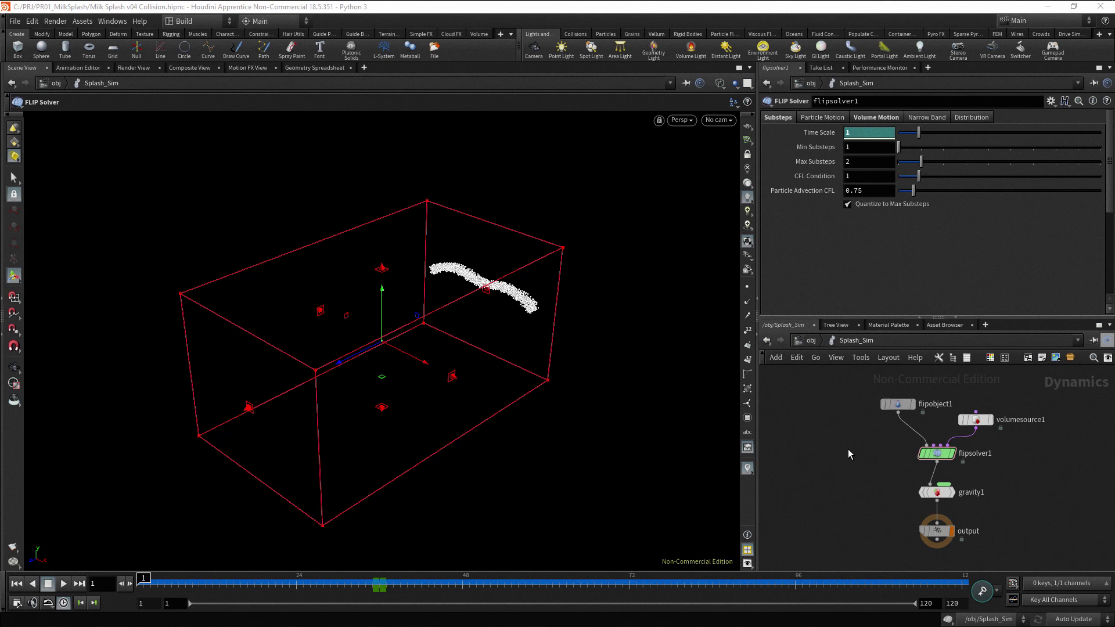
- Inside the Raspberry geometry, wire OUT into a new Collision Source node placed below it
{"action": "left_click", "coordinate": [813, 341]}
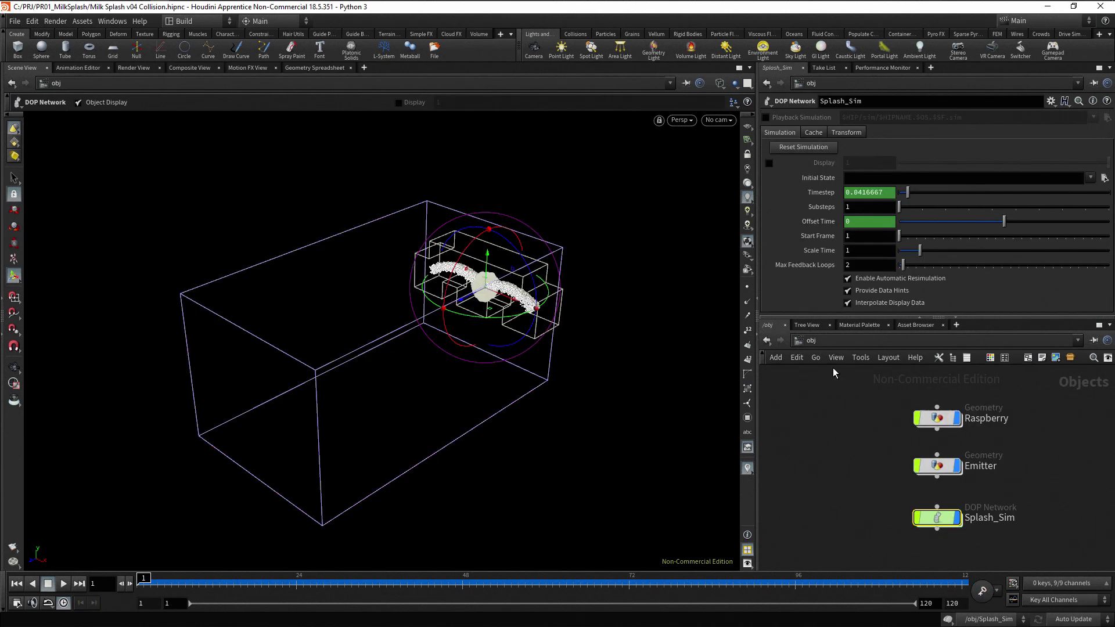
{"action": "double_click", "coordinate": [936, 418]}
{"action": "scroll", "coordinate": [924, 441], "scroll_direction": "up", "scroll_amount": 5}
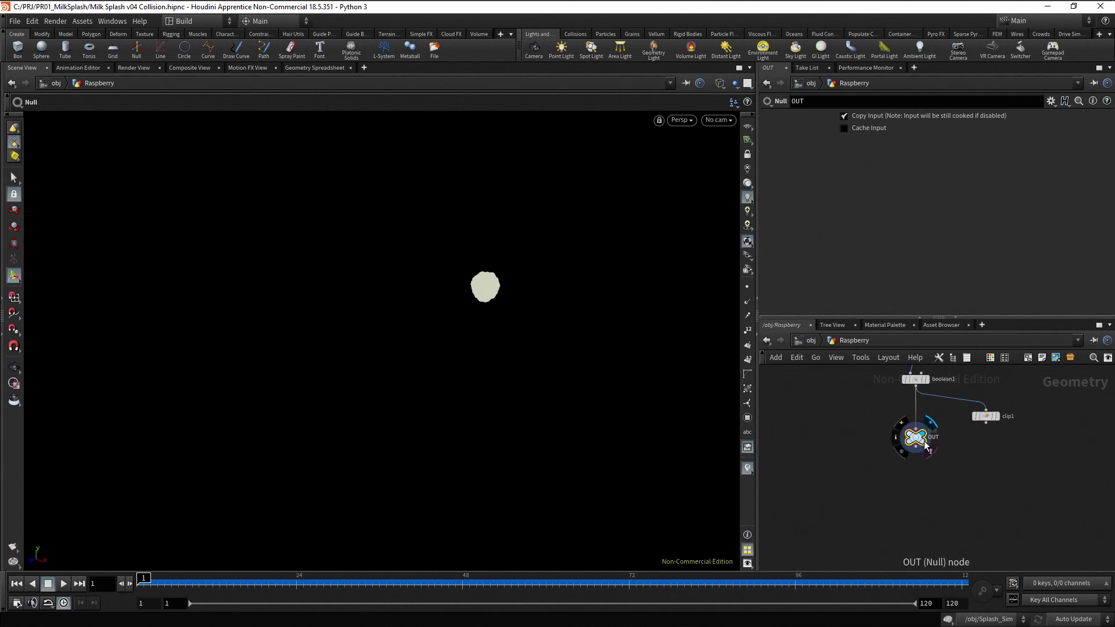
{"action": "middle_click_drag", "start_coordinate": [974, 457], "coordinate": [958, 473]}
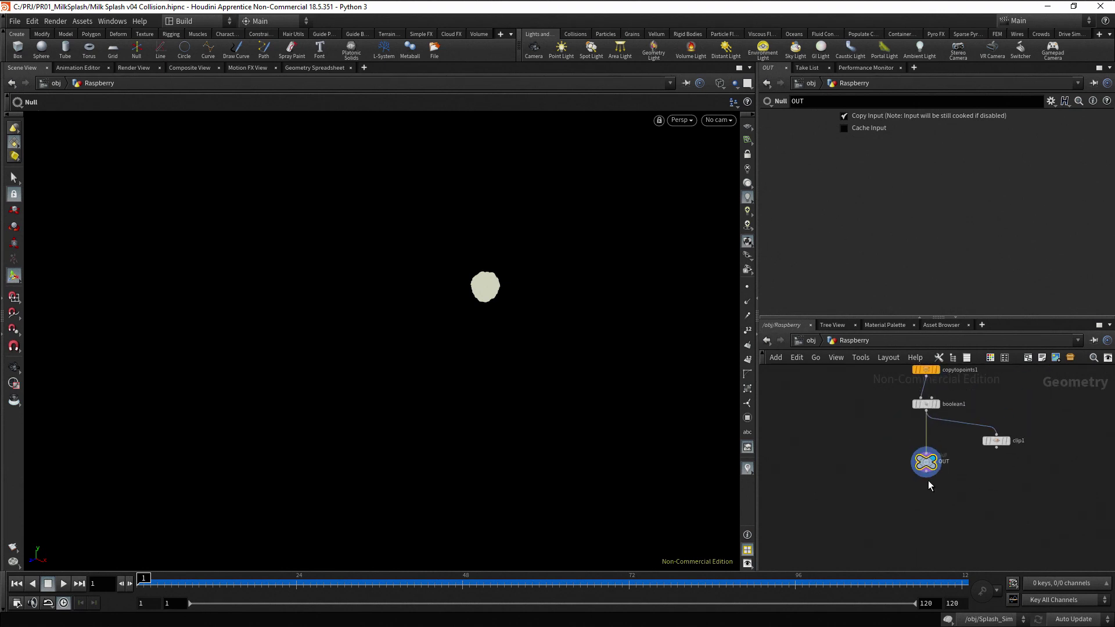
{"action": "left_click", "coordinate": [926, 478]}
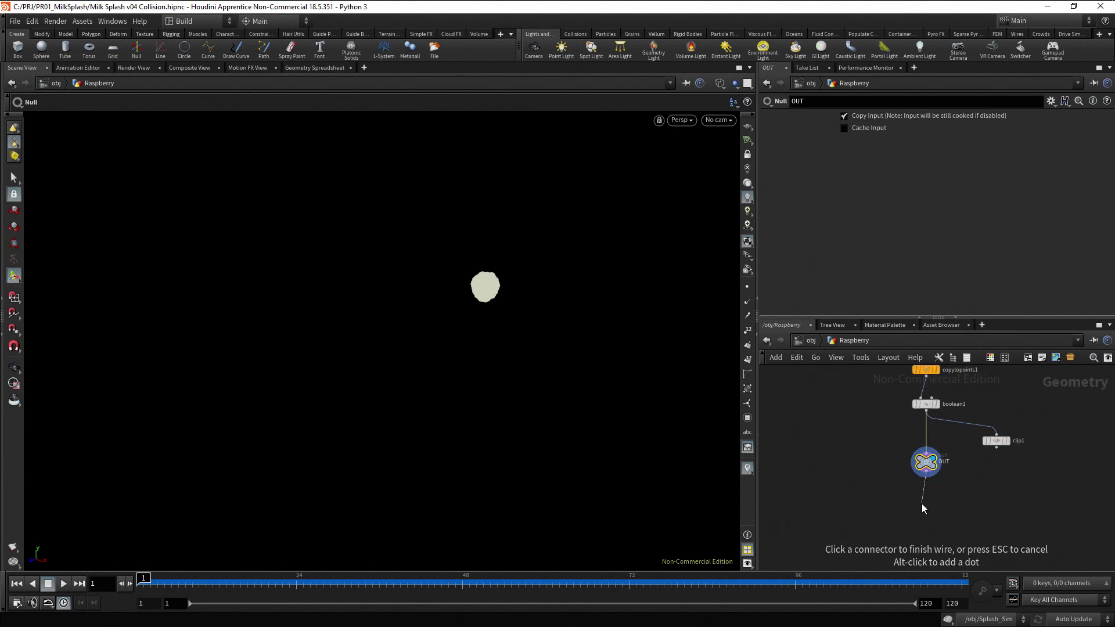
{"action": "left_click", "coordinate": [922, 506]}
{"action": "type", "text": "colli"}
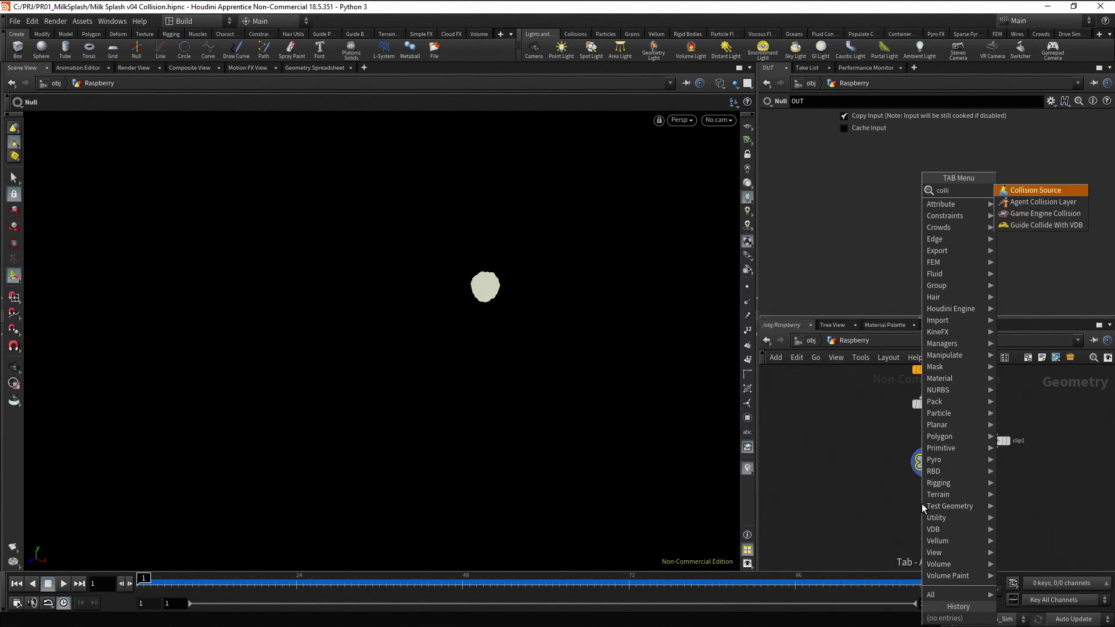
{"action": "key", "text": "Return"}
{"action": "left_click", "coordinate": [922, 503]}
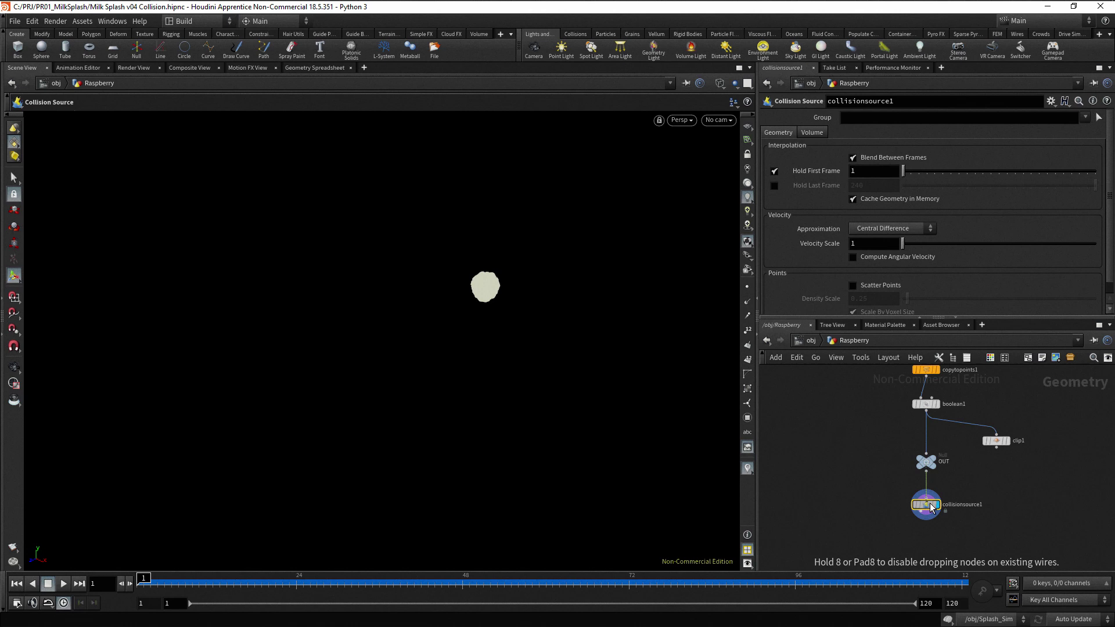
{"action": "middle_click_drag", "start_coordinate": [965, 523], "coordinate": [957, 492]}
{"action": "scroll", "coordinate": [948, 491], "scroll_direction": "up", "scroll_amount": 3}
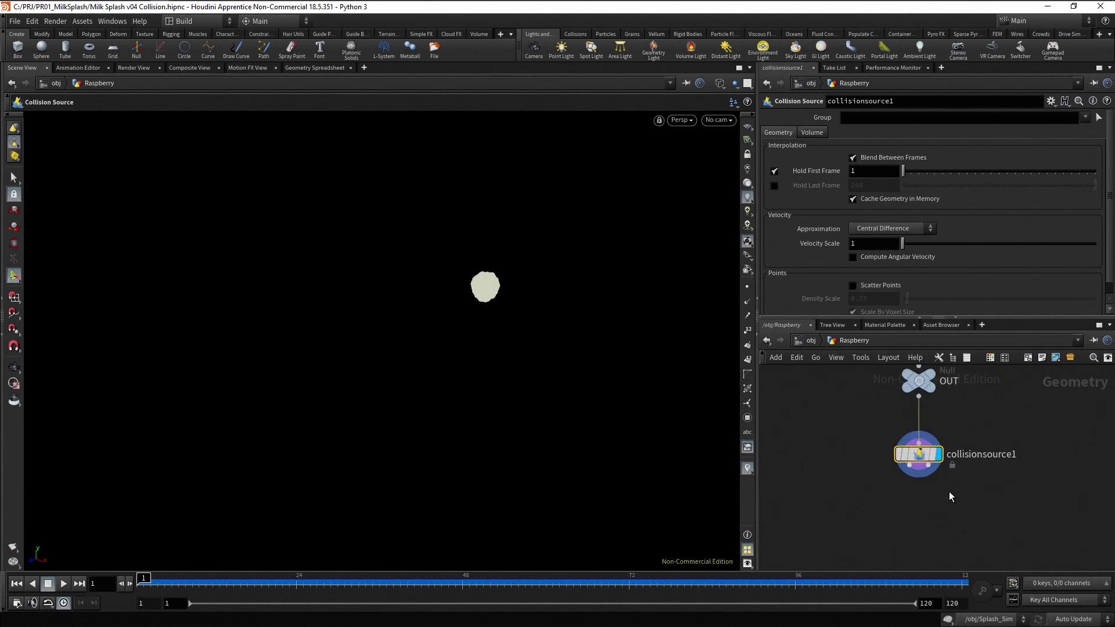
- Attach a Null node to each of collisionsource1's two outputs
{"action": "left_click", "coordinate": [910, 466]}
{"action": "key", "text": "Tab"}
{"action": "type", "text": "nu"}
{"action": "key", "text": "Return"}
{"action": "left_click", "coordinate": [892, 498]}
{"action": "key", "text": "Tab"}
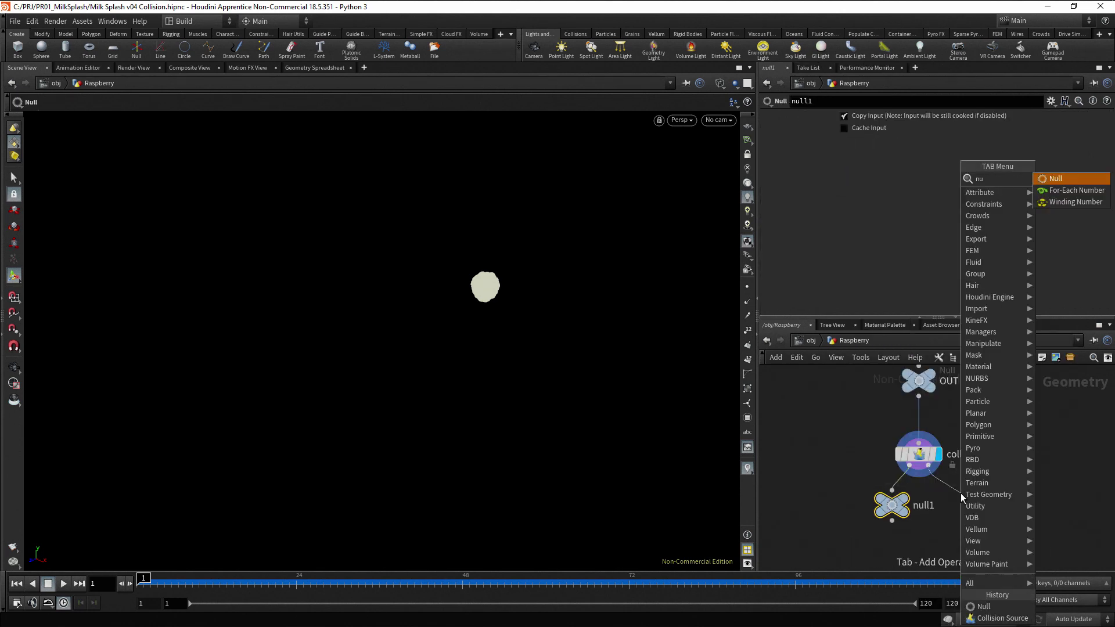
{"action": "key", "text": "Return"}
{"action": "left_click", "coordinate": [960, 499]}
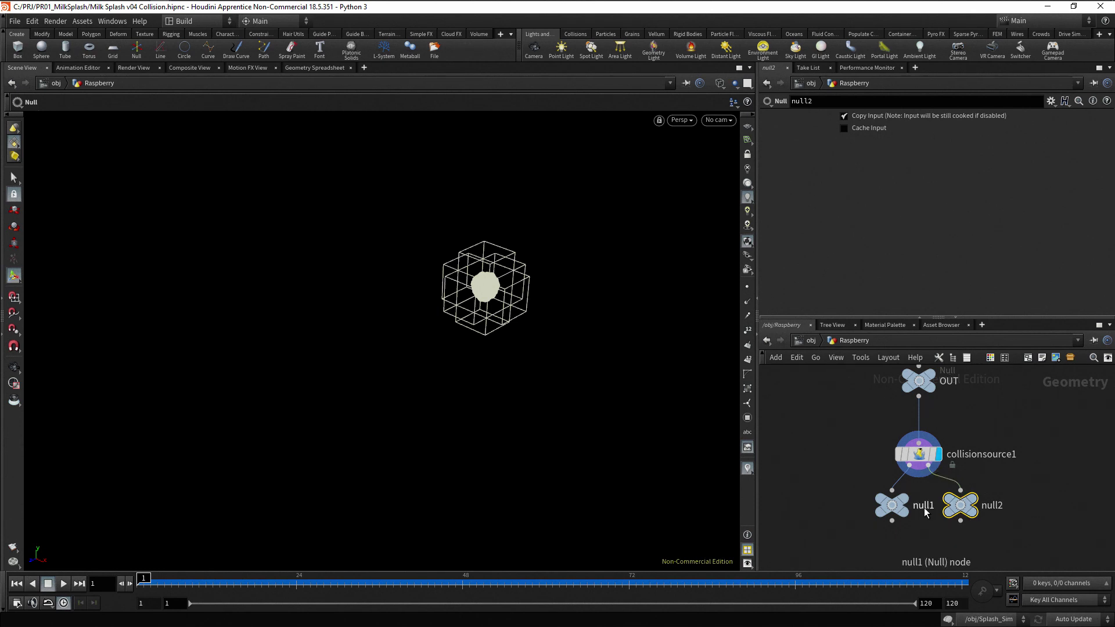
- Rename the two nulls GEO and VDB
{"action": "double_click", "coordinate": [923, 505]}
{"action": "type", "text": "GEO"}
{"action": "key", "text": "Return"}
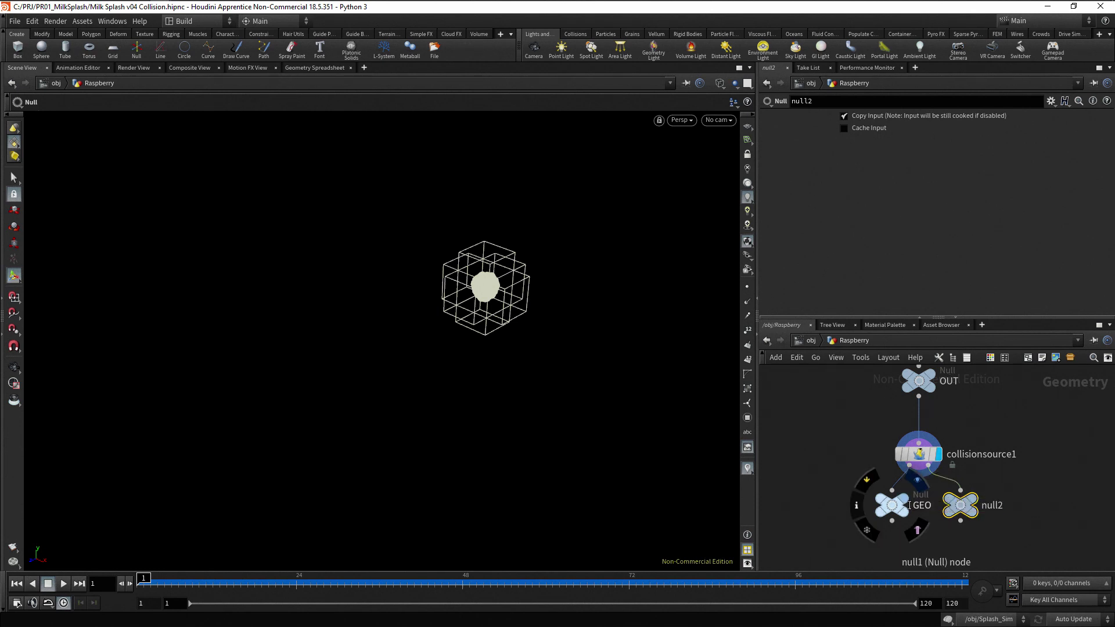
{"action": "double_click", "coordinate": [987, 506]}
{"action": "type", "text": "VDB"}
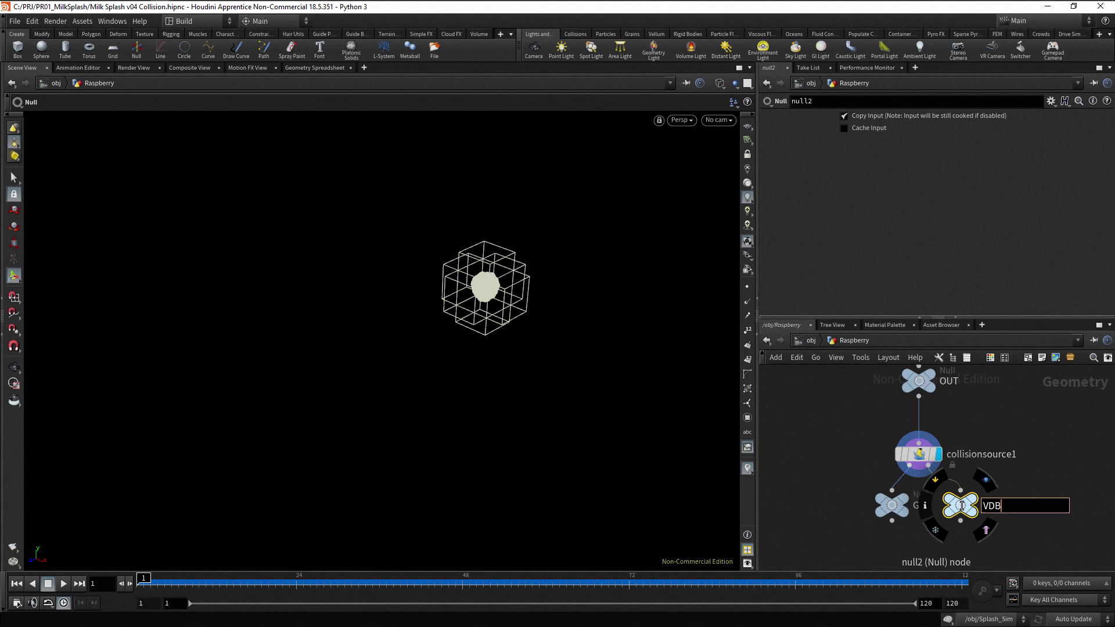
{"action": "key", "text": "Return"}
{"action": "middle_click_drag", "start_coordinate": [1037, 526], "coordinate": [1045, 541]}
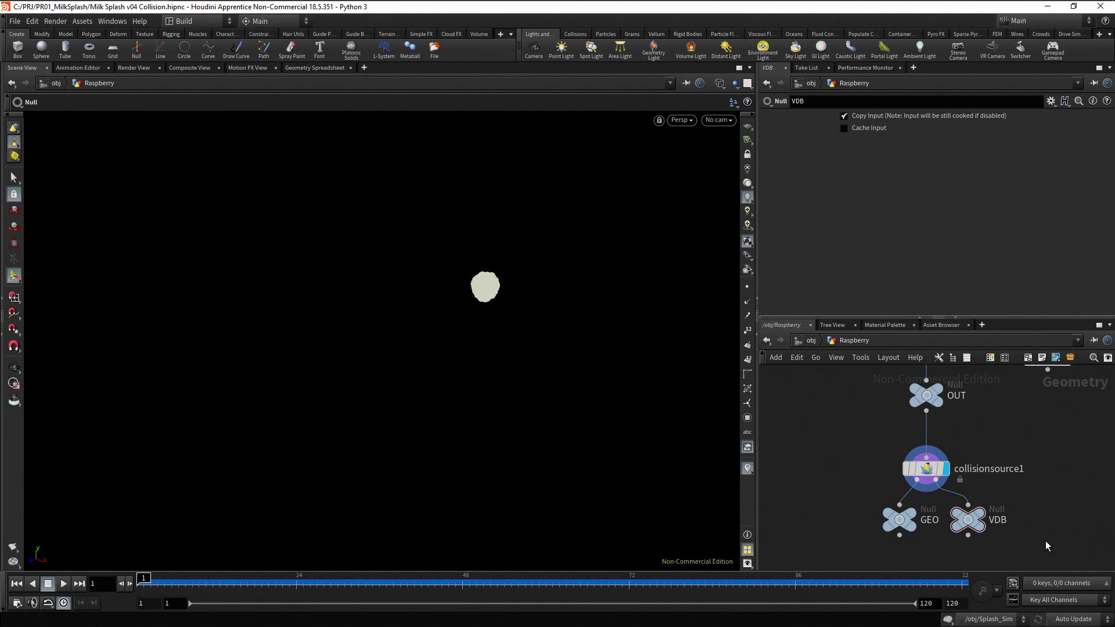
- In the Splash_Sim network, add a Static Object node left of the solver
{"action": "left_click", "coordinate": [810, 341]}
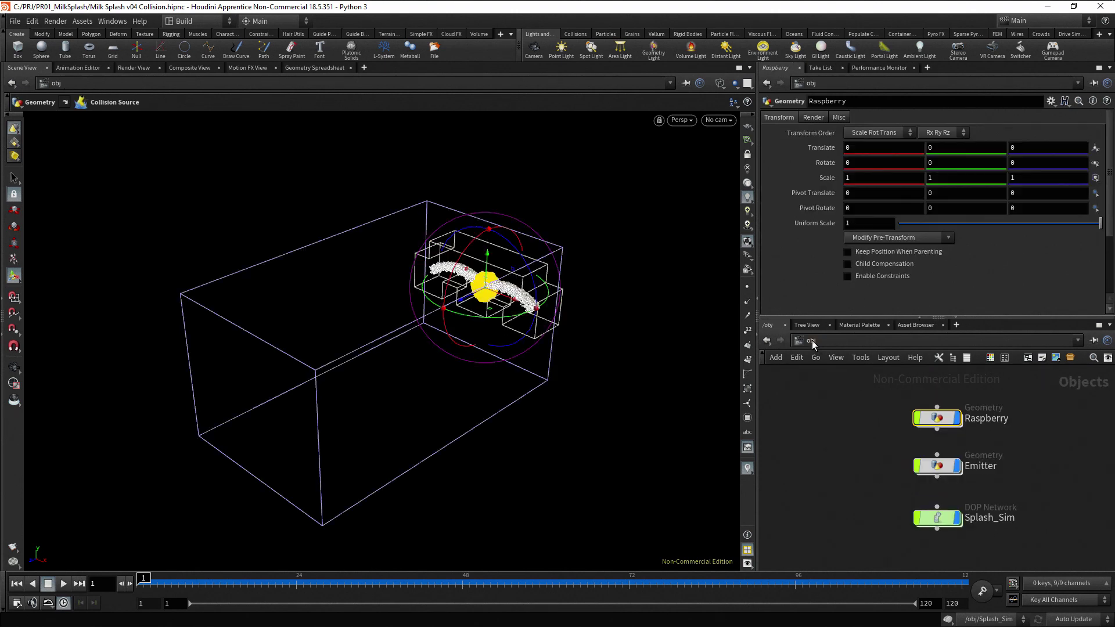
{"action": "double_click", "coordinate": [947, 520]}
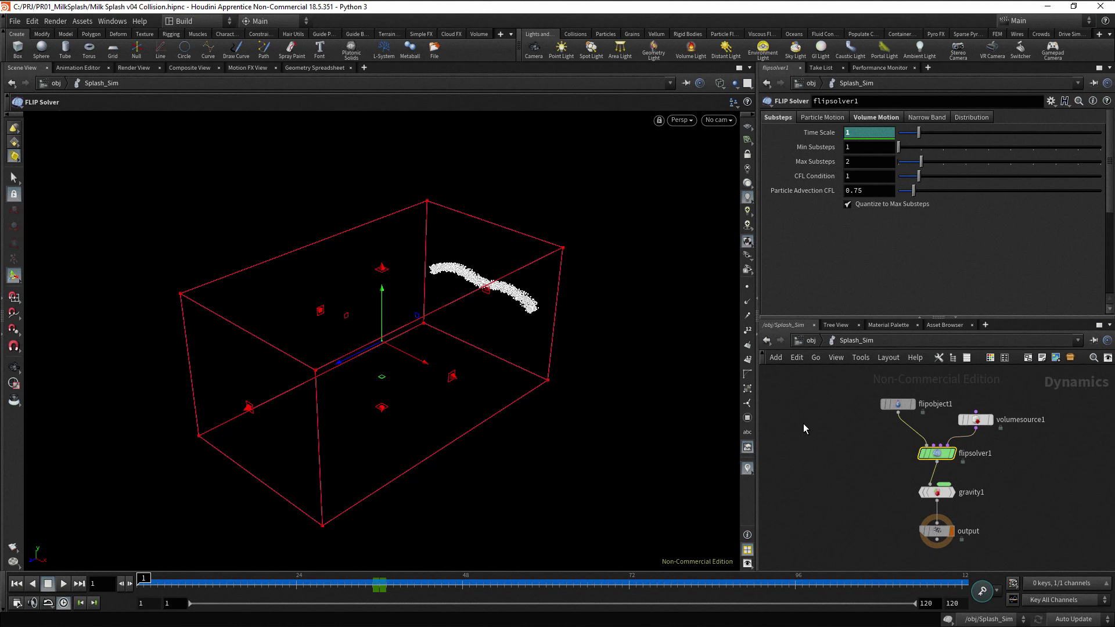
{"action": "key", "text": "Tab"}
{"action": "type", "text": "stat"}
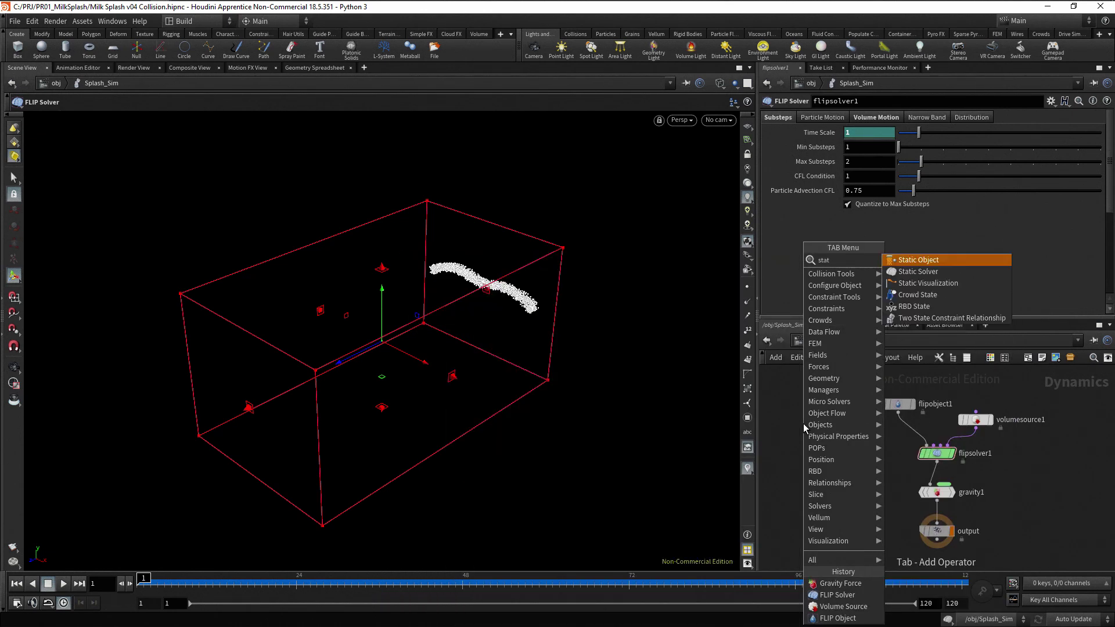
{"action": "key", "text": "Return"}
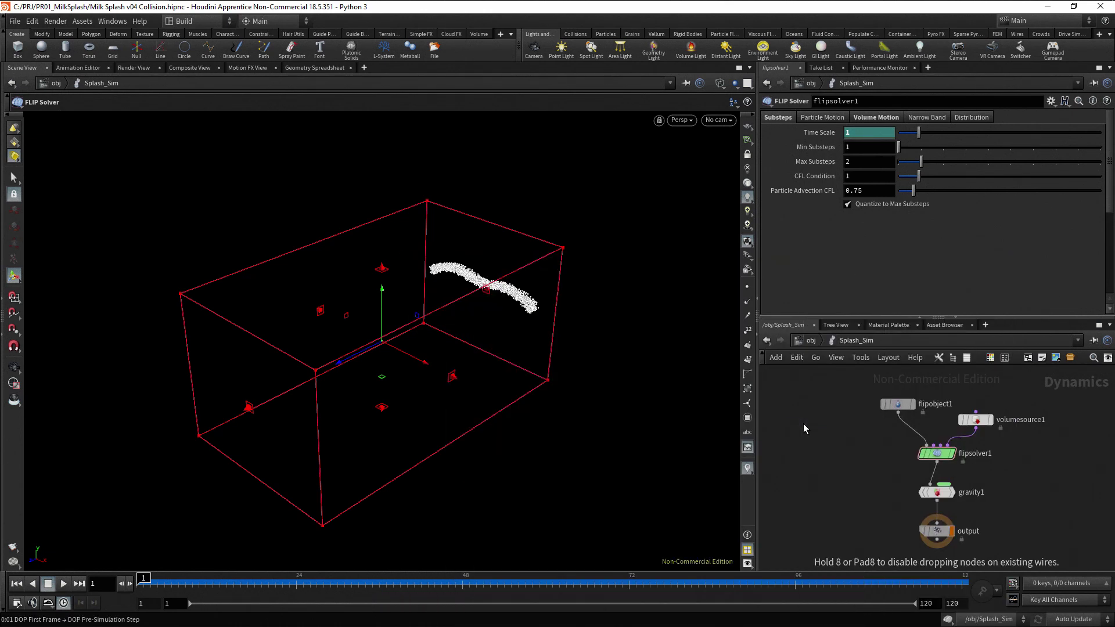
{"action": "left_click", "coordinate": [803, 424]}
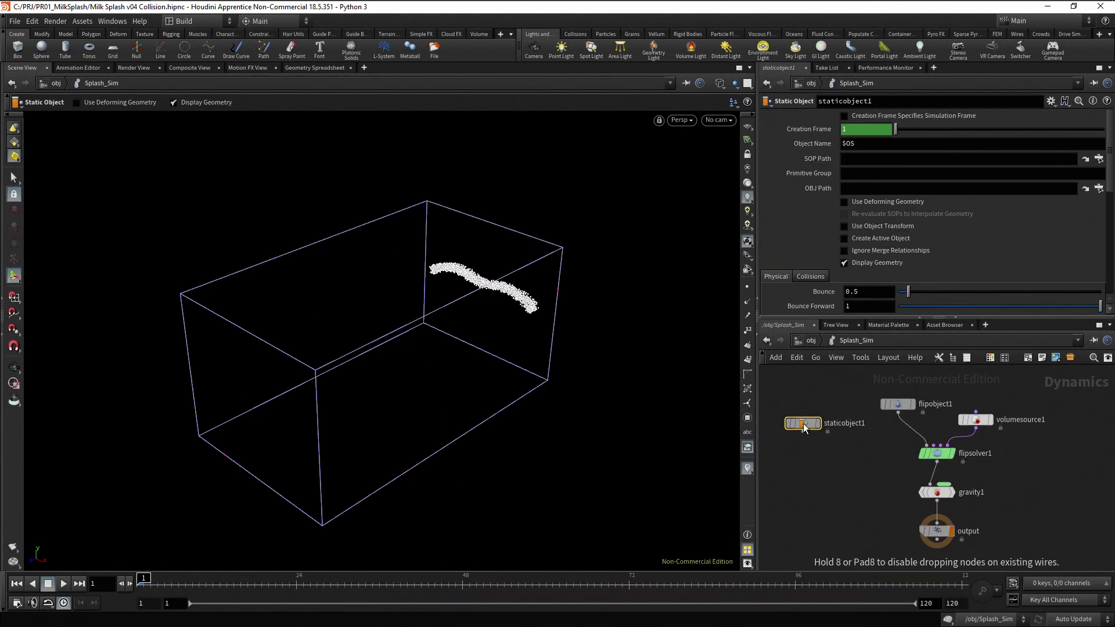
{"action": "left_click", "coordinate": [844, 468]}
- Add a Merge node to the Splash_Sim network
{"action": "key", "text": "Tab"}
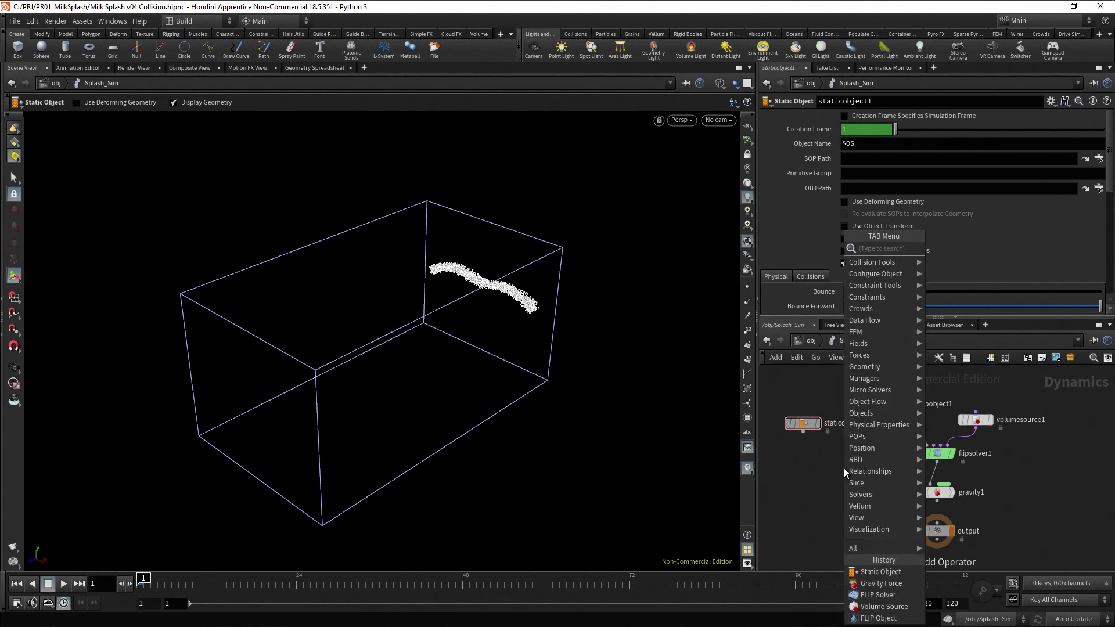
{"action": "type", "text": "mer"}
{"action": "key", "text": "Return"}
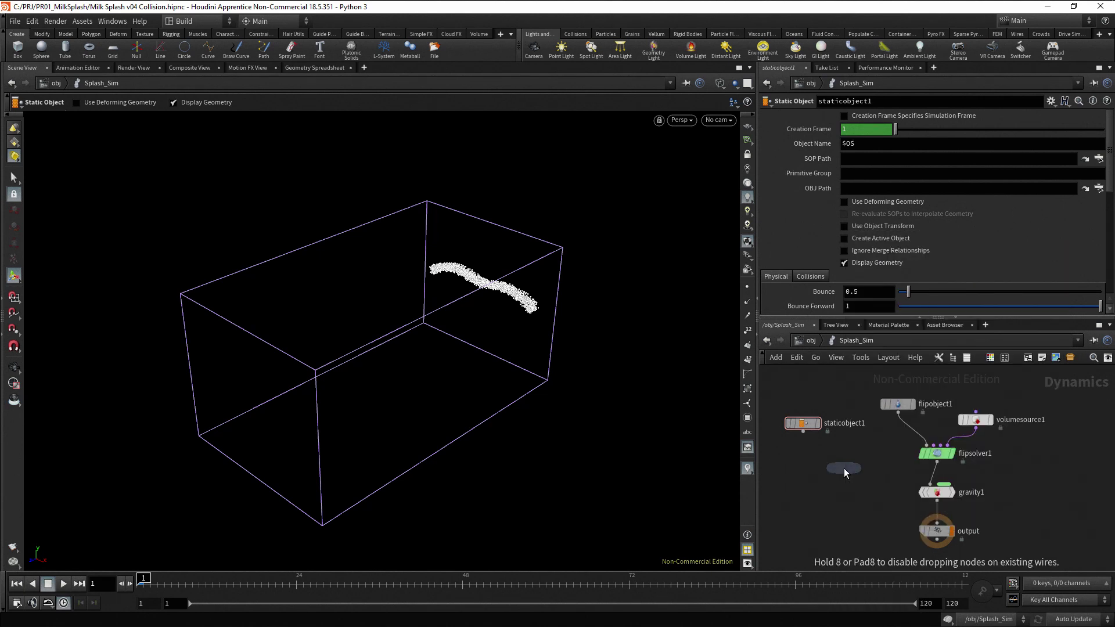
{"action": "left_click", "coordinate": [847, 479]}
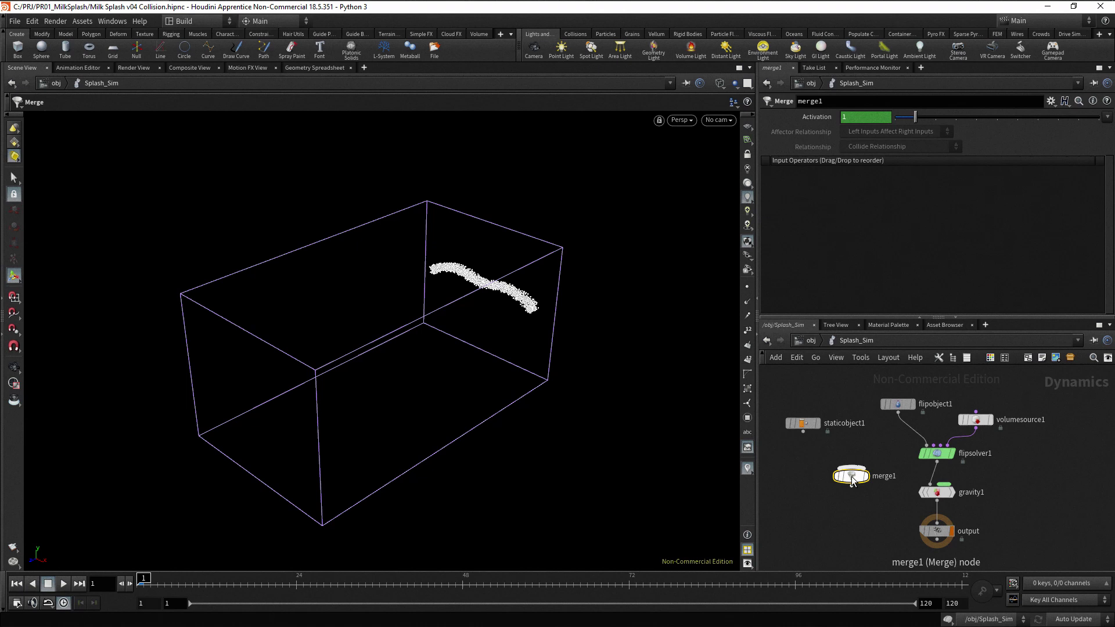
- Move gravity1 and output down and drop merge1 onto the flipsolver1–gravity1 wire
{"action": "middle_click_drag", "start_coordinate": [1021, 499], "coordinate": [1022, 470]}
{"action": "left_click_drag", "start_coordinate": [1017, 456], "coordinate": [904, 532]}
{"action": "left_click_drag", "start_coordinate": [942, 504], "coordinate": [944, 531]}
{"action": "left_click_drag", "start_coordinate": [864, 454], "coordinate": [937, 463]}
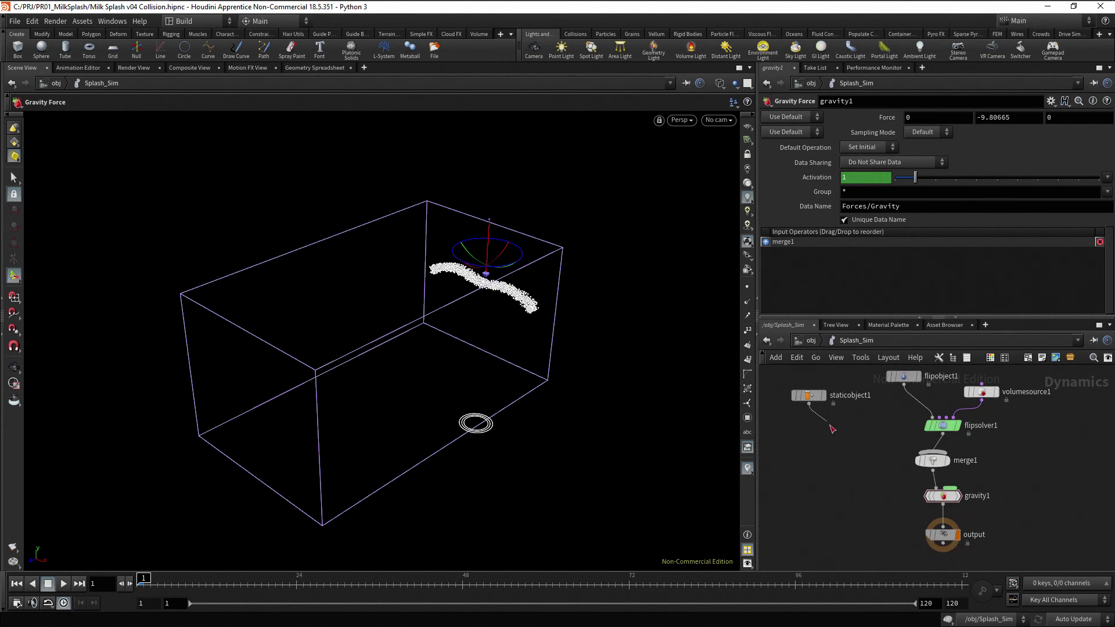
- Wire staticobject1 into merge1 and move it above flipsolver1 in the input order
{"action": "left_click_drag", "start_coordinate": [810, 407], "coordinate": [941, 468]}
{"action": "left_click", "coordinate": [935, 462]}
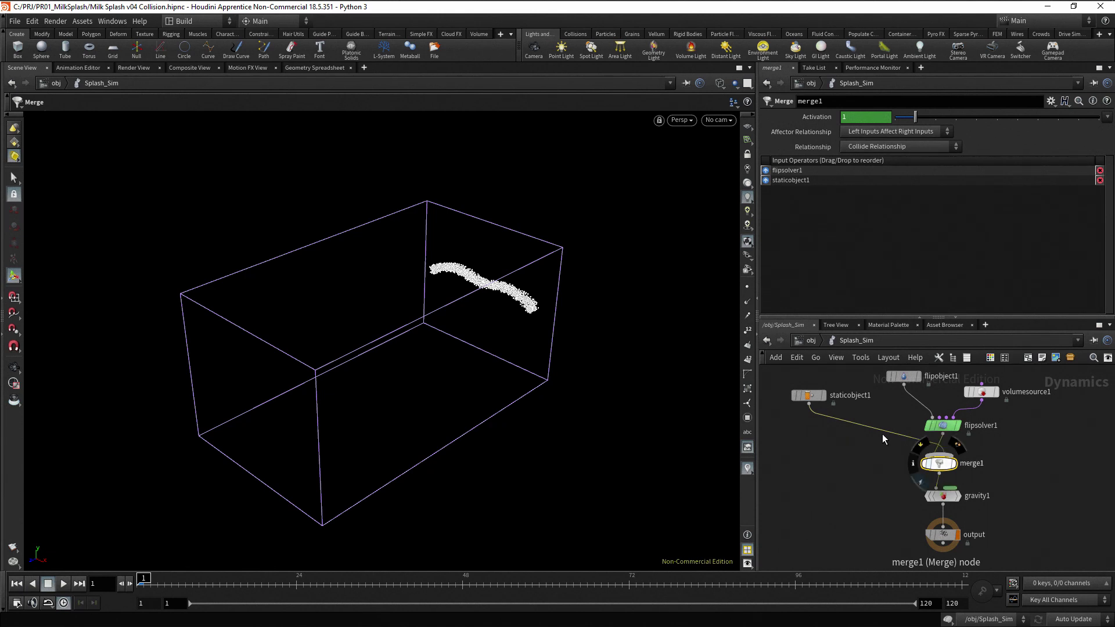
{"action": "left_click", "coordinate": [766, 180]}
{"action": "left_click", "coordinate": [1019, 461]}
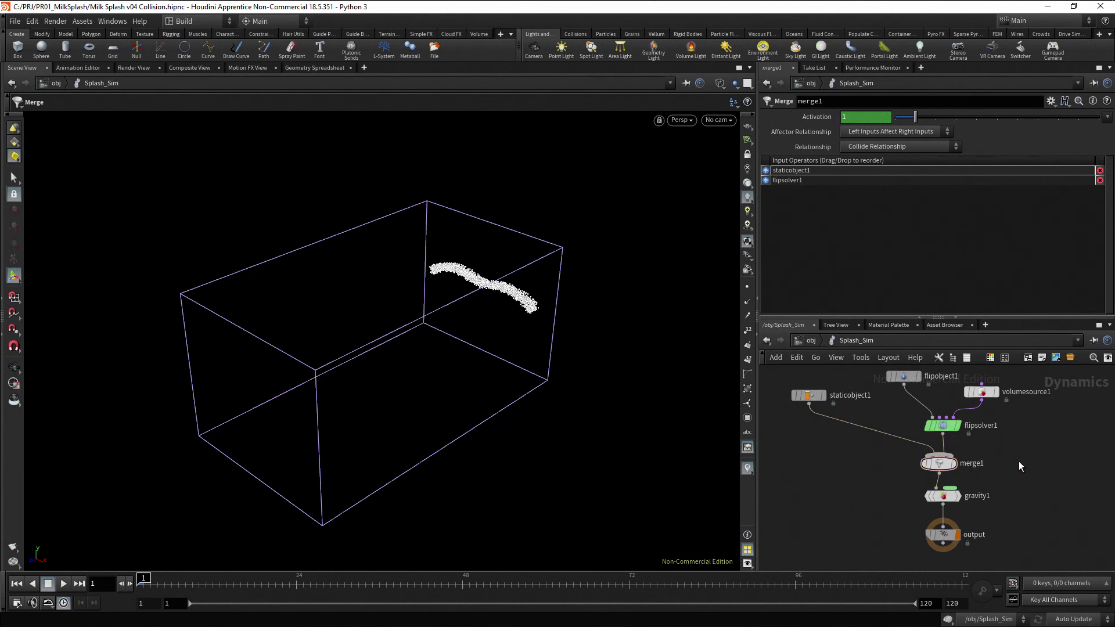
- Set staticobject1's SOP Path to /obj/Raspberry/GEO and enable Use Deforming Geometry
{"action": "left_click", "coordinate": [810, 397]}
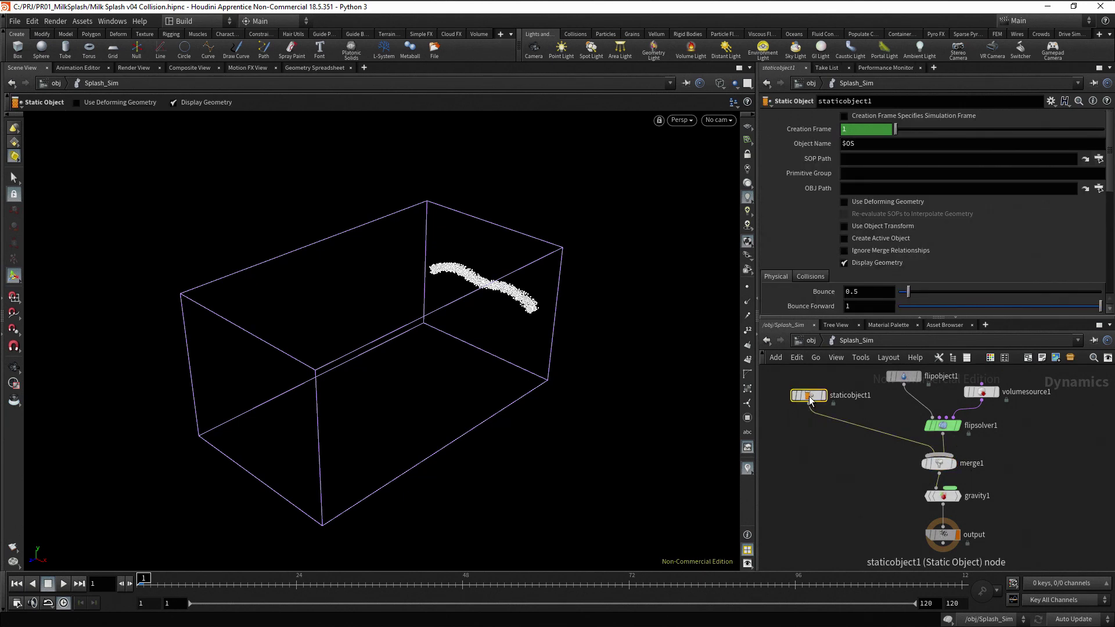
{"action": "left_click", "coordinate": [1099, 159]}
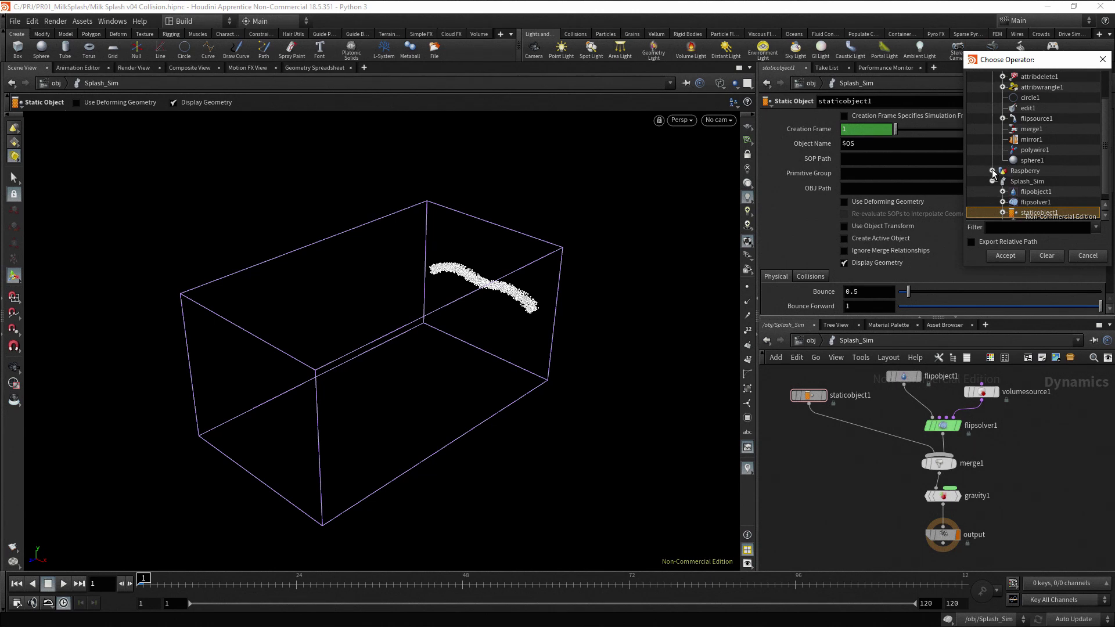
{"action": "left_click", "coordinate": [992, 171]}
{"action": "left_click", "coordinate": [1029, 179]}
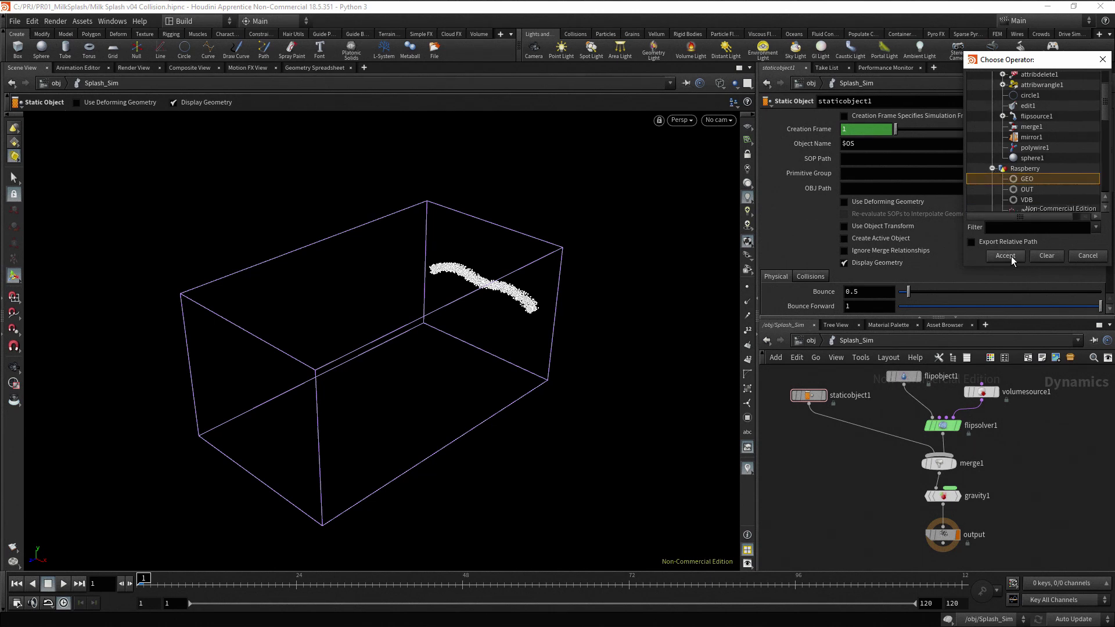
{"action": "left_click", "coordinate": [1012, 257]}
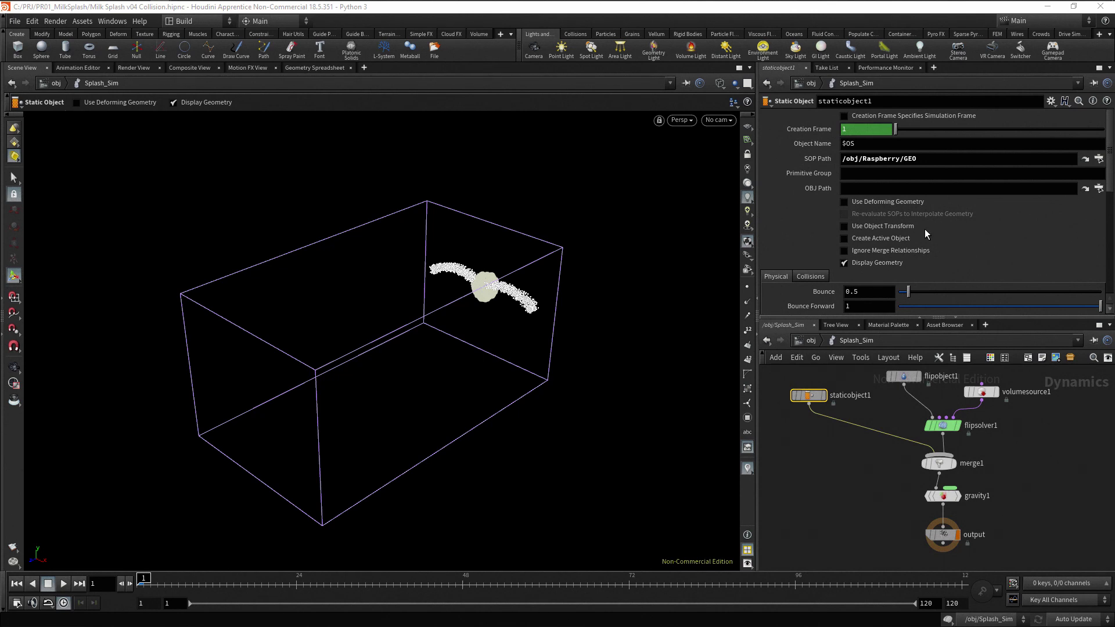
{"action": "left_click", "coordinate": [844, 202]}
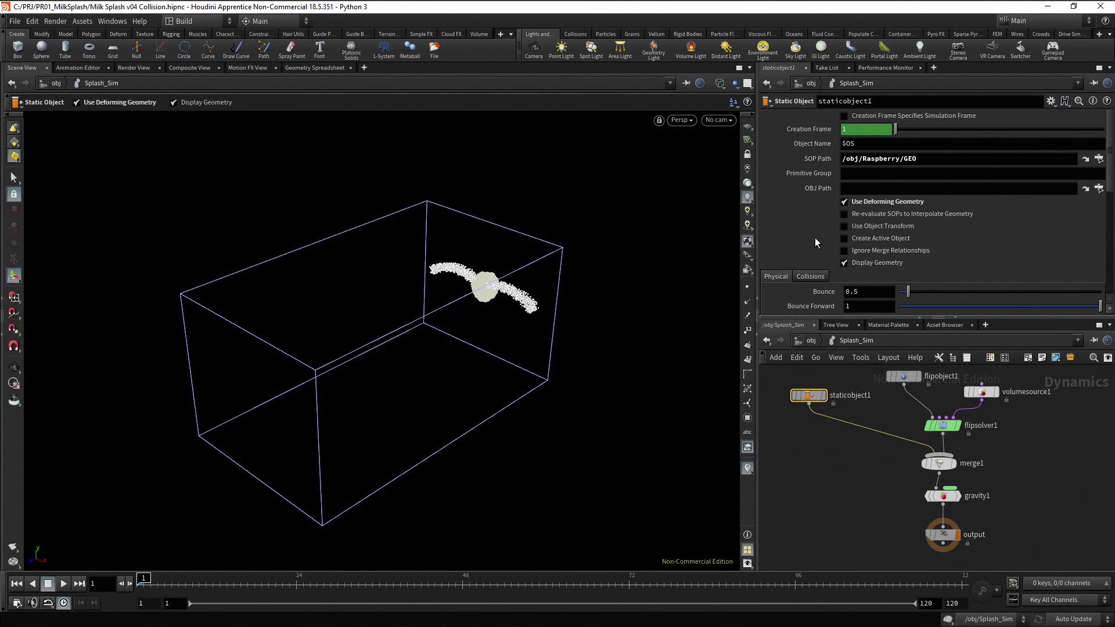
- Hide the collider geometry, enable Collision Guide, and set Volume Sample mode with By Size division
{"action": "left_click", "coordinate": [811, 277]}
{"action": "scroll", "coordinate": [810, 276], "scroll_direction": "down", "scroll_amount": 4}
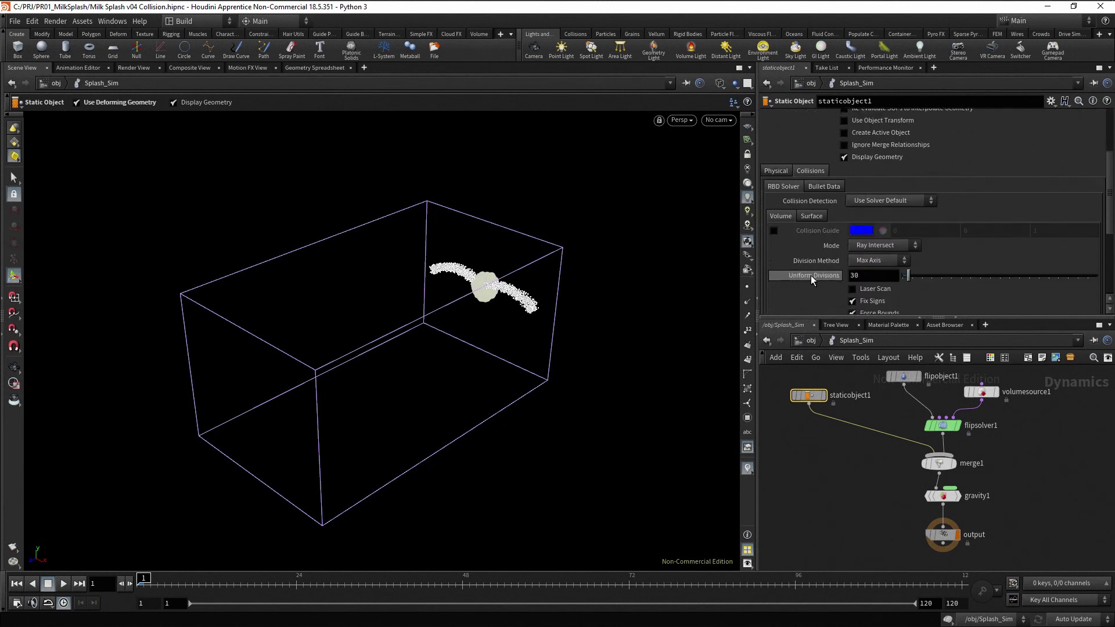
{"action": "left_click", "coordinate": [843, 157]}
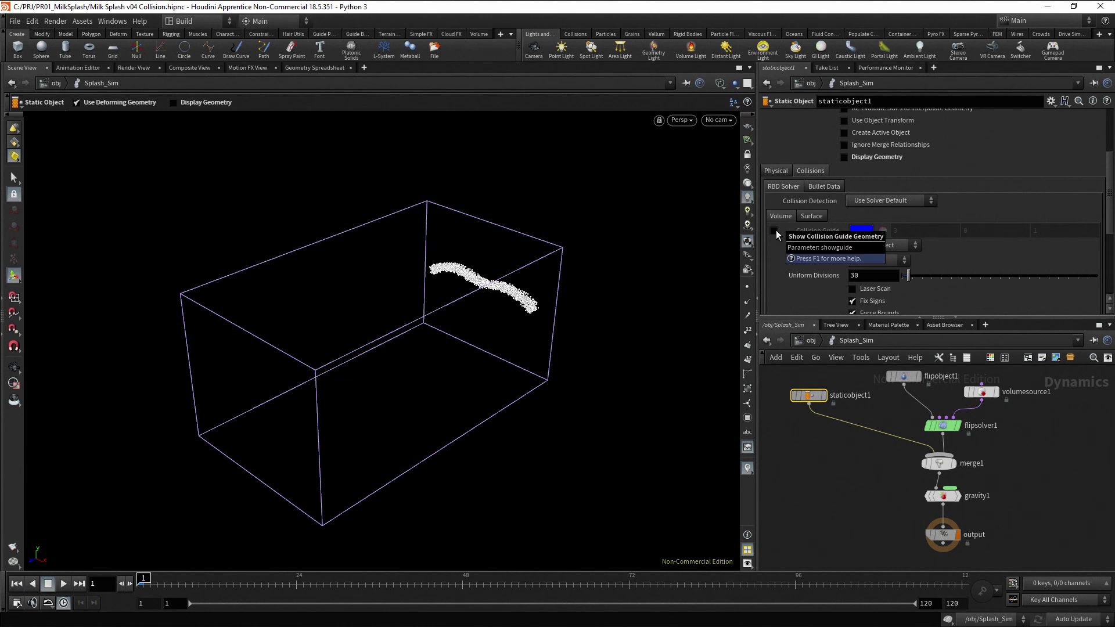
{"action": "left_click", "coordinate": [774, 230]}
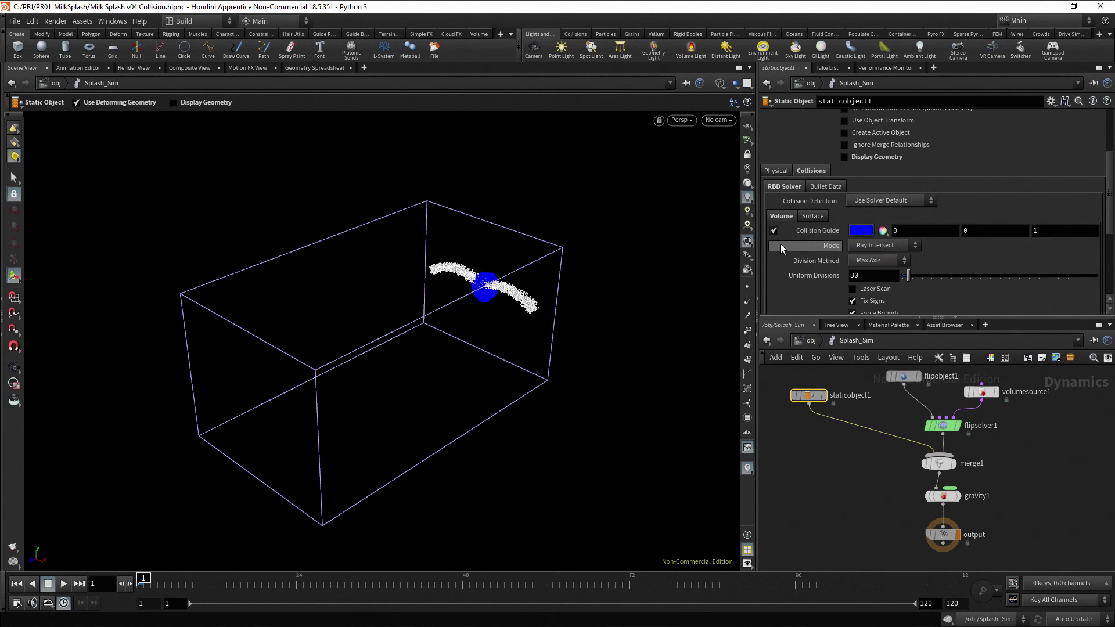
{"action": "left_click", "coordinate": [916, 246]}
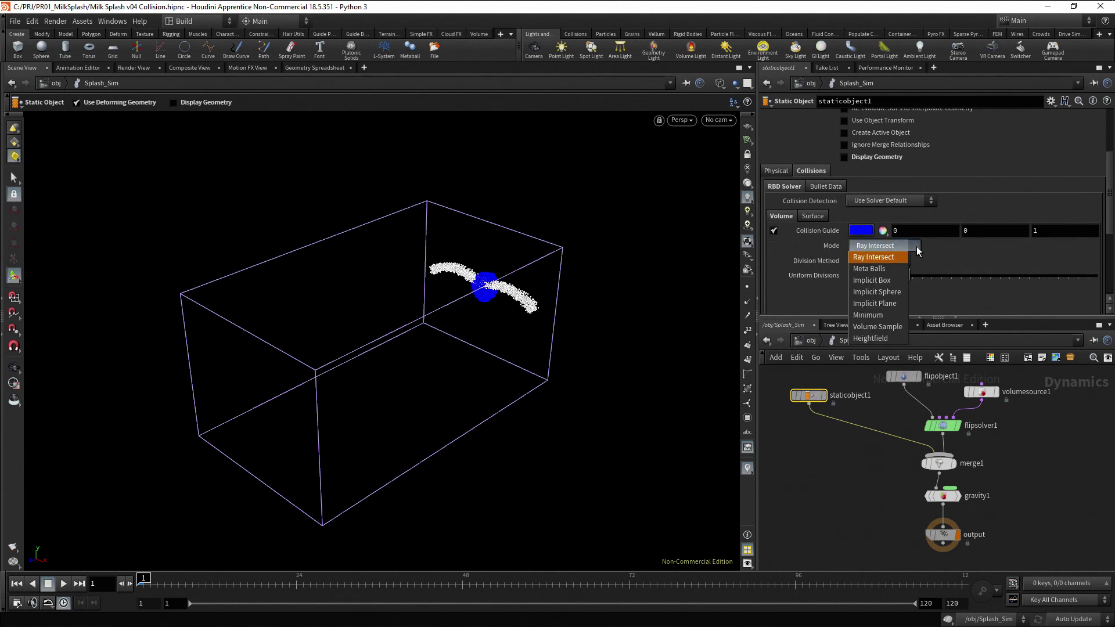
{"action": "left_click", "coordinate": [877, 327]}
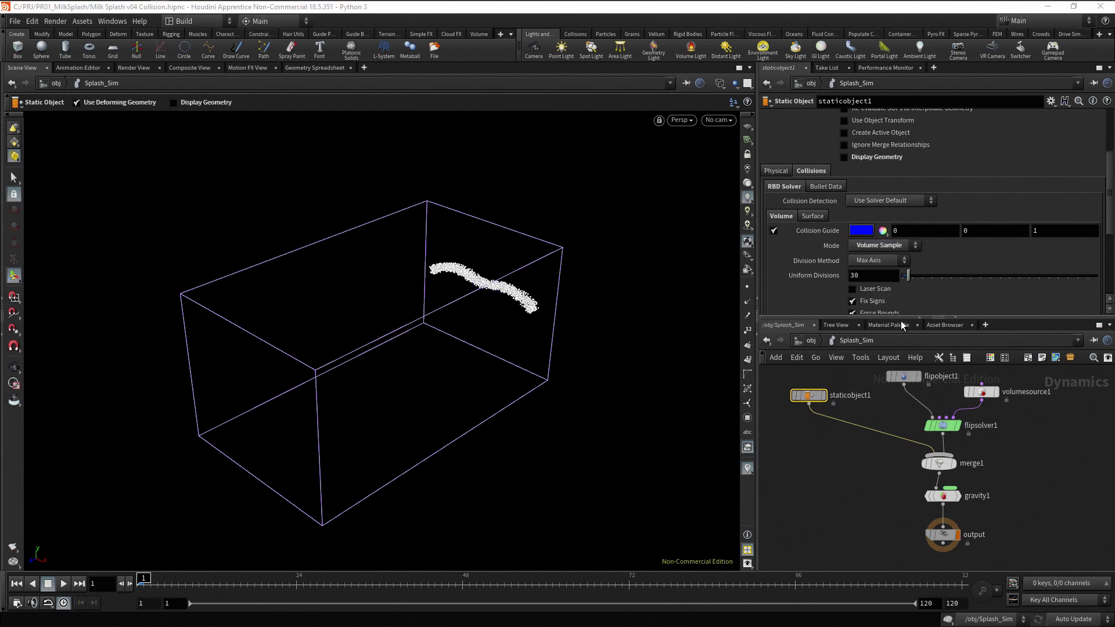
{"action": "left_click", "coordinate": [902, 259]}
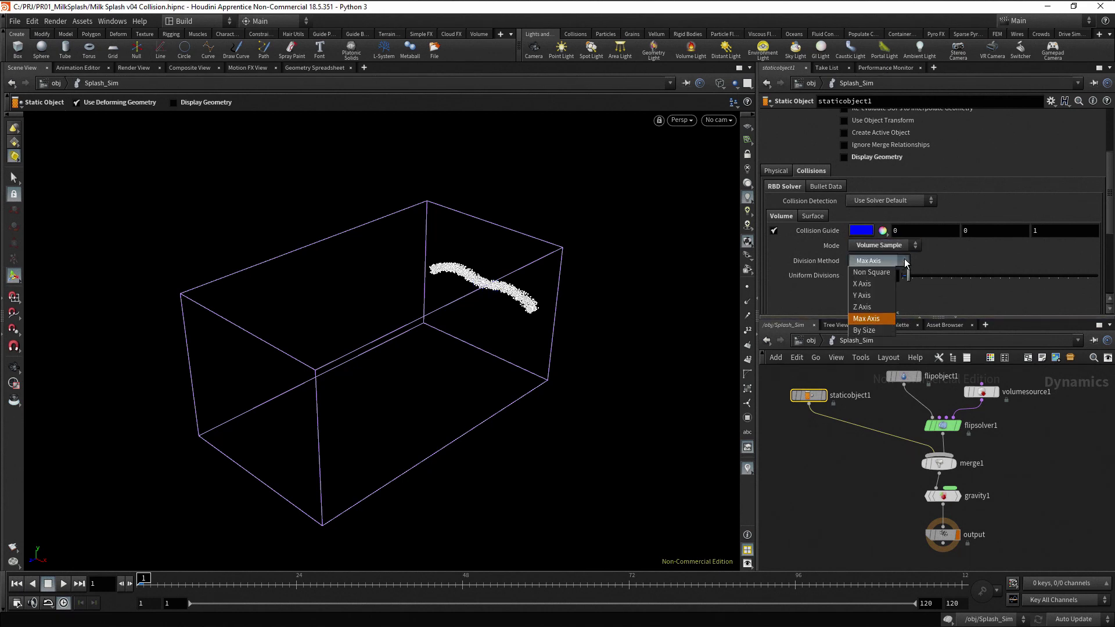
{"action": "left_click", "coordinate": [880, 331]}
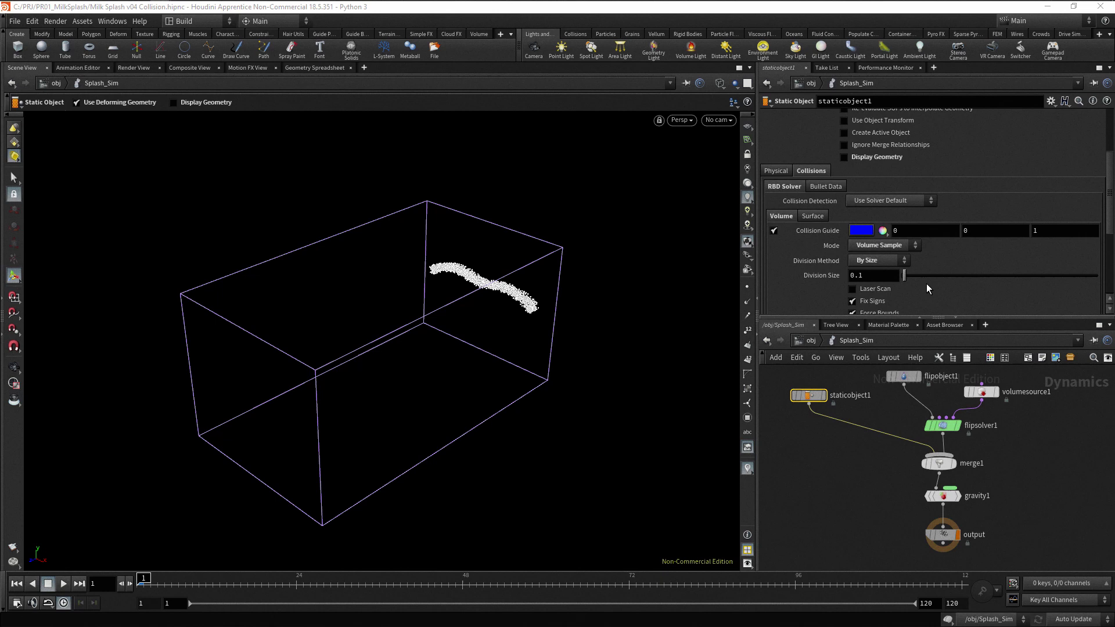
- Set the Proxy Volume to /obj/Raspberry/VDB
{"action": "scroll", "coordinate": [936, 266], "scroll_direction": "down", "scroll_amount": 5}
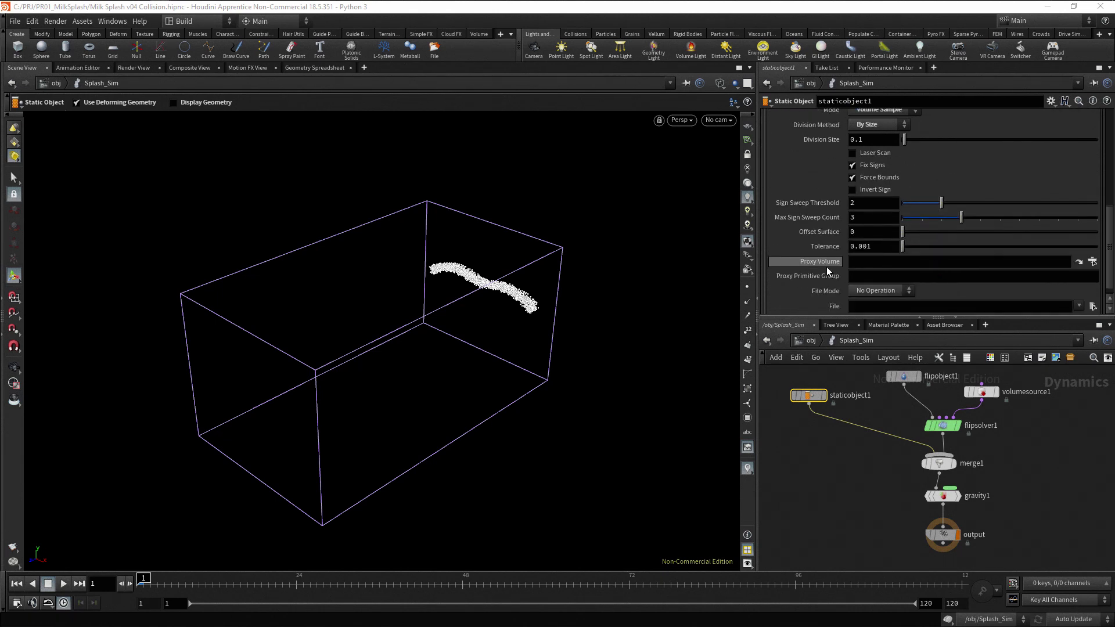
{"action": "left_click", "coordinate": [1092, 262]}
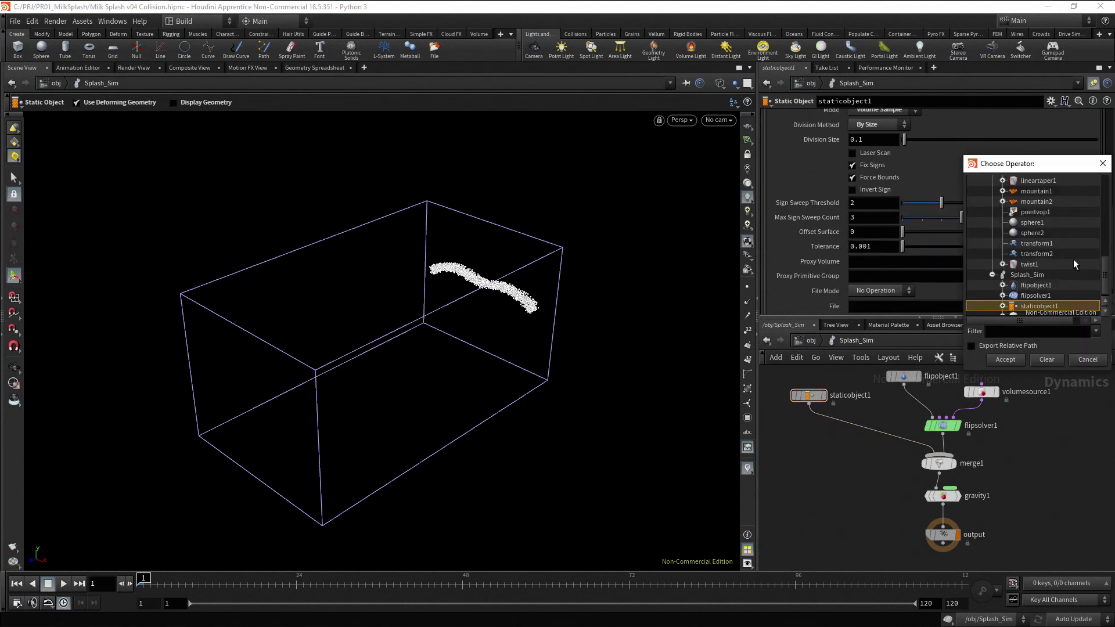
{"action": "scroll", "coordinate": [1073, 259], "scroll_direction": "up", "scroll_amount": 6}
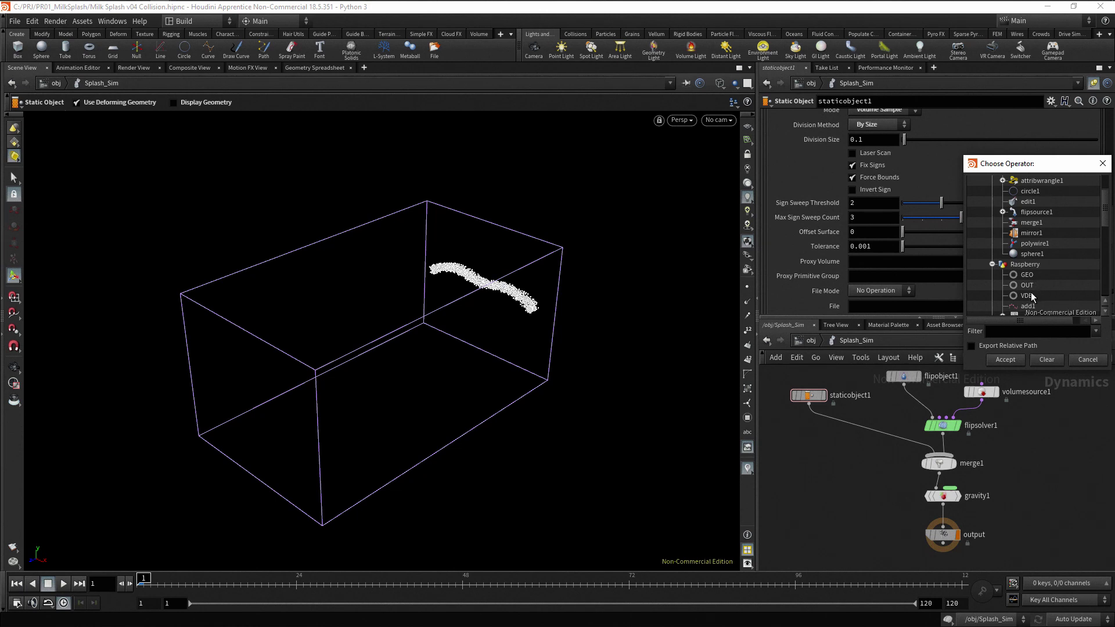
{"action": "left_click", "coordinate": [1031, 296]}
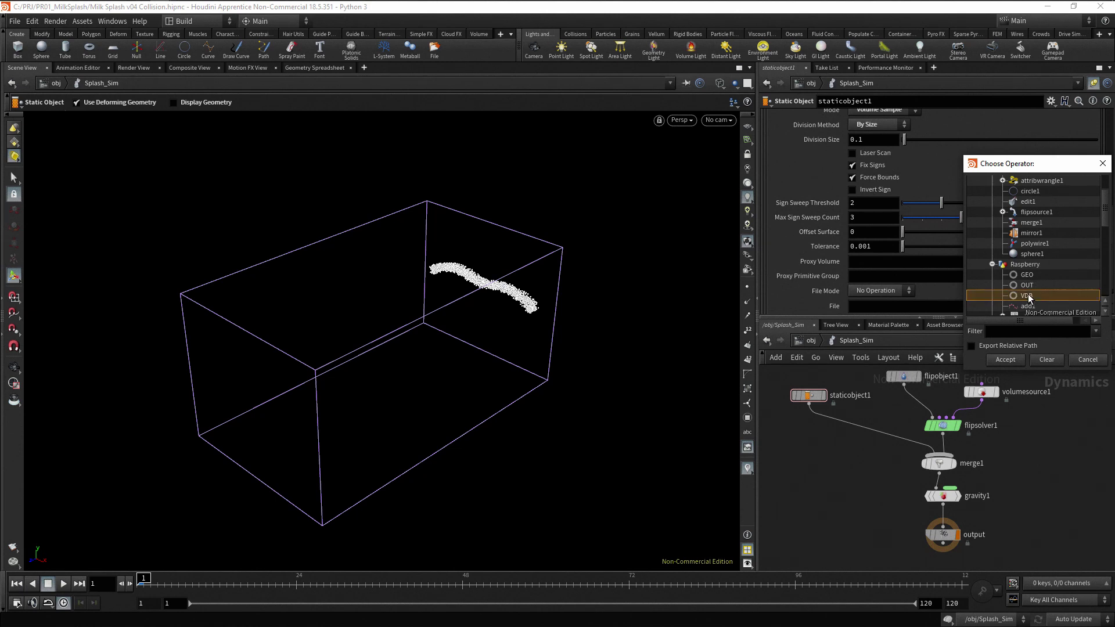
{"action": "left_click", "coordinate": [1005, 360]}
{"action": "left_click", "coordinate": [1061, 406]}
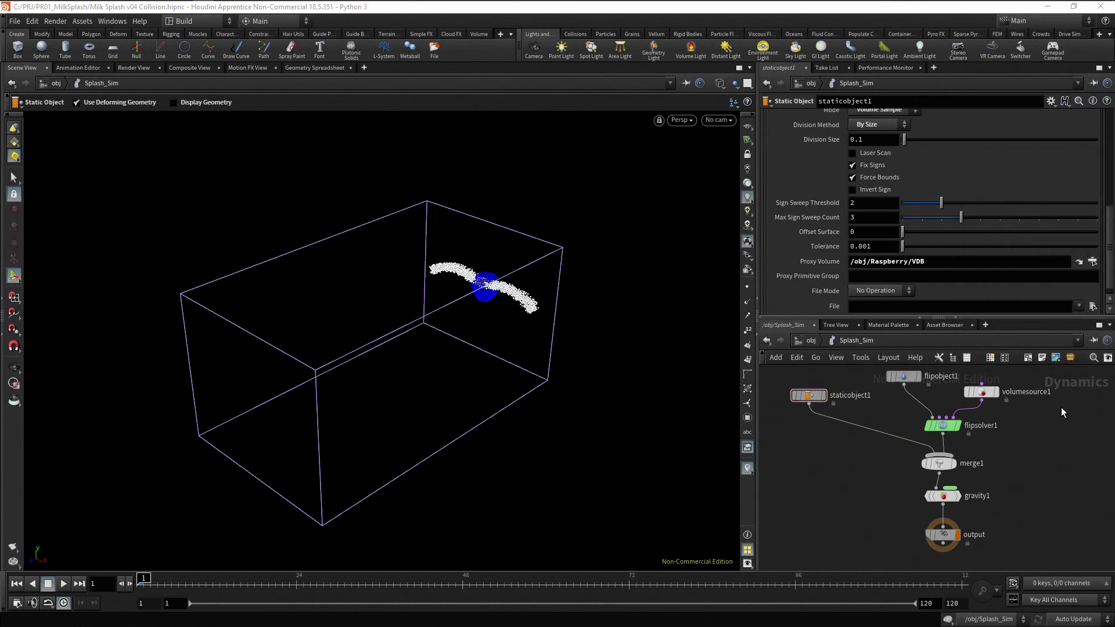
- Inspect the collision guide shaded in the viewport, then set Offset Surface to 0.004
{"action": "key", "text": "Escape"}
{"action": "scroll", "coordinate": [488, 279], "scroll_direction": "up", "scroll_amount": 5}
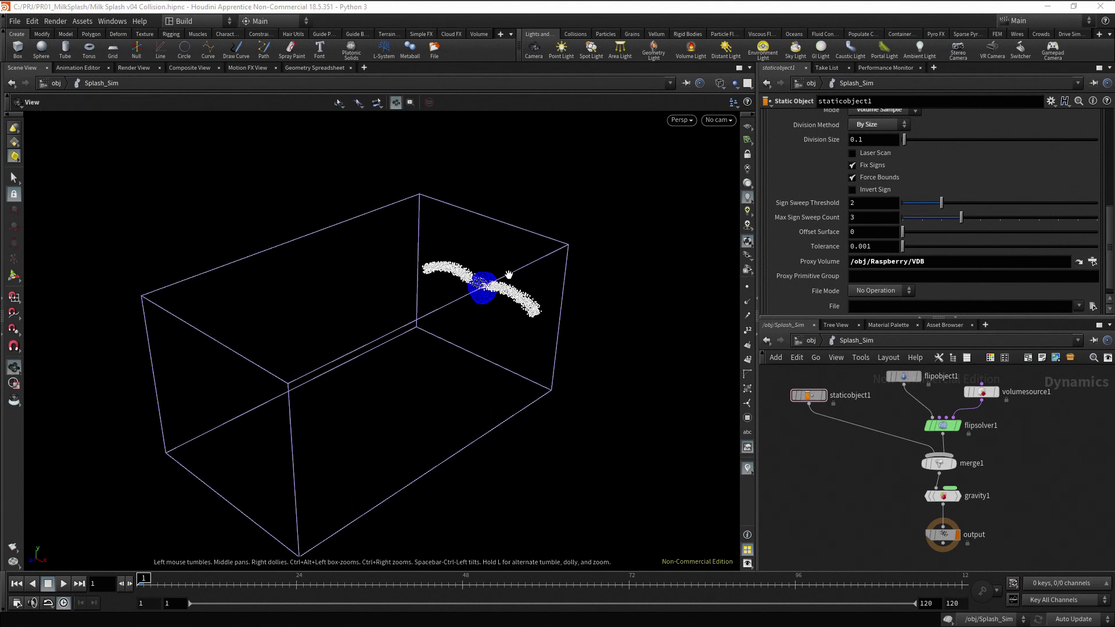
{"action": "scroll", "coordinate": [485, 285], "scroll_direction": "up", "scroll_amount": 8}
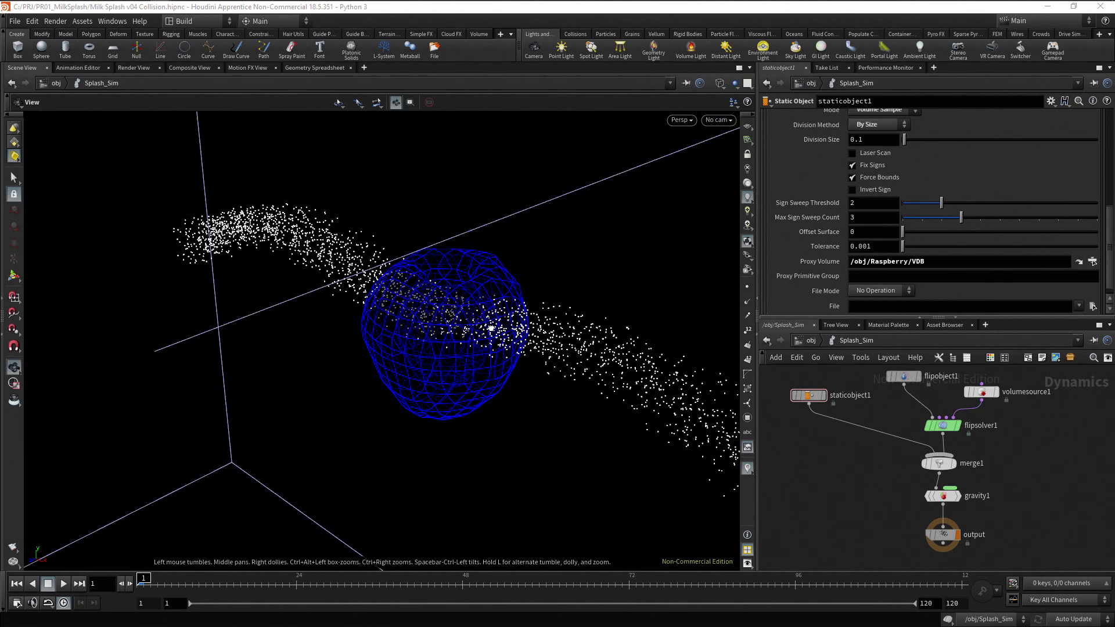
{"action": "key", "text": "Return"}
{"action": "key", "text": "w"}
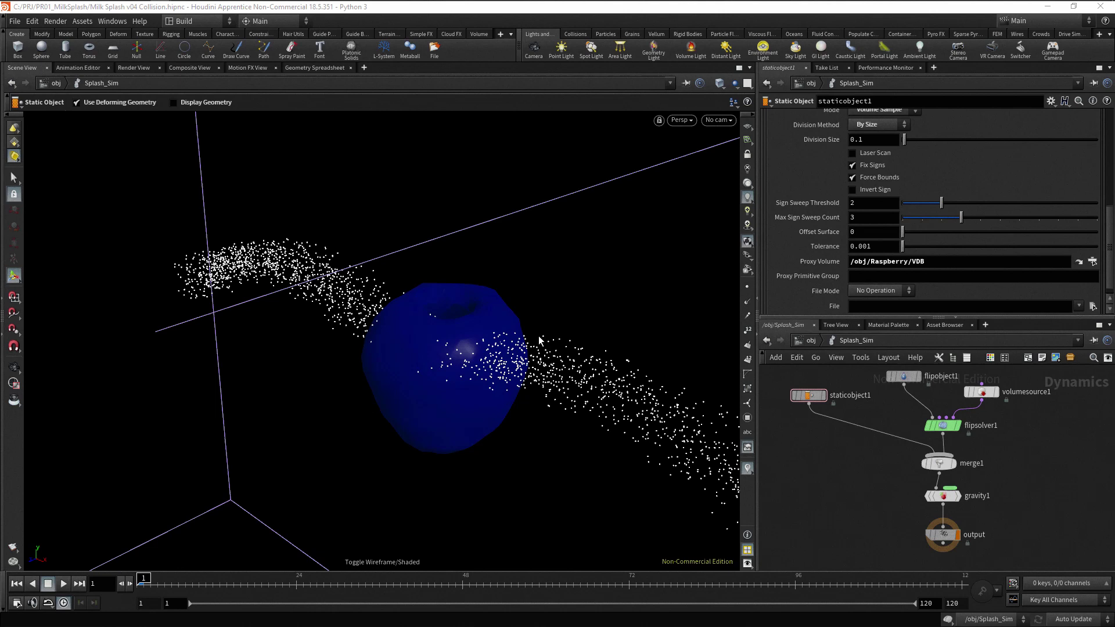
{"action": "key", "text": "Escape"}
{"action": "left_click_drag", "start_coordinate": [570, 318], "coordinate": [572, 294]}
{"action": "key", "text": "Return"}
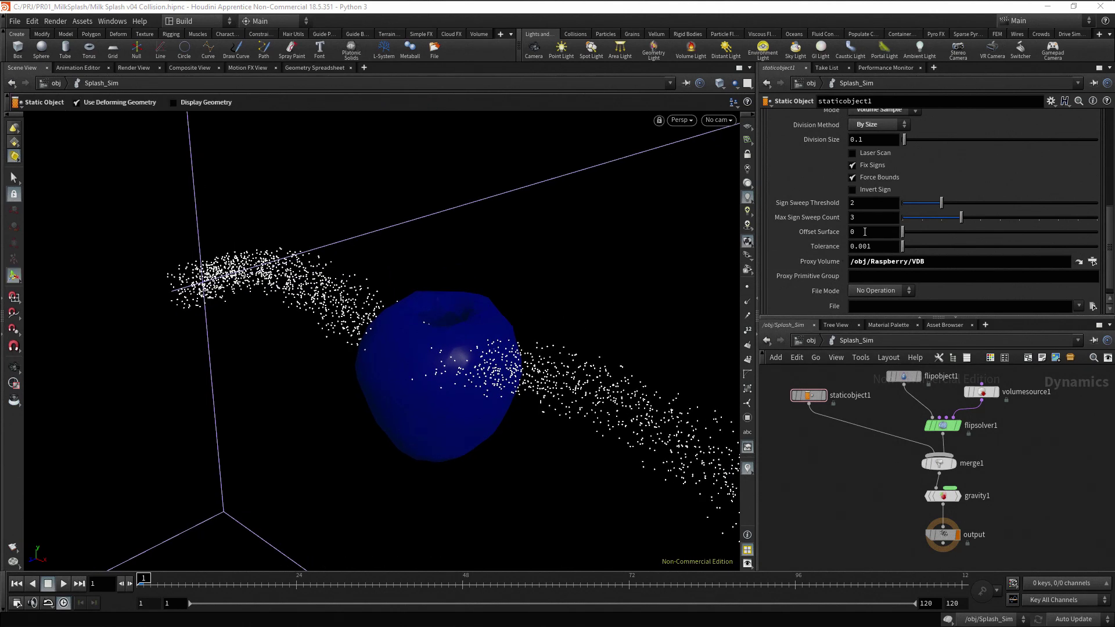
{"action": "left_click", "coordinate": [865, 232]}
{"action": "type", "text": ".004"}
{"action": "key", "text": "Return"}
- Copy staticobject1's Division Size parameter and go into the Raspberry network
{"action": "right_click", "coordinate": [829, 141]}
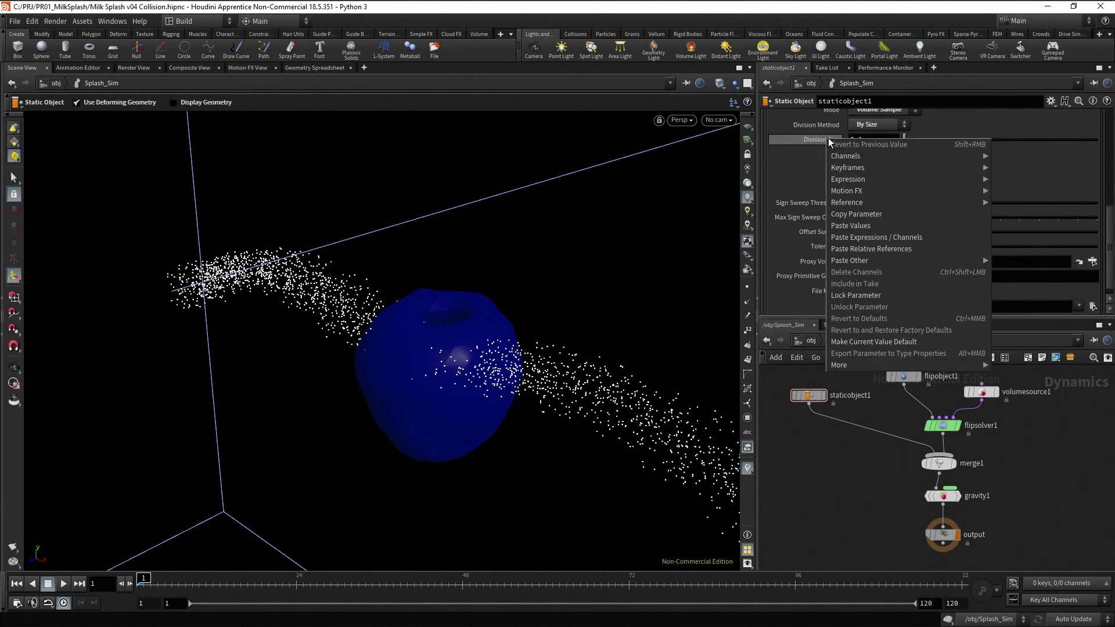
{"action": "left_click", "coordinate": [877, 215]}
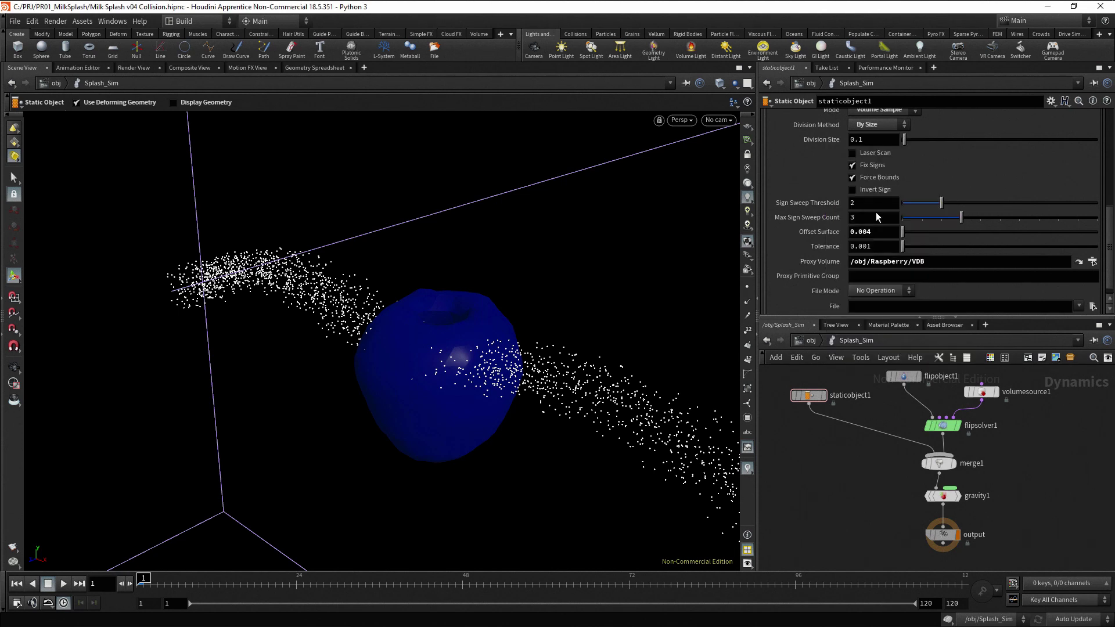
{"action": "left_click", "coordinate": [813, 340]}
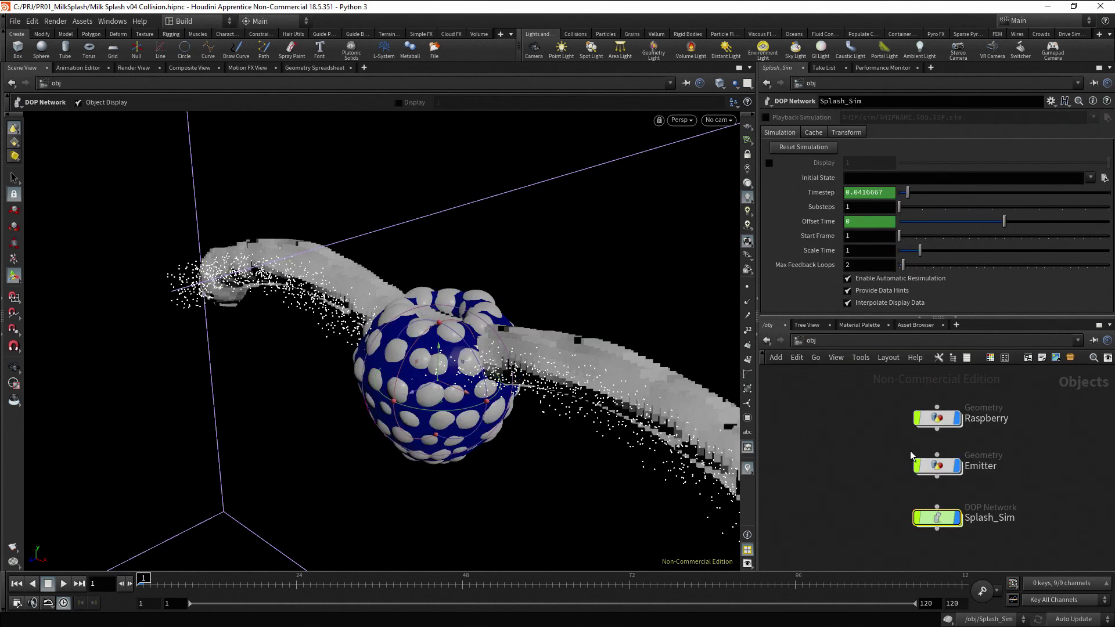
{"action": "double_click", "coordinate": [951, 425]}
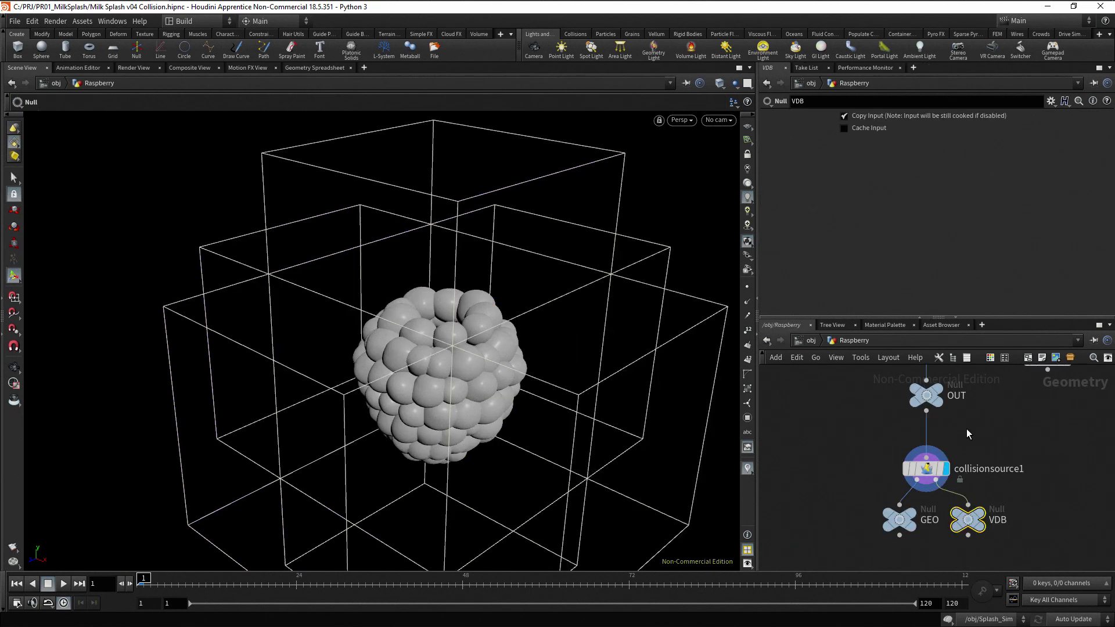
- Paste it as a relative reference into collisionsource1's Volume tab Voxel Size
{"action": "left_click", "coordinate": [926, 468]}
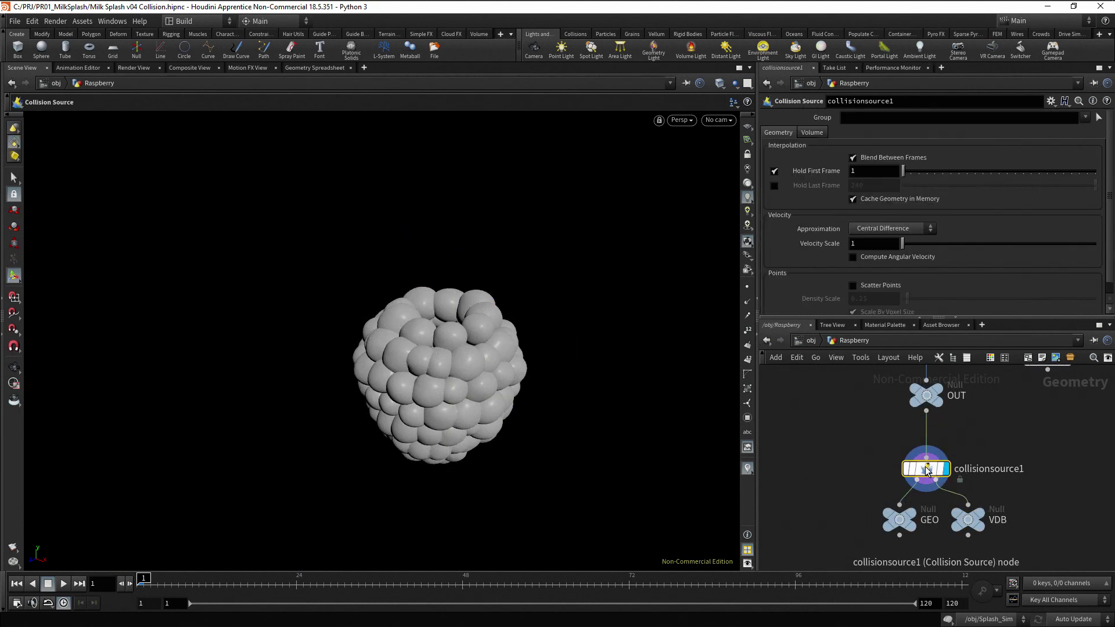
{"action": "left_click", "coordinate": [818, 133]}
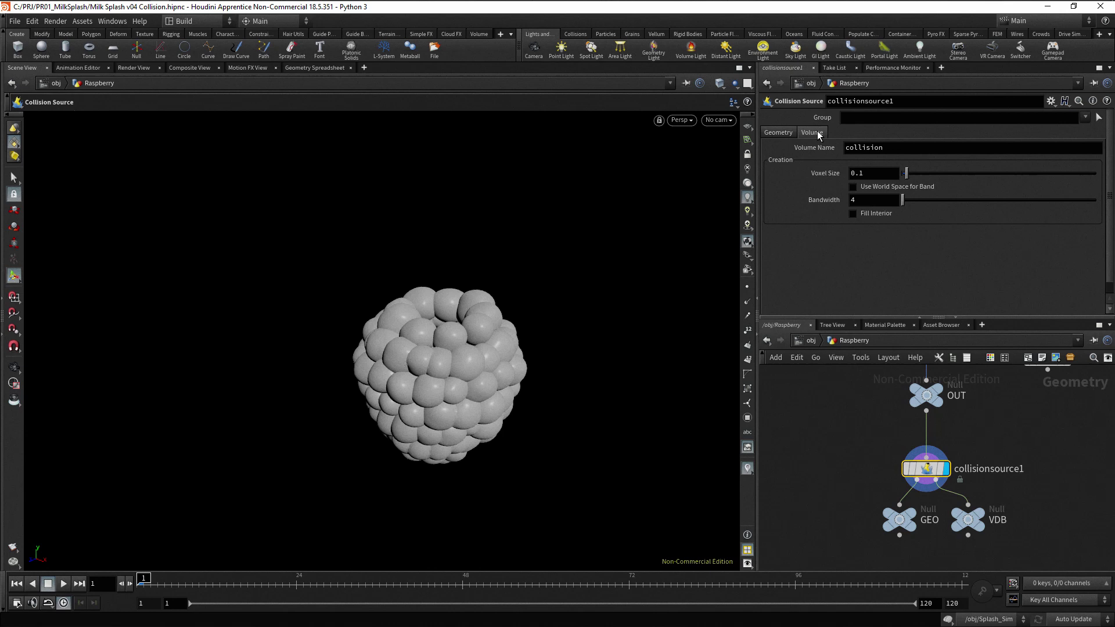
{"action": "right_click", "coordinate": [830, 173]}
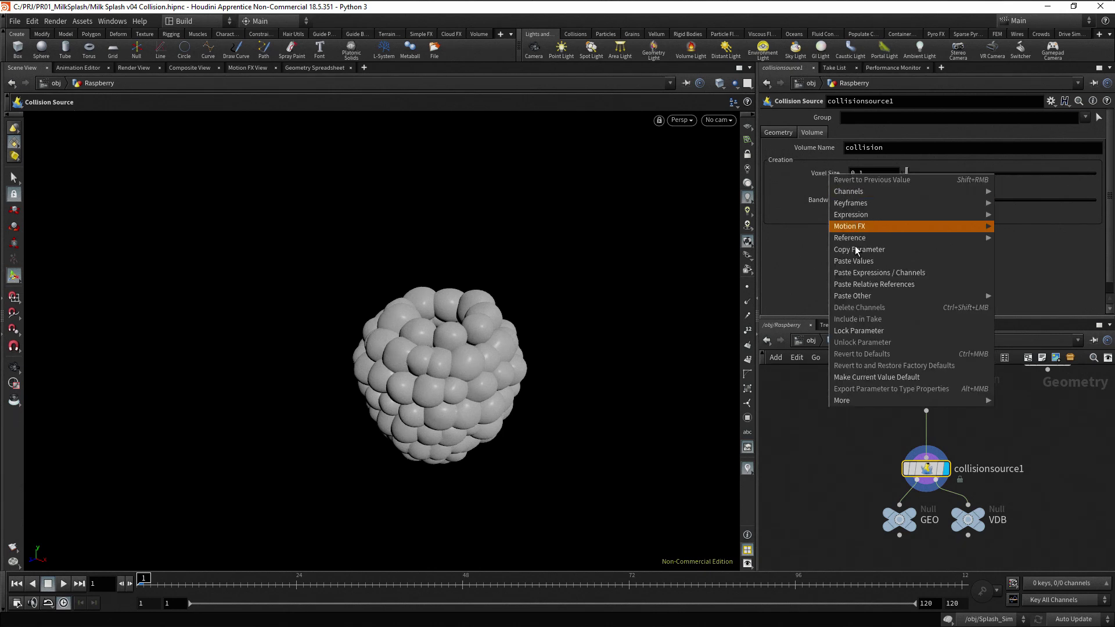
{"action": "left_click", "coordinate": [925, 284]}
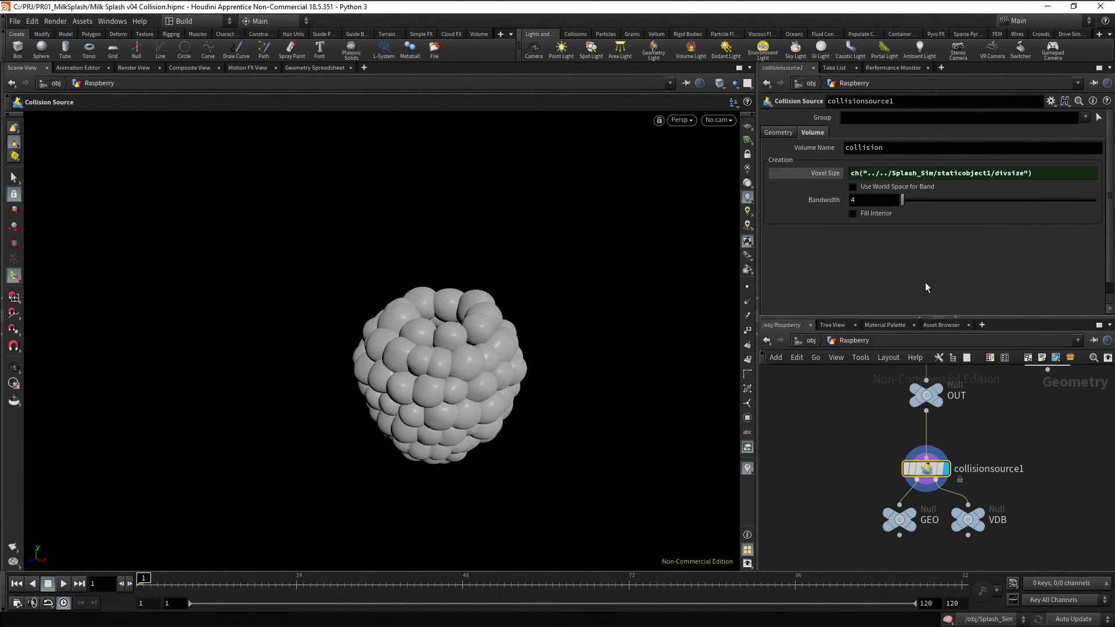
{"action": "left_click", "coordinate": [826, 174]}
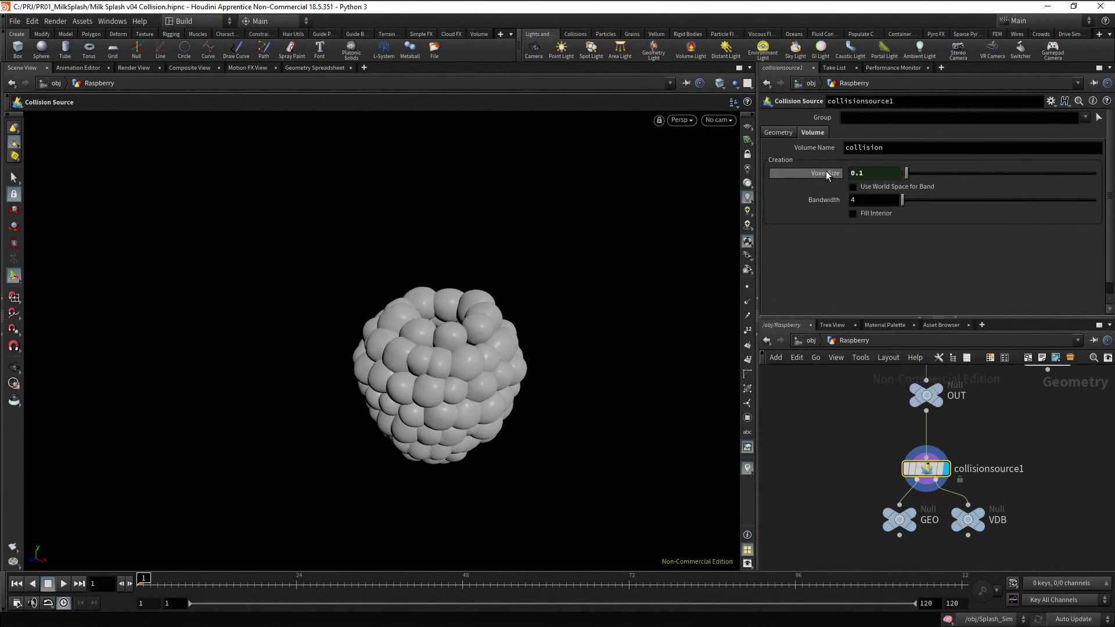
{"action": "left_click", "coordinate": [825, 172]}
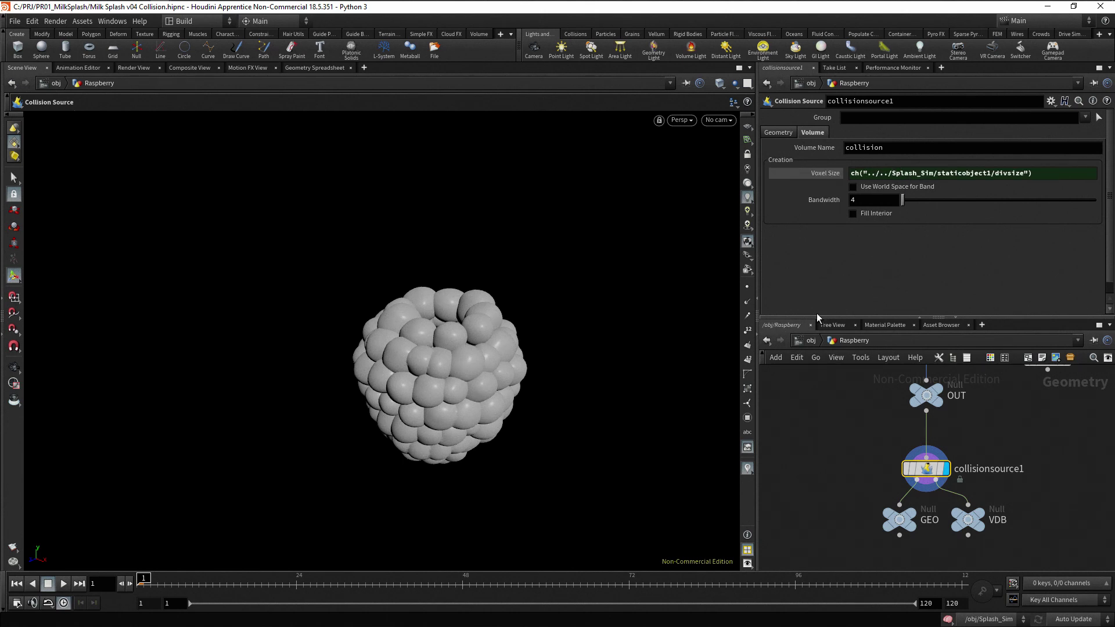
- In Splash_Sim, set staticobject1's Division Size to 0.05, then refine it to 0.025
{"action": "left_click", "coordinate": [811, 344]}
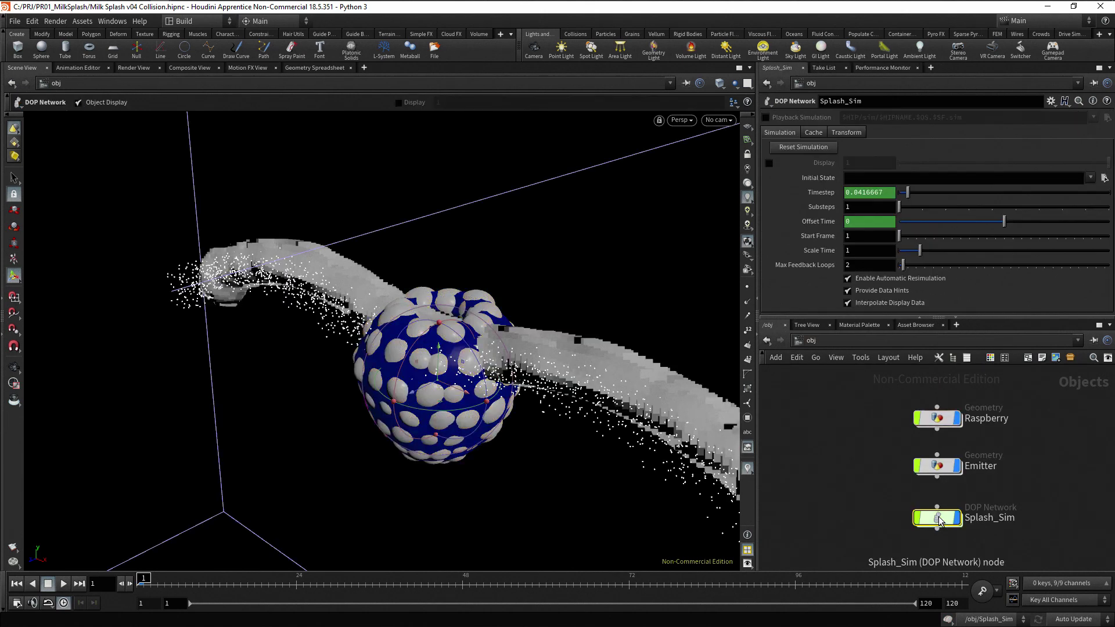
{"action": "double_click", "coordinate": [940, 519]}
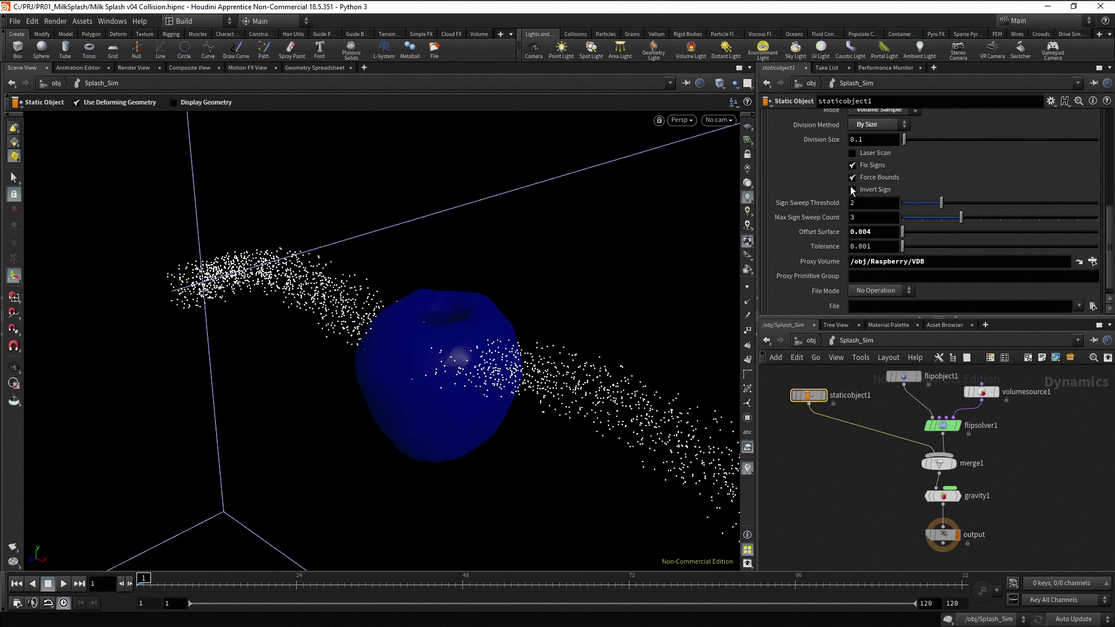
{"action": "left_click", "coordinate": [858, 141]}
{"action": "type", "text": "0.05"}
{"action": "key", "text": "Return"}
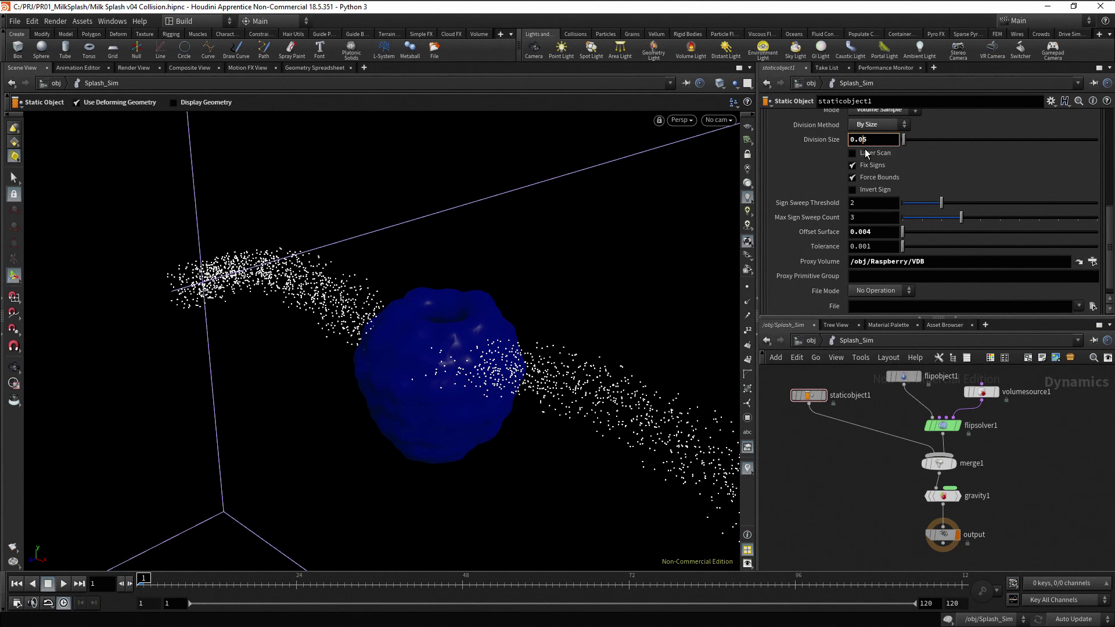
{"action": "type", "text": "2"}
{"action": "key", "text": "Return"}
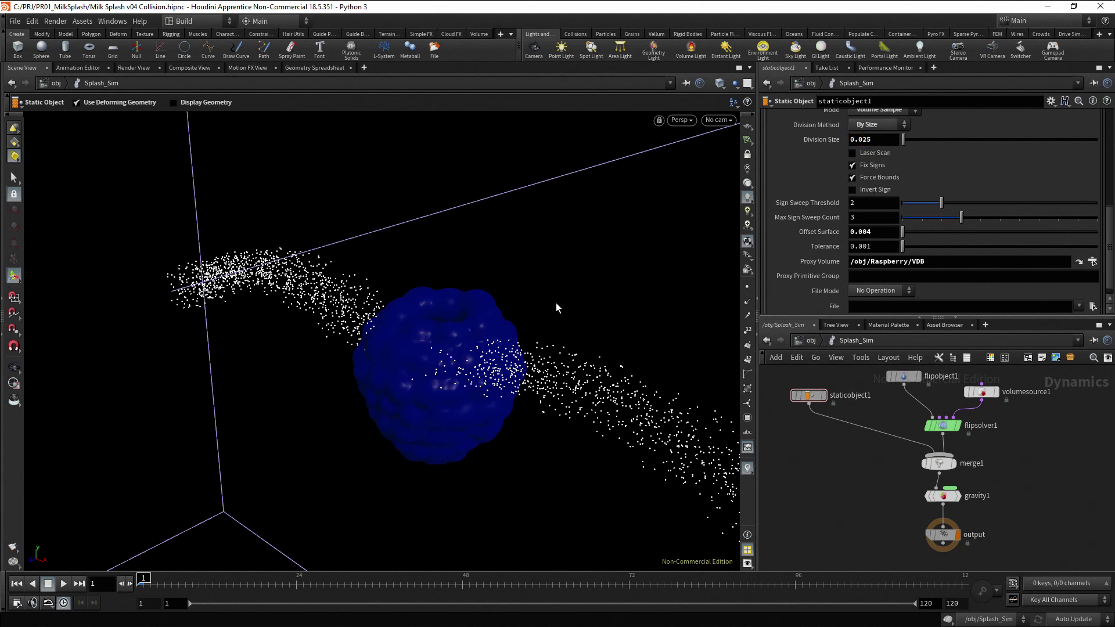
- Inspect the finer collision volume, then revert Division Size to 0.05
{"action": "key", "text": "Escape"}
{"action": "scroll", "coordinate": [492, 354], "scroll_direction": "up", "scroll_amount": 3}
{"action": "mouse_move", "coordinate": [492, 354]}
{"action": "left_mouse_down"}
{"action": "mouse_move", "coordinate": [497, 336]}
{"action": "mouse_move", "coordinate": [485, 368]}
{"action": "mouse_move", "coordinate": [488, 345]}
{"action": "left_mouse_up"}
{"action": "key", "text": "Return"}
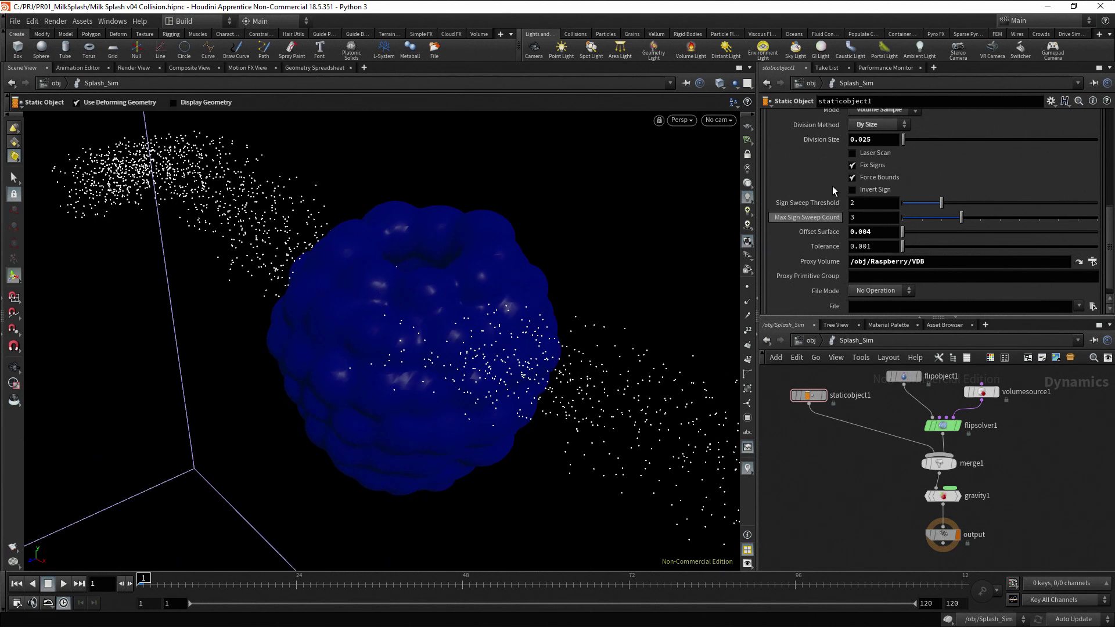
{"action": "left_click", "coordinate": [864, 139]}
{"action": "key", "text": "Delete"}
{"action": "key", "text": "Return"}
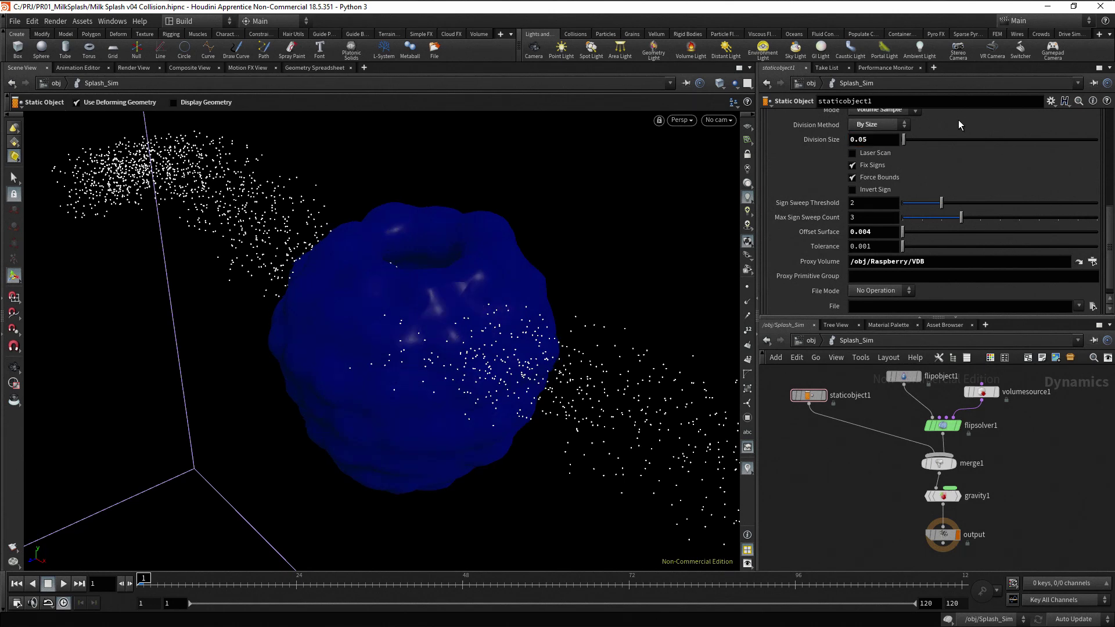
- Show the collider geometry, turn off the collision guide, and frame the whole tank
{"action": "scroll", "coordinate": [1107, 231], "scroll_direction": "up", "scroll_amount": 5}
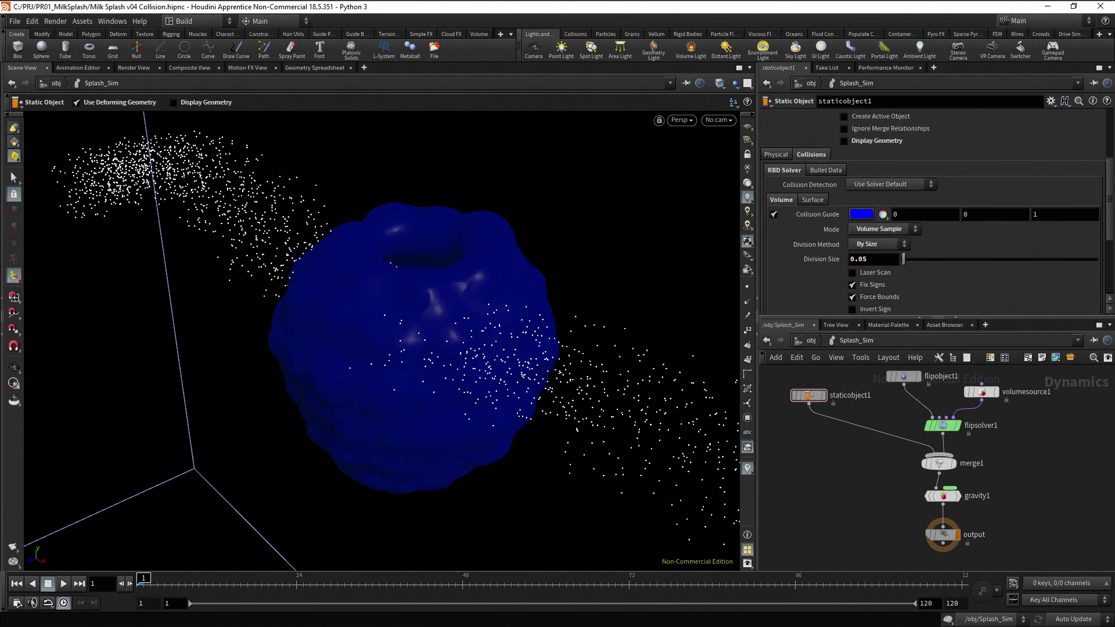
{"action": "left_click", "coordinate": [844, 158]}
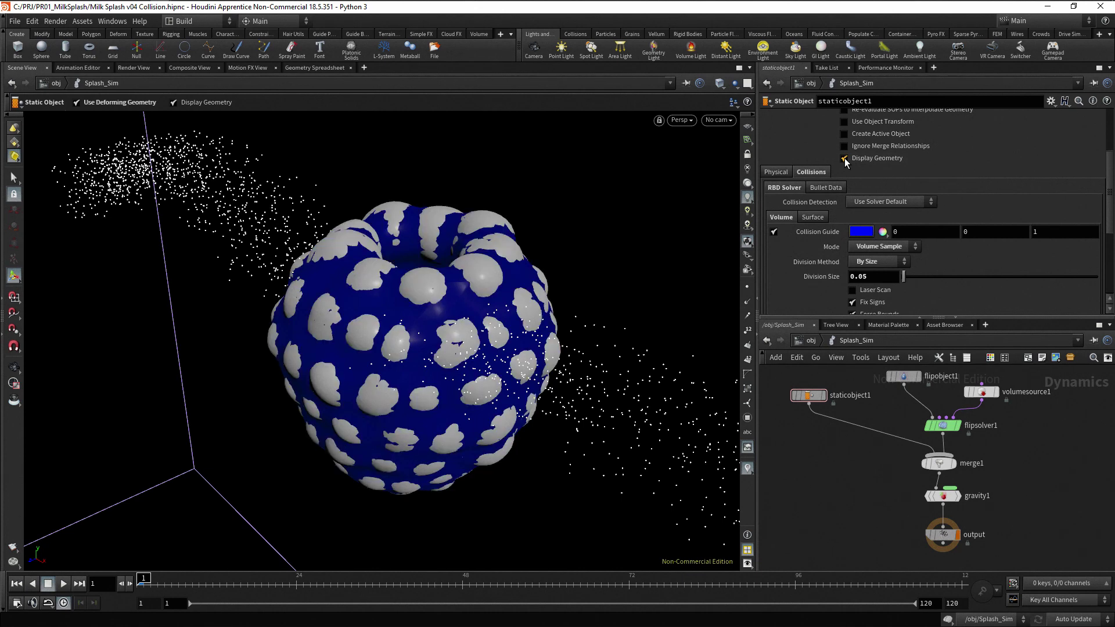
{"action": "left_click", "coordinate": [774, 232]}
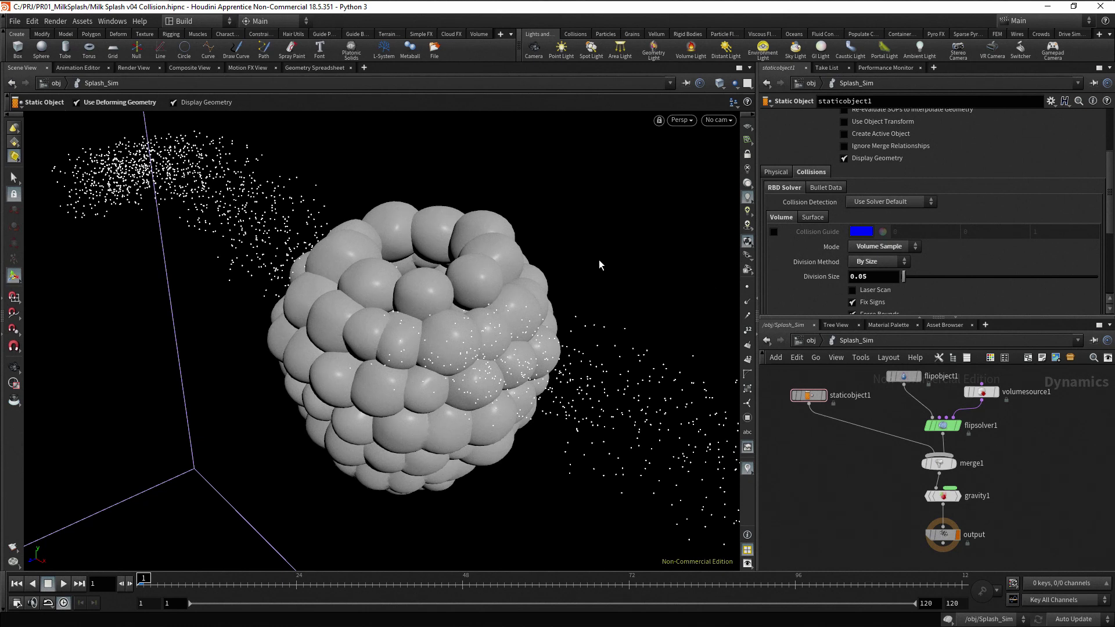
{"action": "key", "text": "h"}
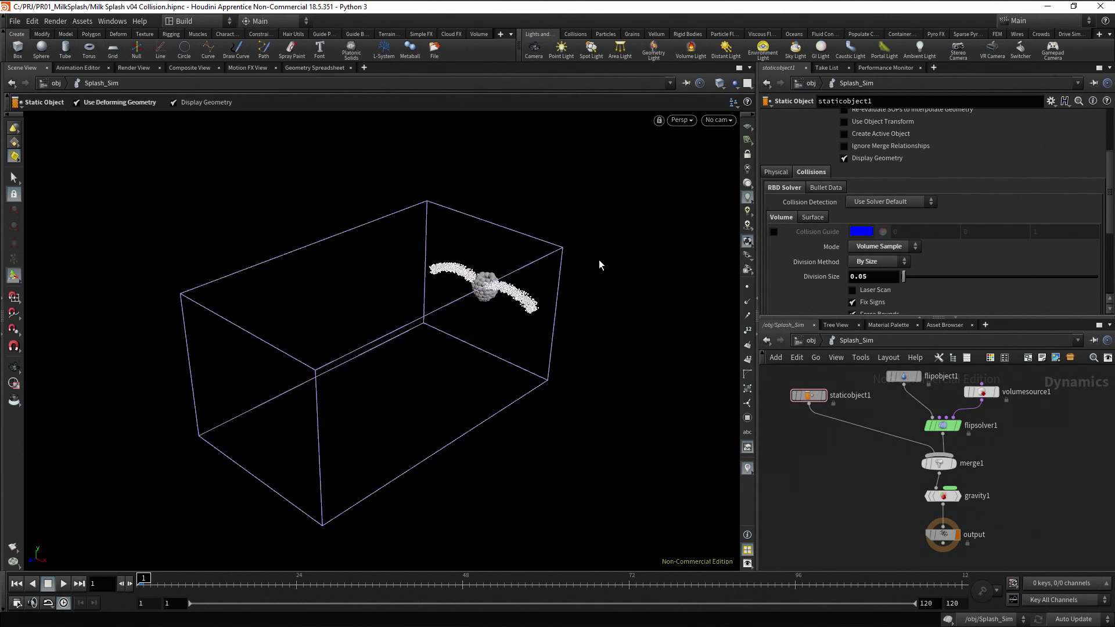
- Play the timeline so the FLIP milk simulation cooks and caches through frame 120
{"action": "left_click", "coordinate": [64, 583]}
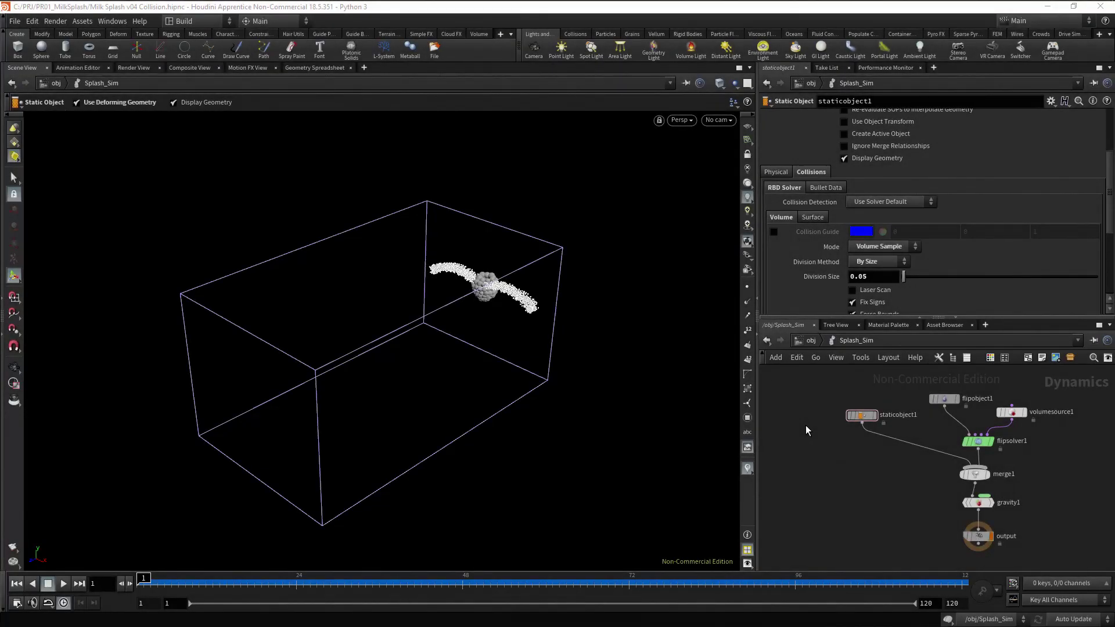
- Enter the Raspberry network, show all scene objects, and turn dynamics simulation off
{"action": "left_click", "coordinate": [809, 343]}
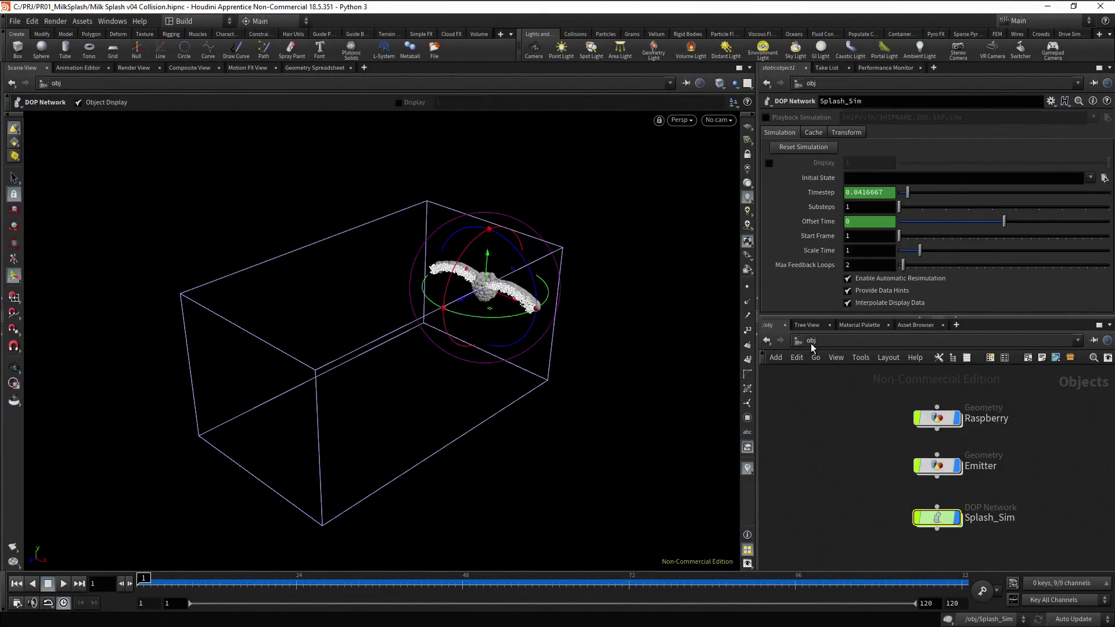
{"action": "double_click", "coordinate": [937, 418]}
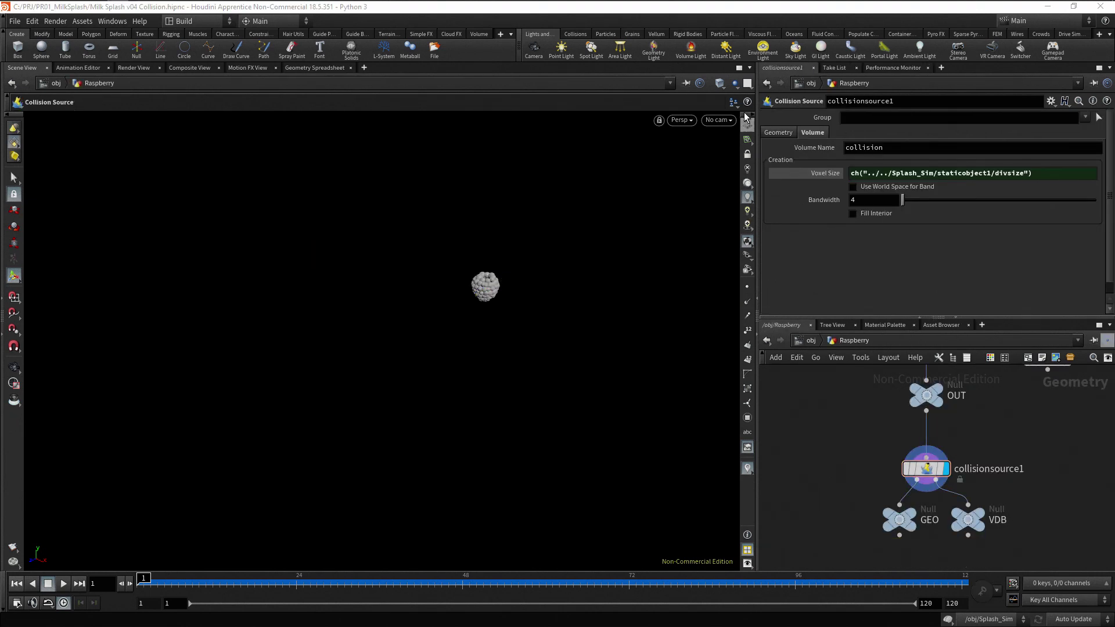
{"action": "left_click", "coordinate": [734, 83]}
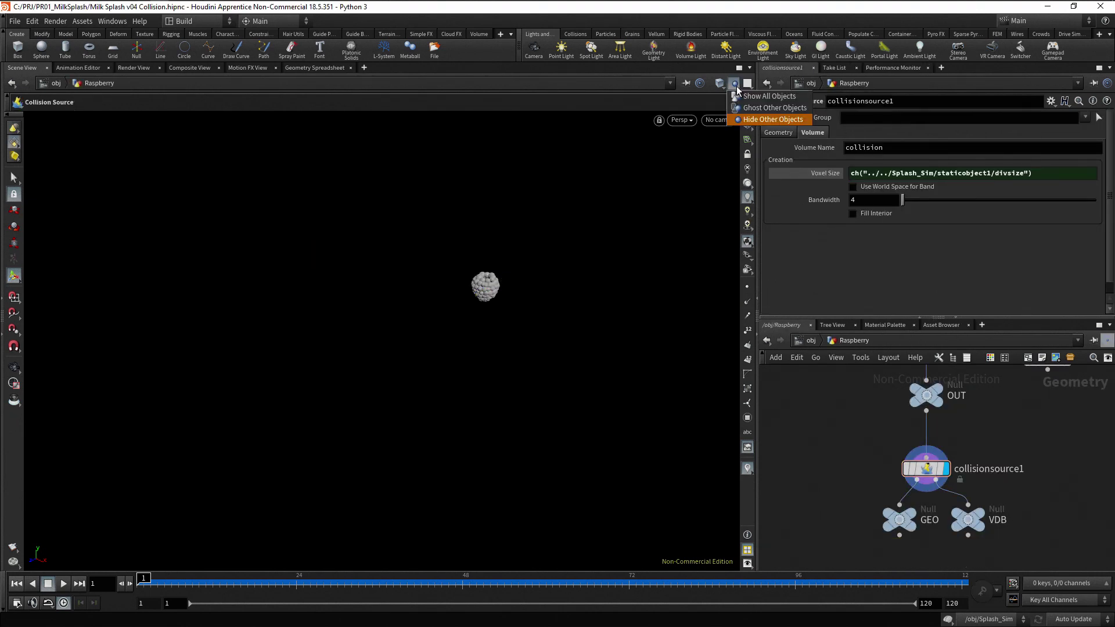
{"action": "left_click", "coordinate": [769, 96]}
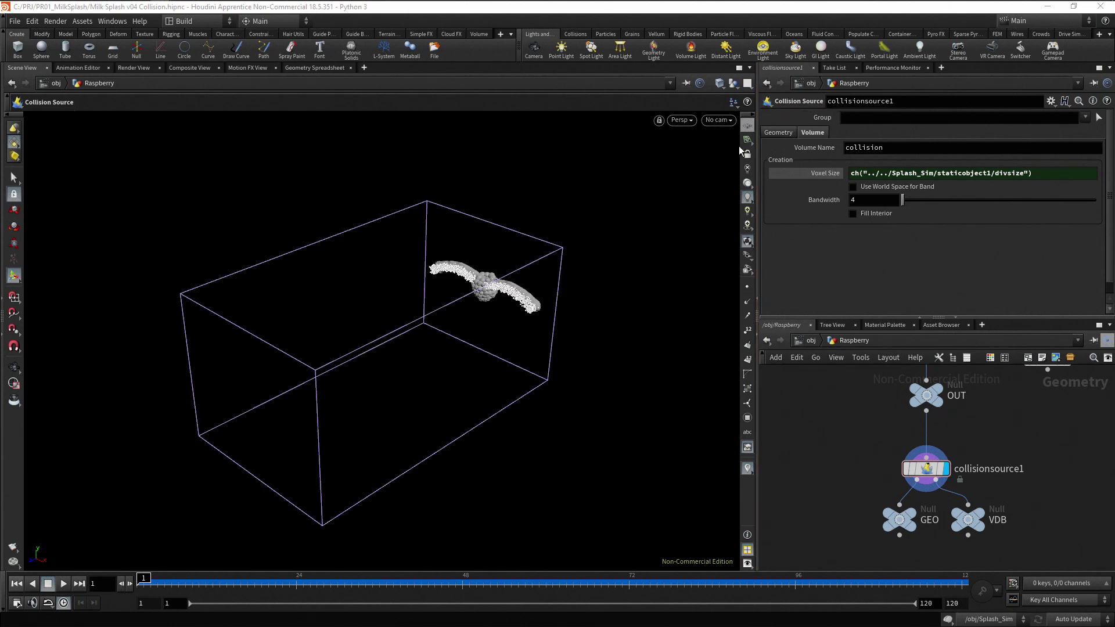
{"action": "mouse_move", "coordinate": [967, 519]}
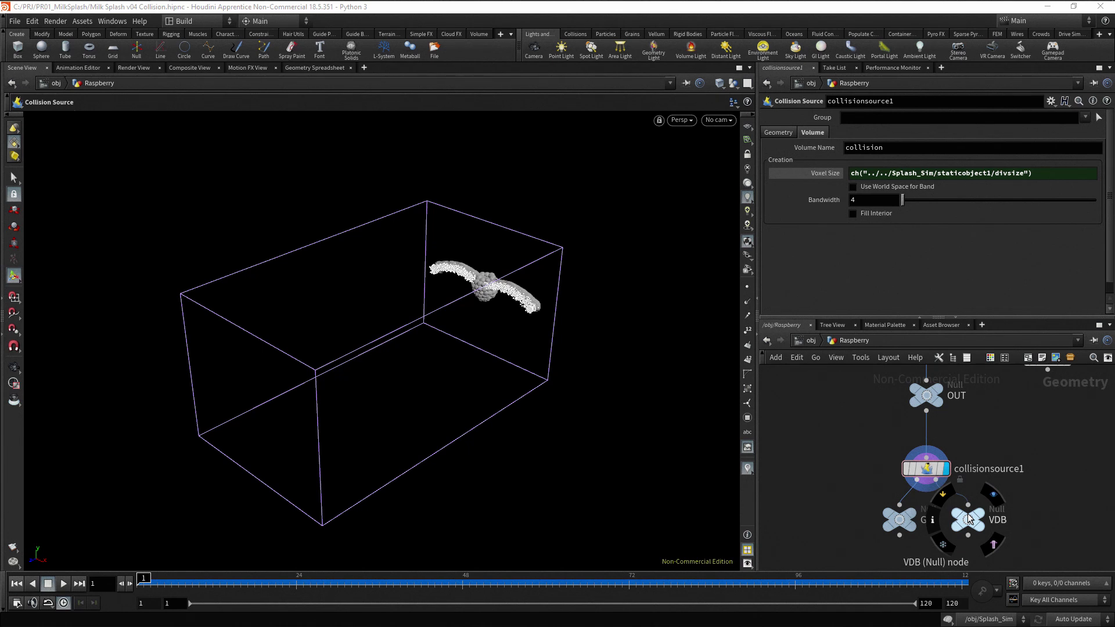
{"action": "left_click", "coordinate": [948, 620]}
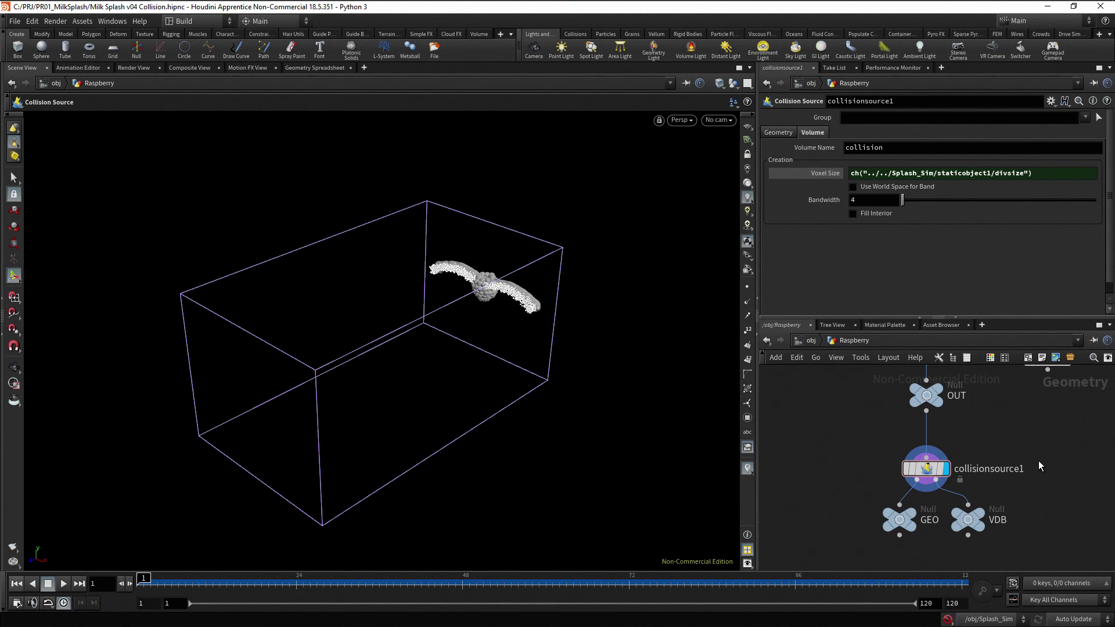
- Add a Transform node (transform3) and insert it on the wire above OUT
{"action": "middle_click_drag", "start_coordinate": [1044, 446], "coordinate": [1000, 449]}
{"action": "scroll", "coordinate": [999, 449], "scroll_direction": "down", "scroll_amount": 2}
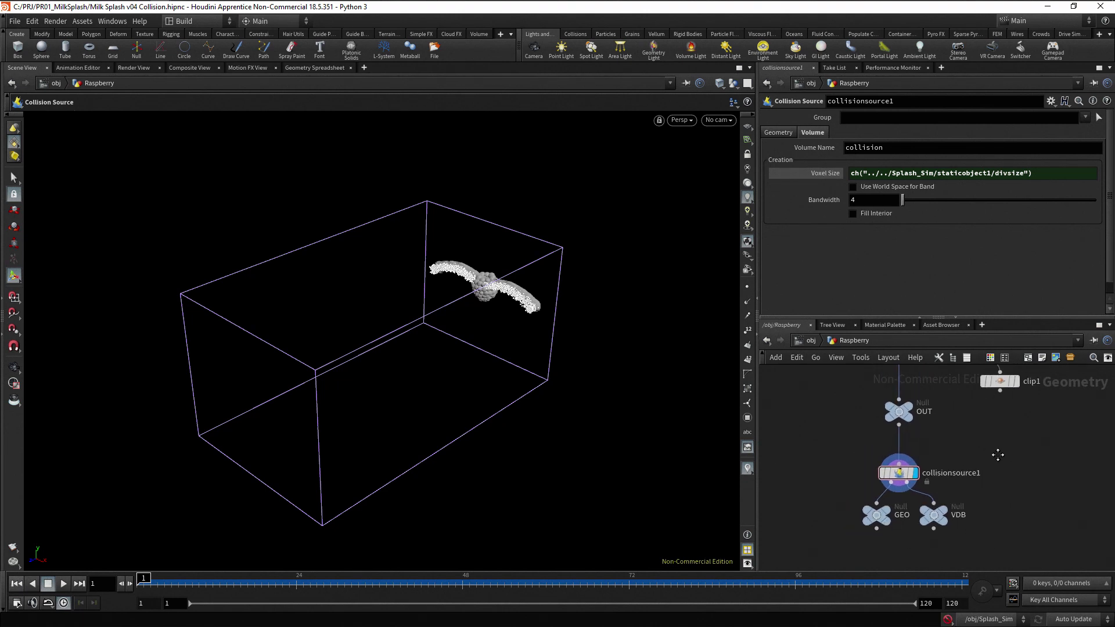
{"action": "key", "text": "Tab"}
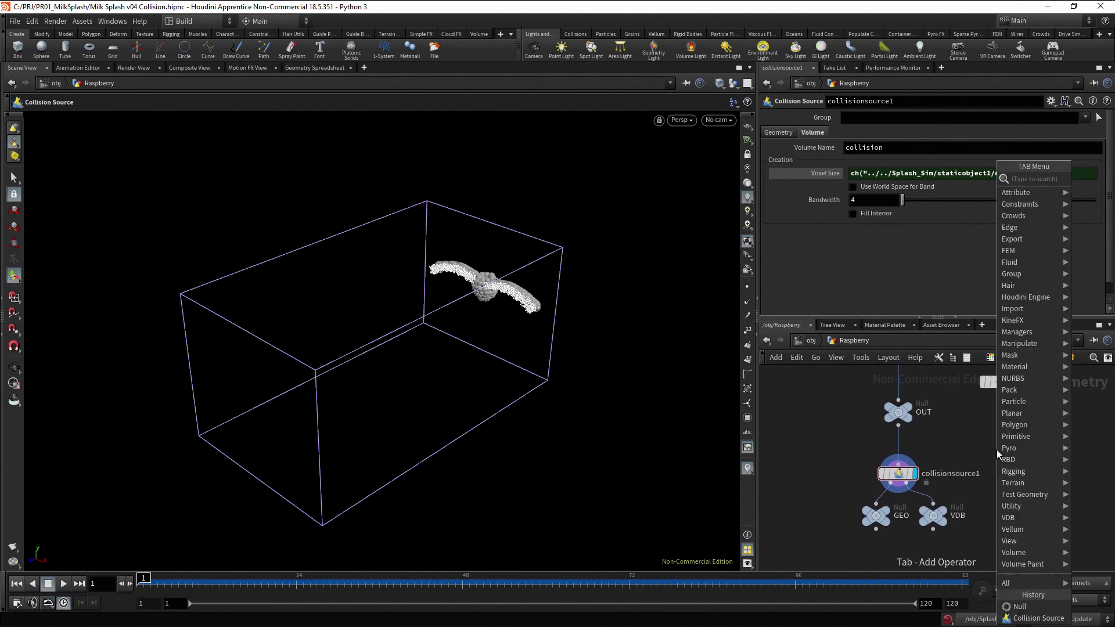
{"action": "type", "text": "trans"}
{"action": "key", "text": "Return"}
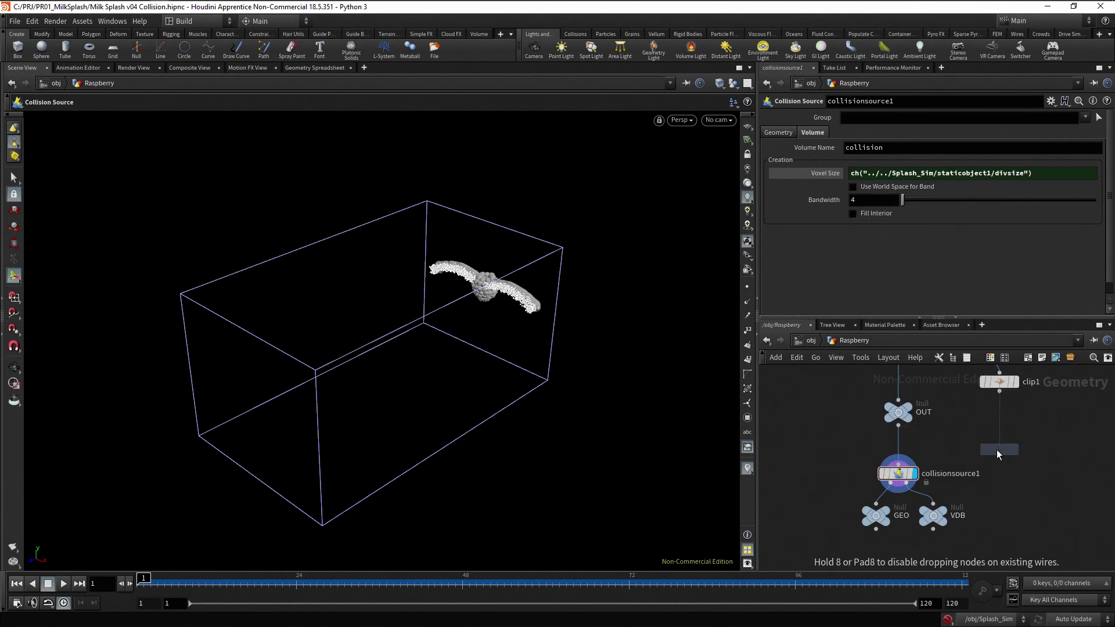
{"action": "left_click", "coordinate": [1010, 445]}
{"action": "left_click_drag", "start_coordinate": [1010, 445], "coordinate": [1016, 442]}
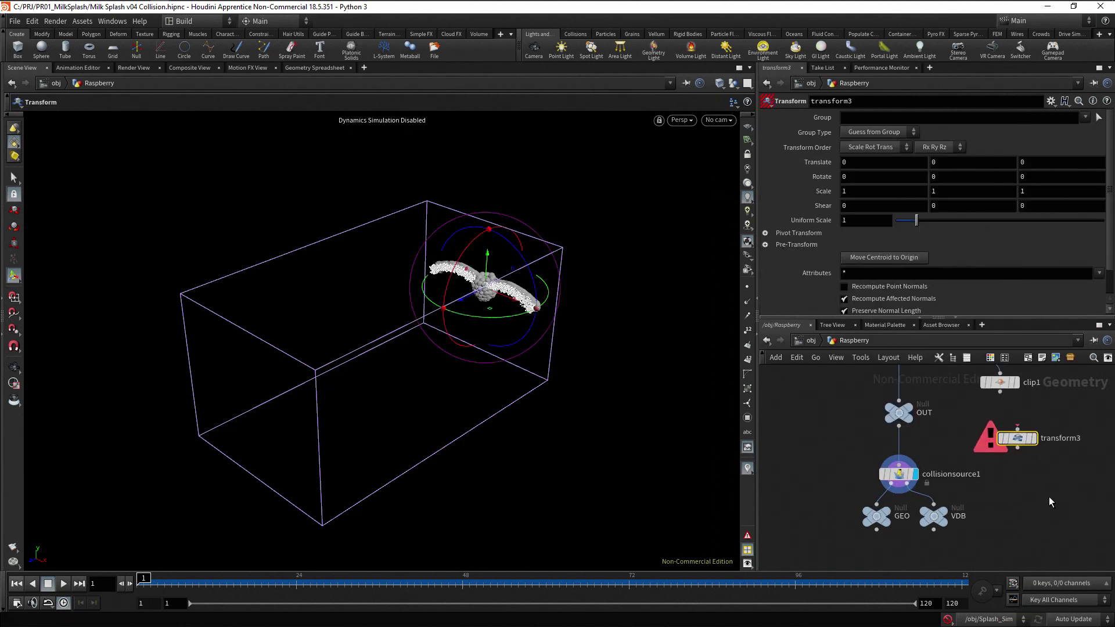
{"action": "middle_click_drag", "start_coordinate": [1048, 496], "coordinate": [1040, 526]}
{"action": "left_click_drag", "start_coordinate": [1009, 477], "coordinate": [893, 409]}
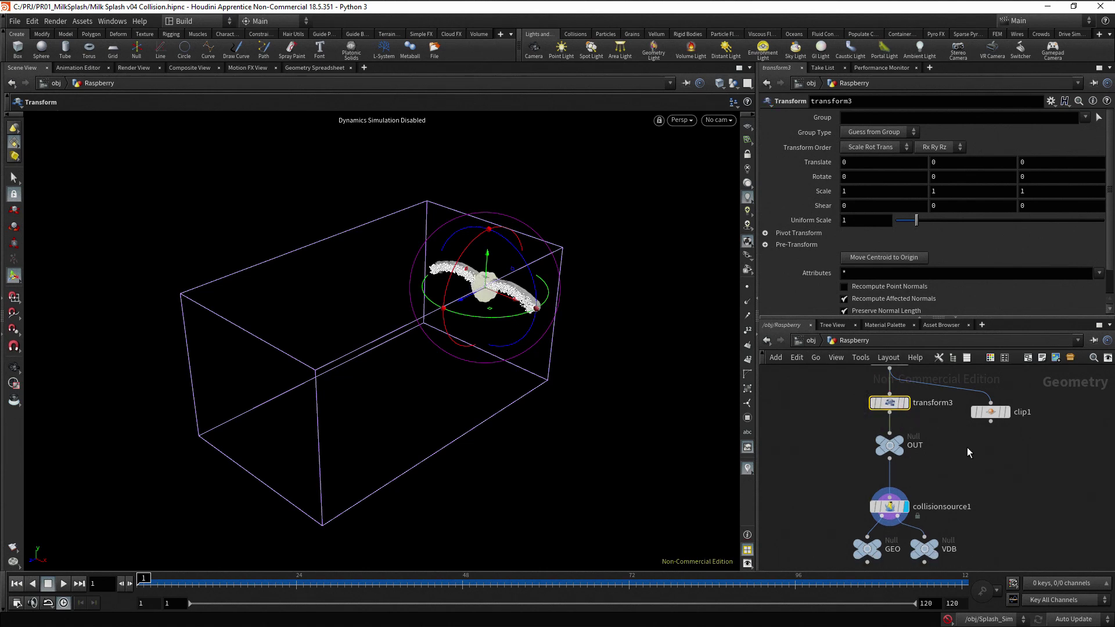
- At frame 40, set transform3's Translate to -3.1, -1.5, 6.1 and keyframe it
{"action": "left_click_drag", "start_coordinate": [163, 583], "coordinate": [414, 585]}
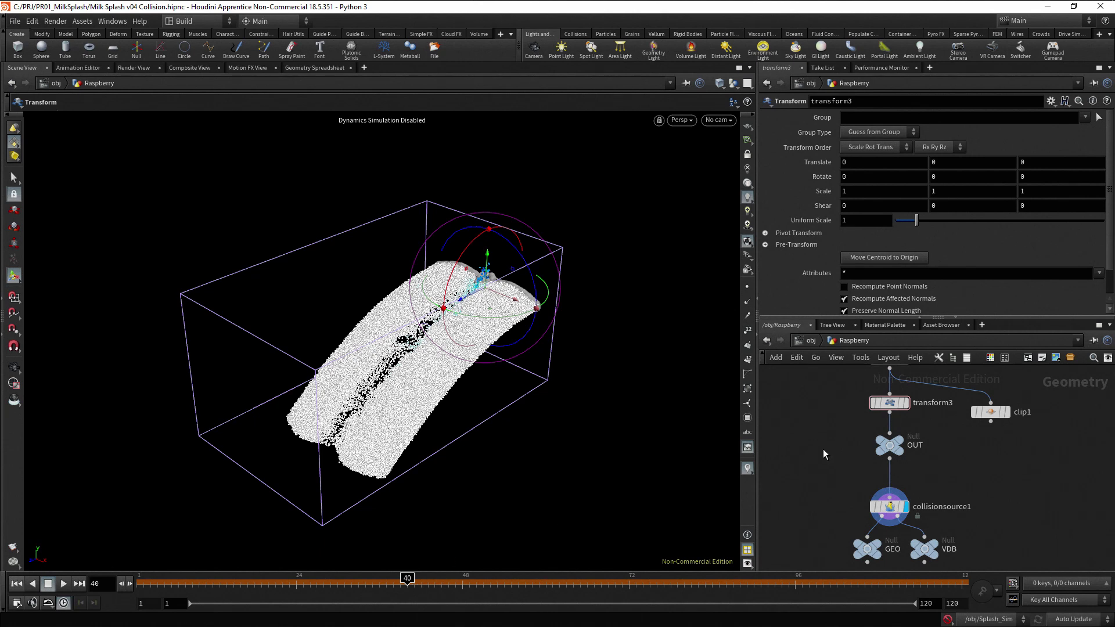
{"action": "left_click_drag", "start_coordinate": [515, 304], "coordinate": [355, 296]}
{"action": "key", "text": "r"}
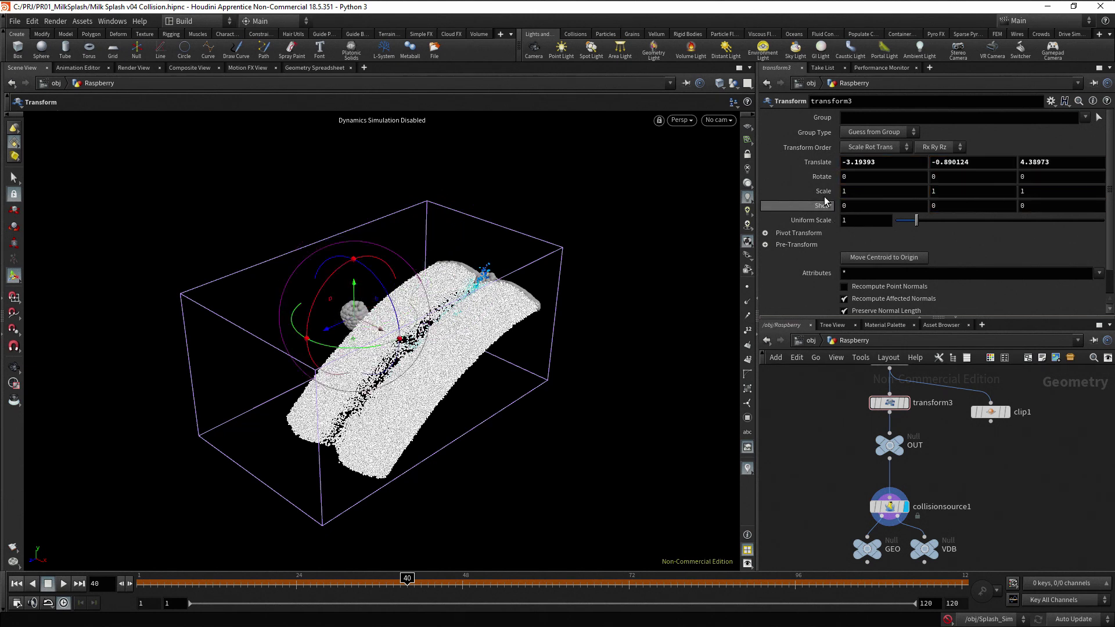
{"action": "left_click", "coordinate": [886, 162]}
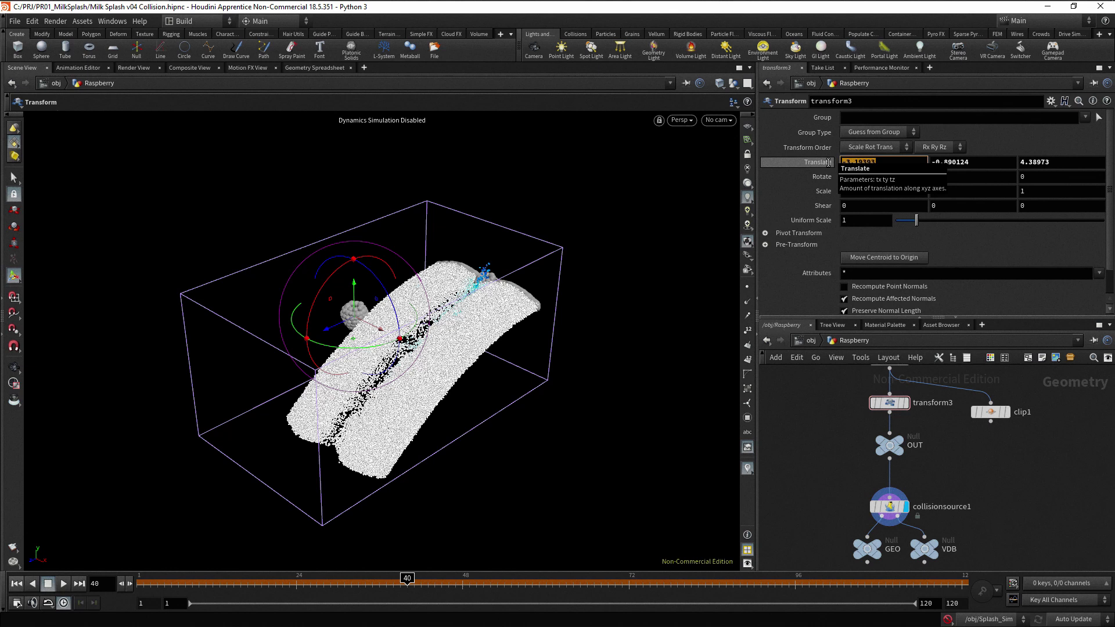
{"action": "type", "text": "-3"}
{"action": "key", "text": "Tab"}
{"action": "type", "text": "-1."}
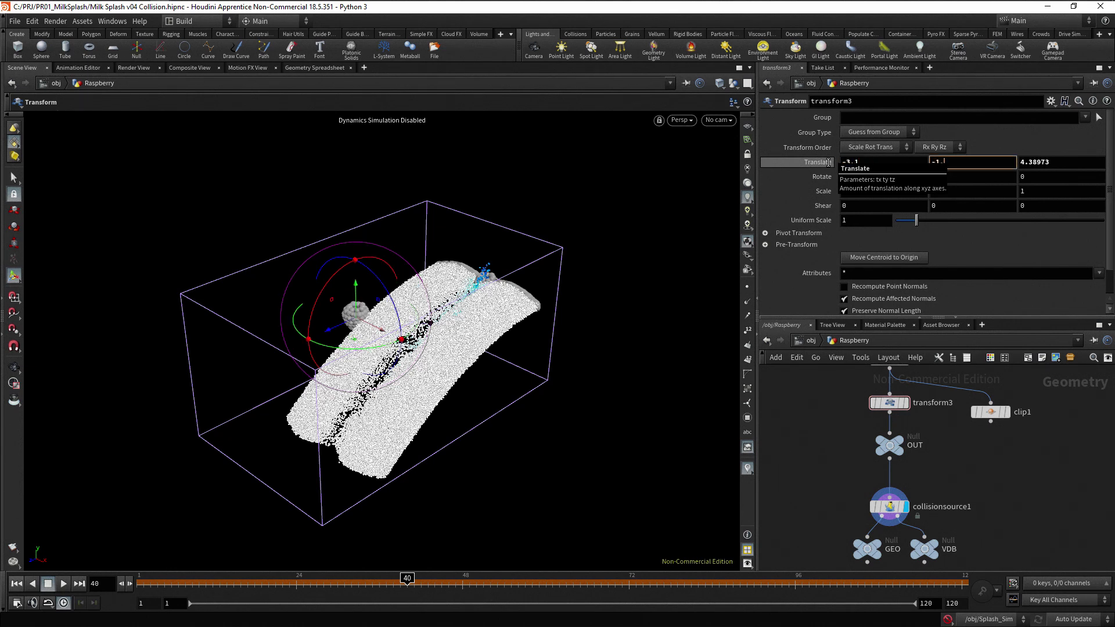
{"action": "key", "text": "Tab"}
{"action": "type", "text": "6.1"}
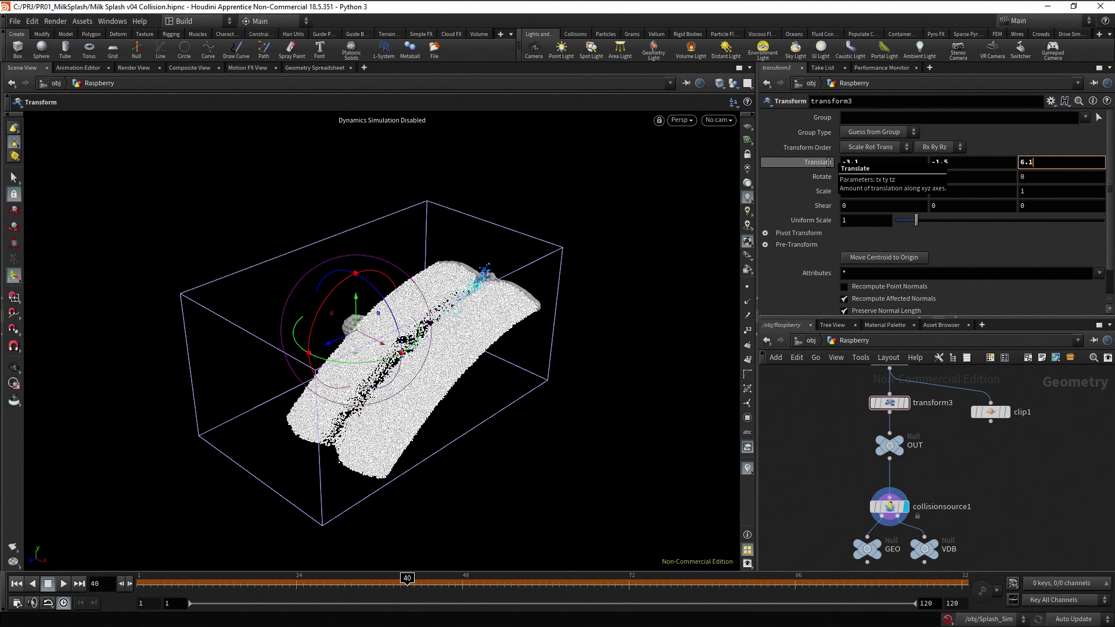
{"action": "key", "text": "Return"}
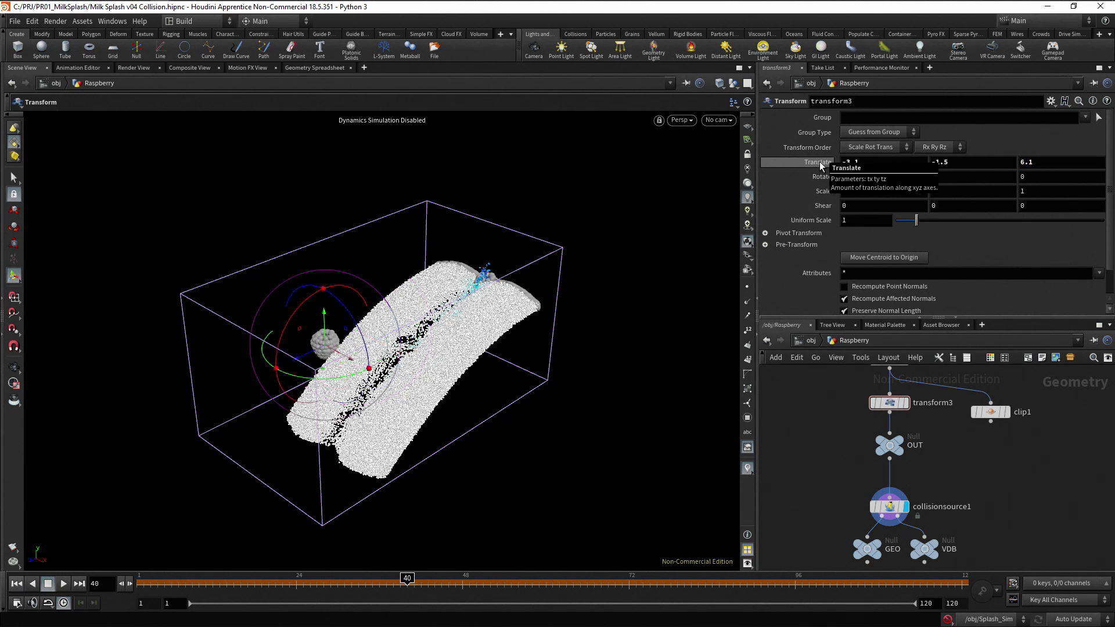
{"action": "left_click", "coordinate": [820, 166], "text": "alt"}
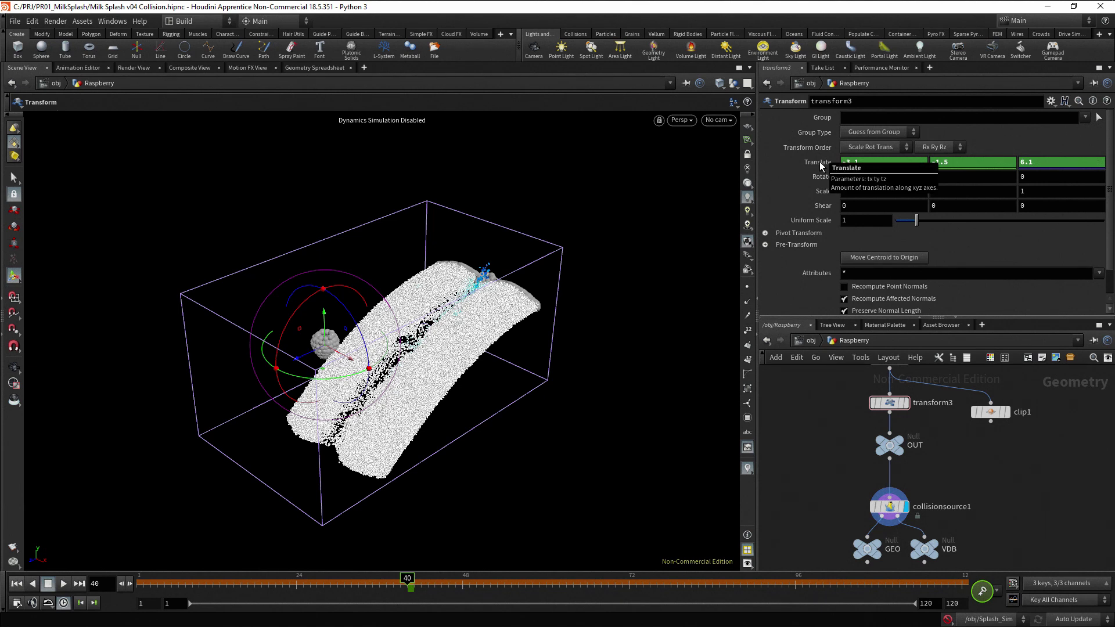
- Set transform3's Rotate X to 50, Rotate Z to 30, and Rotate Y to the expression $F * 0.5
{"action": "left_click", "coordinate": [858, 180]}
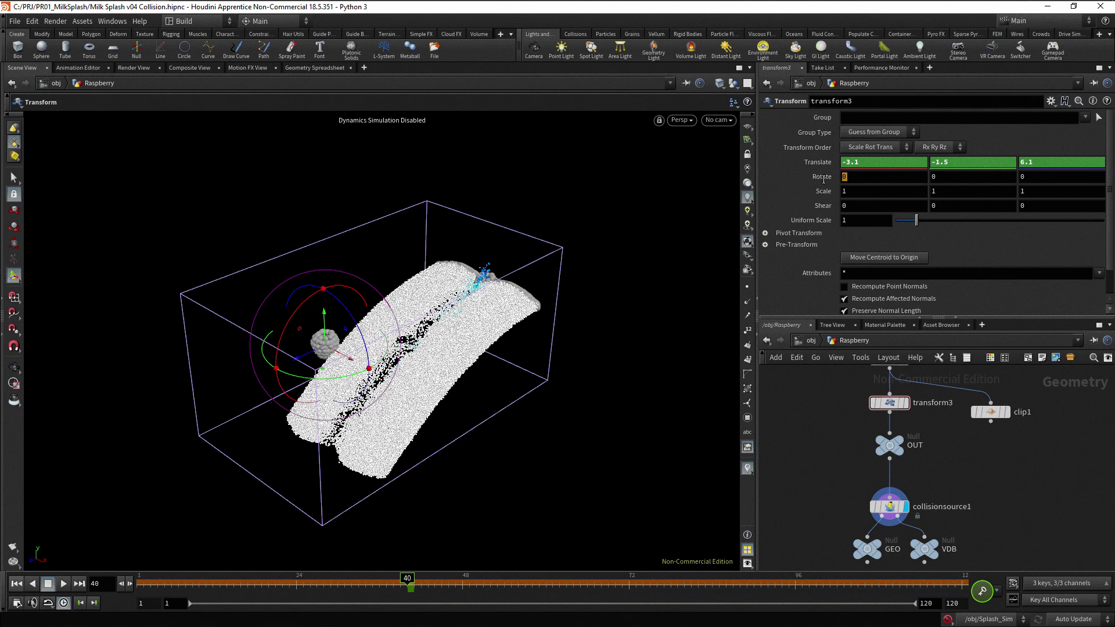
{"action": "type", "text": "50"}
{"action": "key", "text": "Return"}
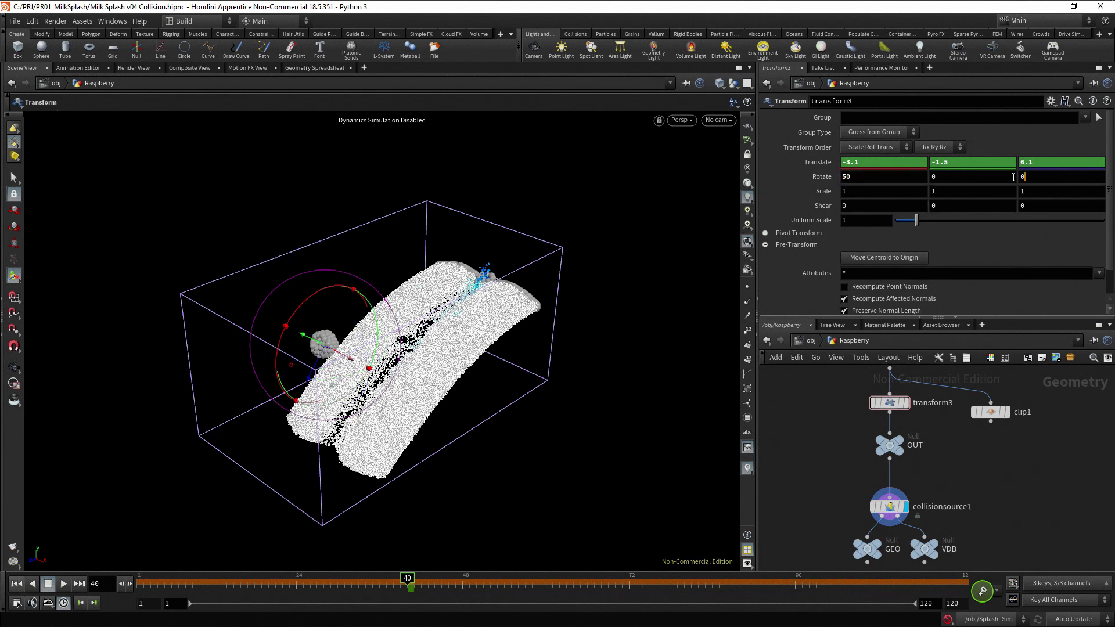
{"action": "double_click", "coordinate": [1013, 177]}
{"action": "type", "text": "30"}
{"action": "key", "text": "Return"}
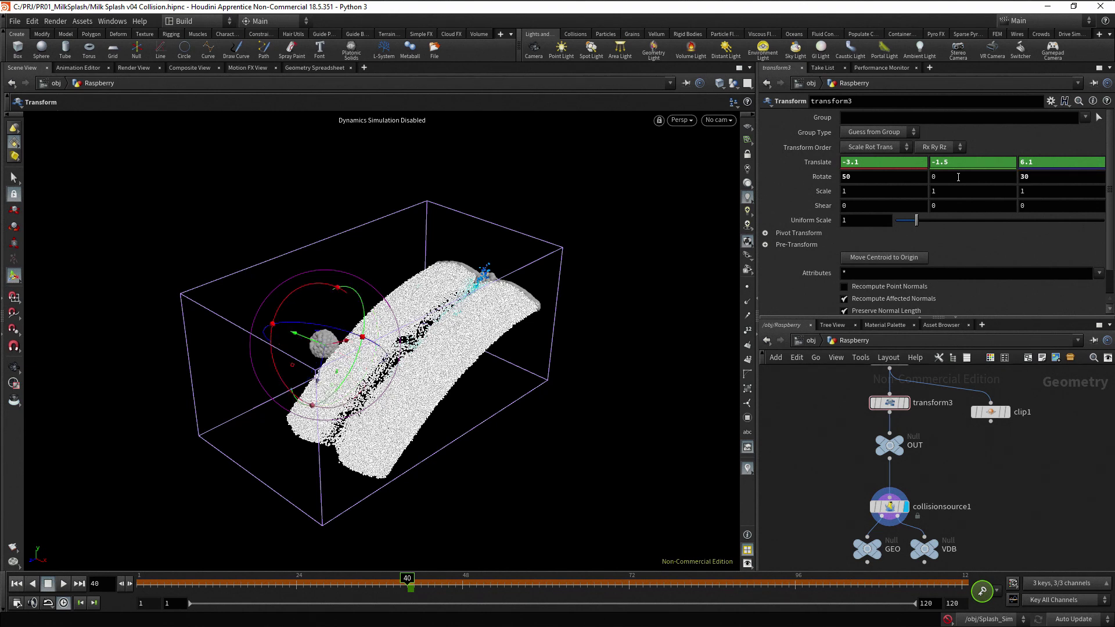
{"action": "double_click", "coordinate": [928, 178]}
{"action": "type", "text": "$F"}
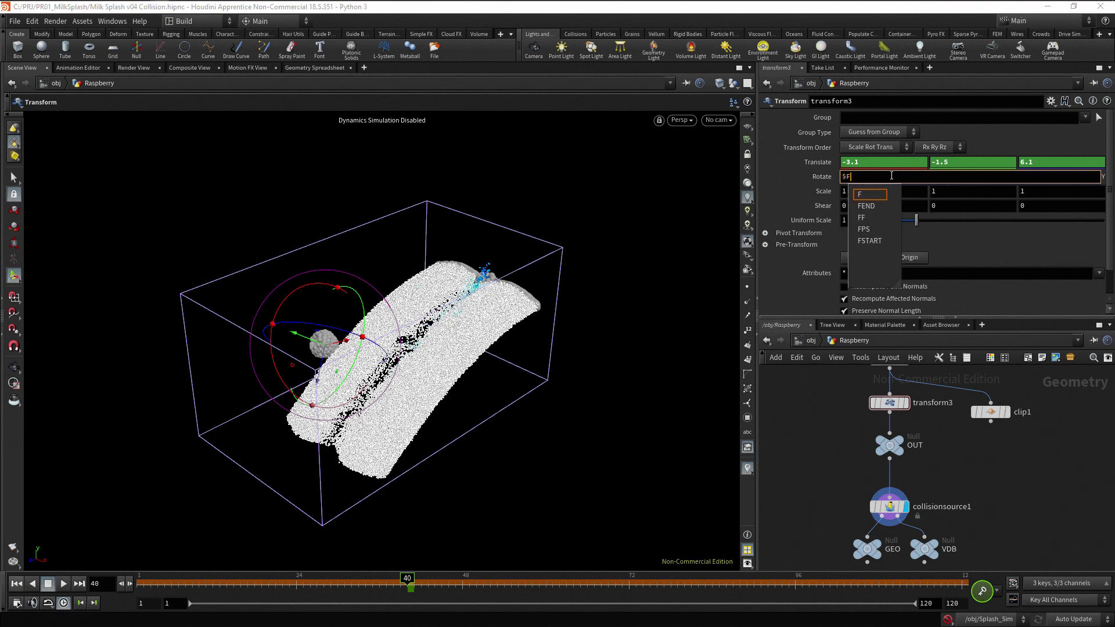
{"action": "type", "text": " * 0.5"}
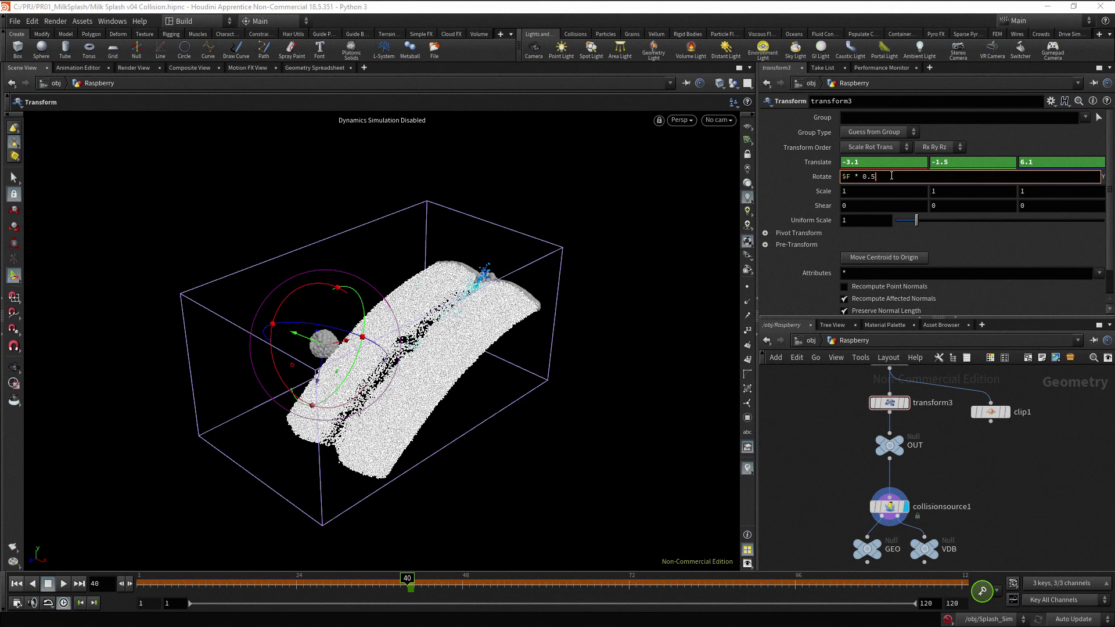
{"action": "key", "text": "Return"}
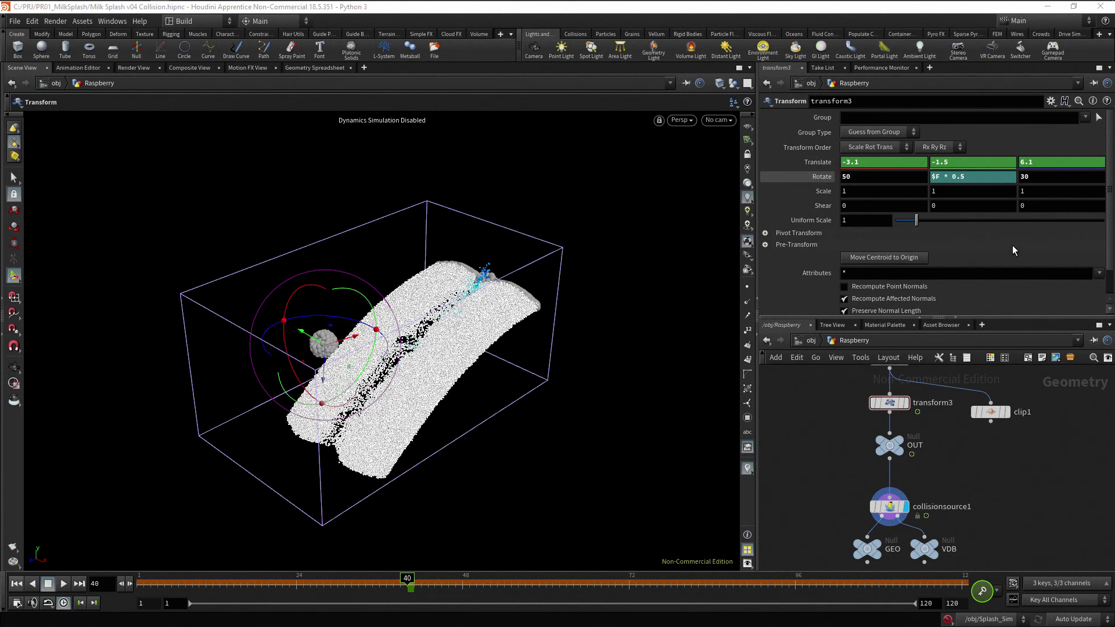
- At frame 120, set the raspberry's Translate Z to 5.1 and keyframe its translation
{"action": "left_click", "coordinate": [79, 584]}
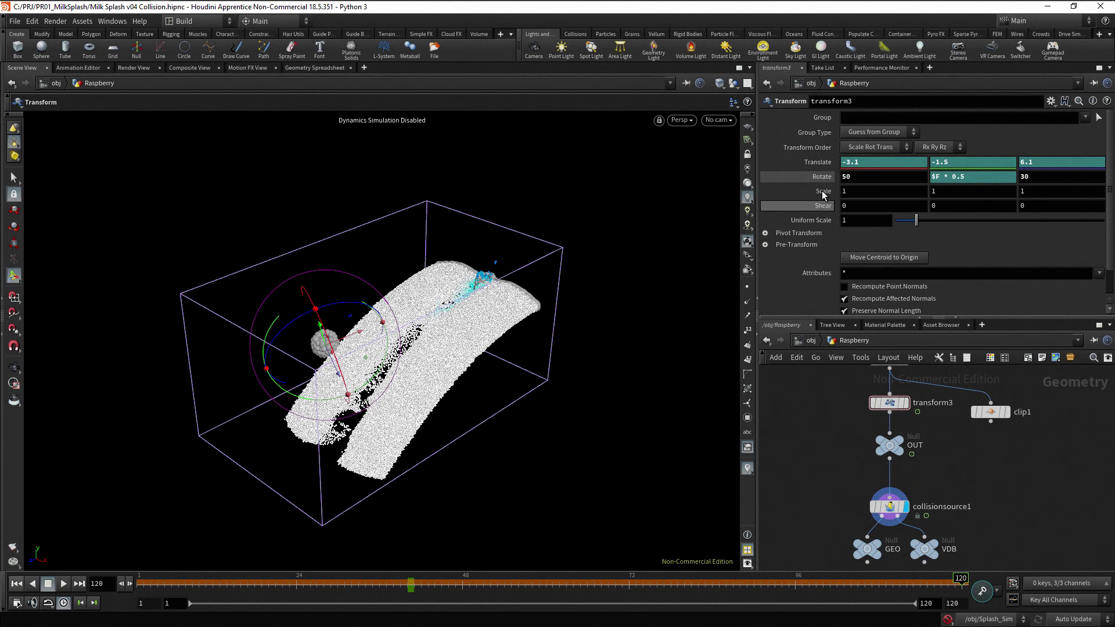
{"action": "left_click", "coordinate": [791, 161]}
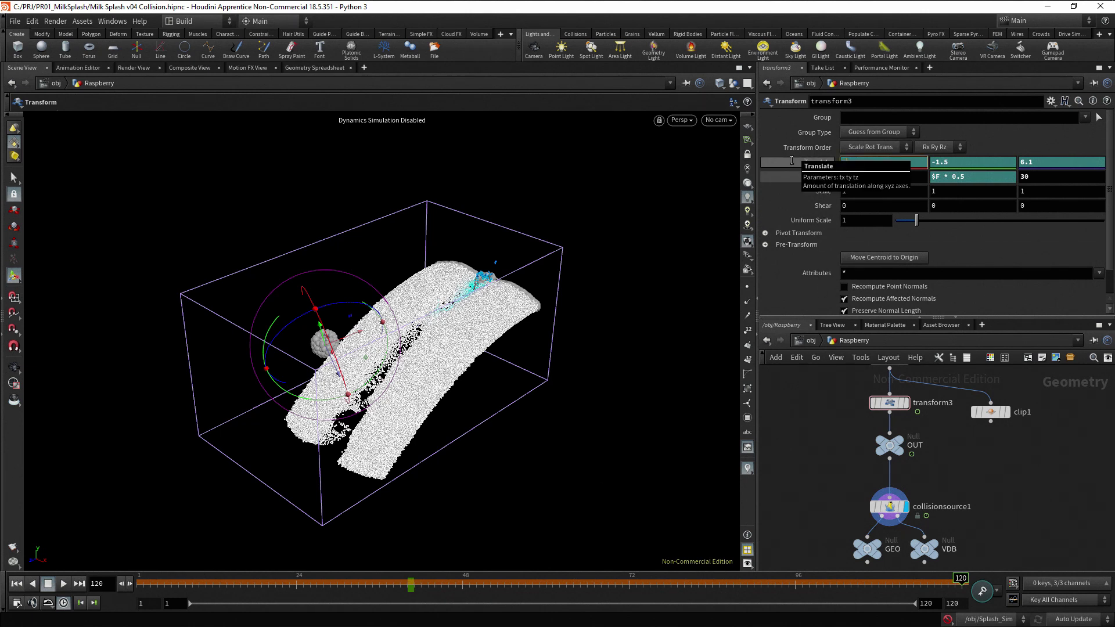
{"action": "left_click_drag", "start_coordinate": [792, 161], "coordinate": [791, 160]}
{"action": "type", "text": "5."}
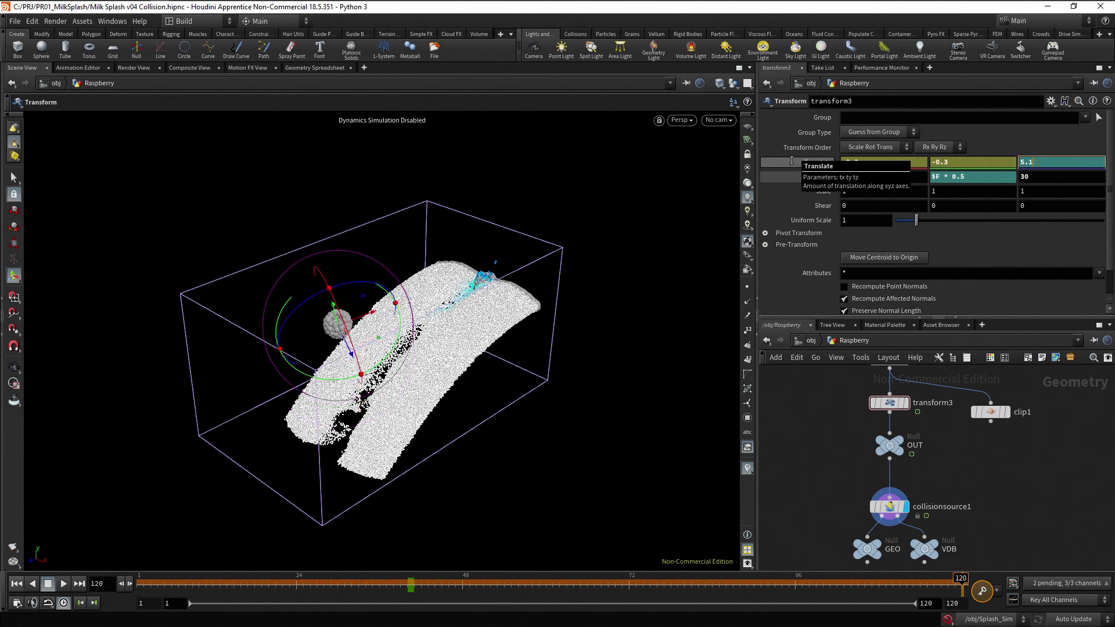
{"action": "key", "text": "Return"}
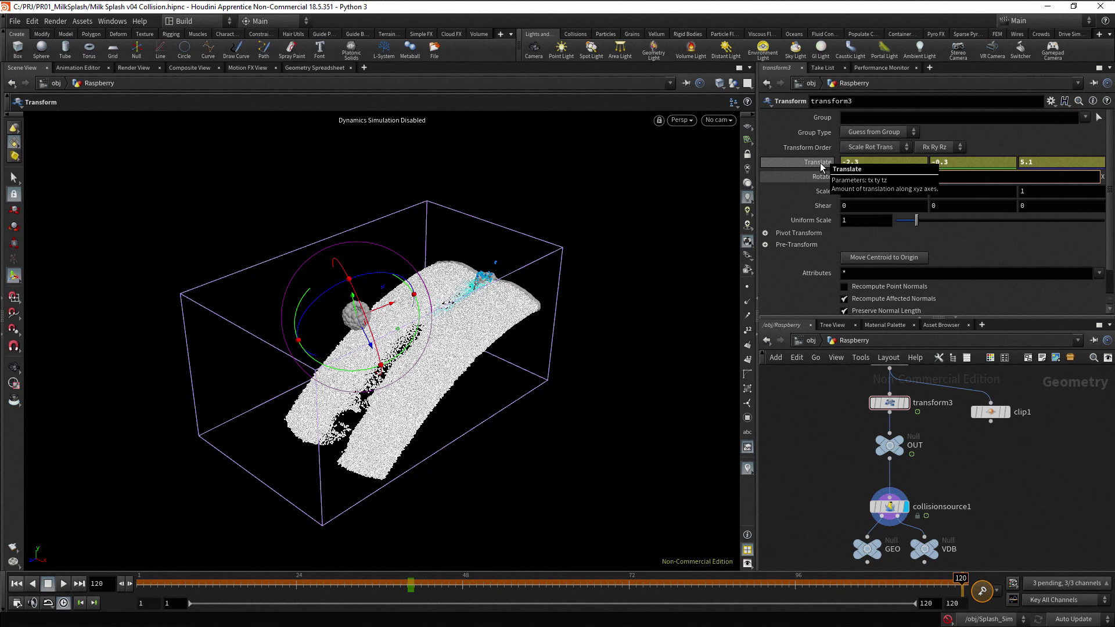
{"action": "left_click", "coordinate": [820, 163], "text": "alt"}
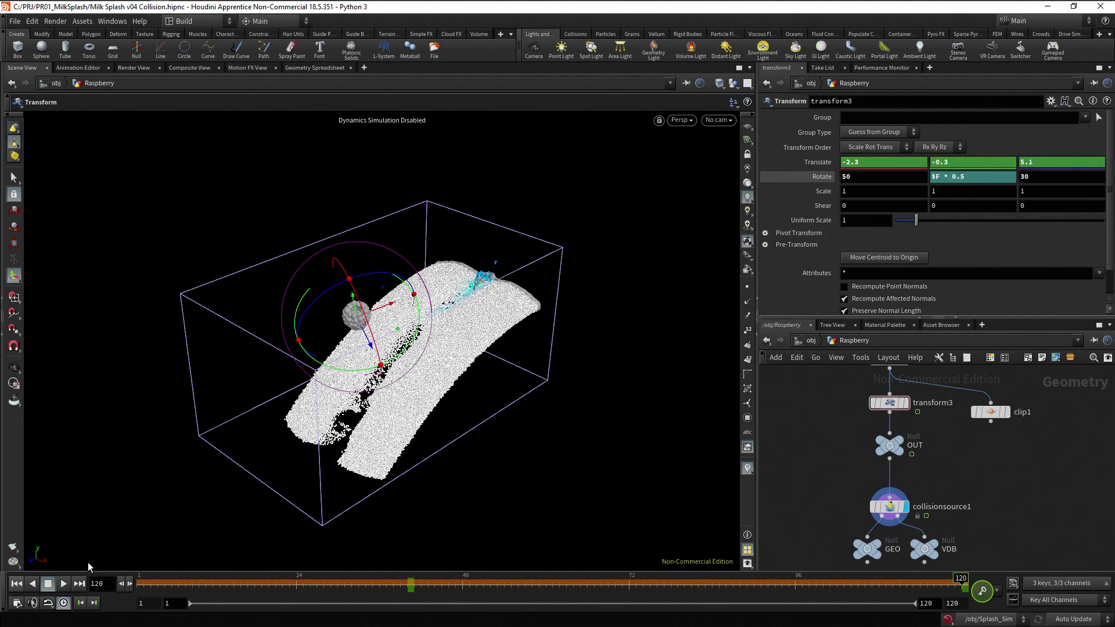
- Play the raspberry animation from the start, stop at frame 1, and bring up its animation curves
{"action": "left_click", "coordinate": [16, 584]}
{"action": "left_click", "coordinate": [63, 584]}
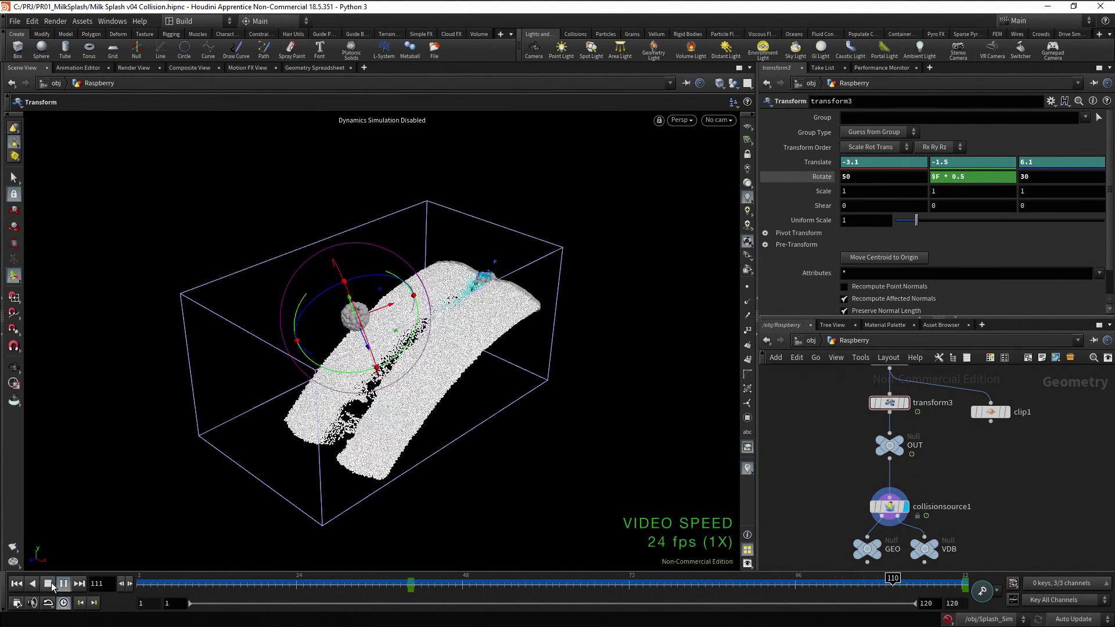
{"action": "left_click", "coordinate": [49, 584]}
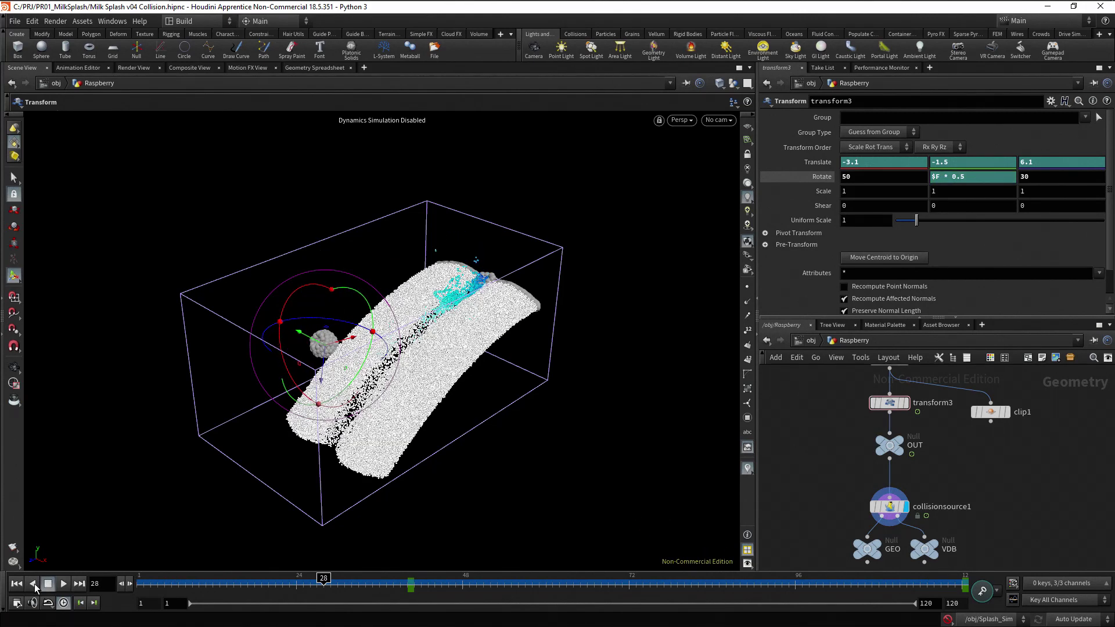
{"action": "left_click", "coordinate": [19, 585]}
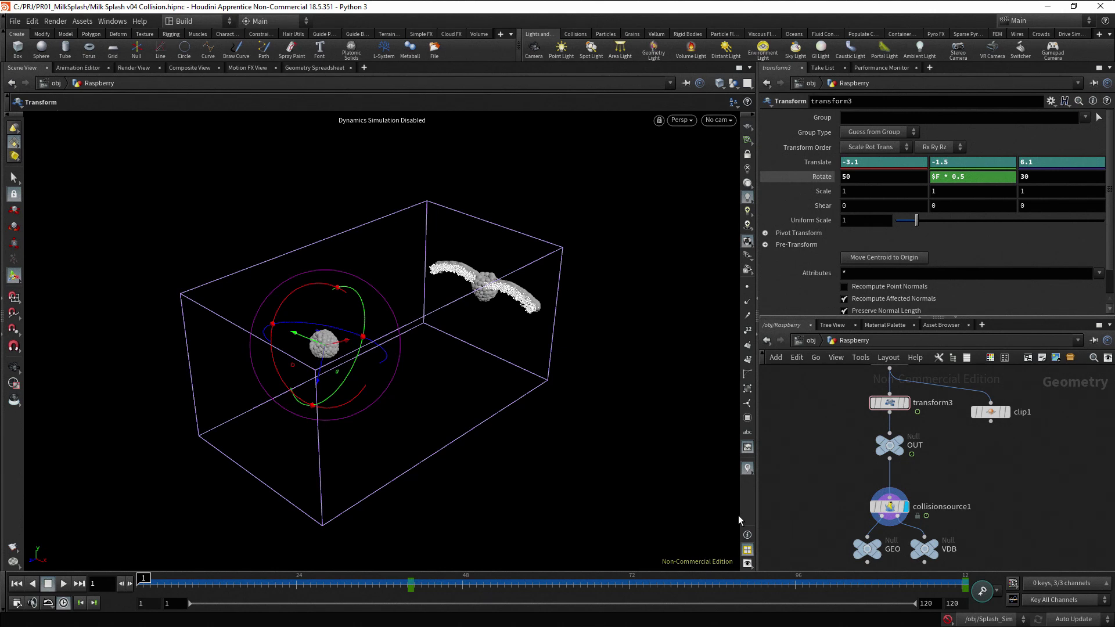
{"action": "left_click", "coordinate": [78, 67]}
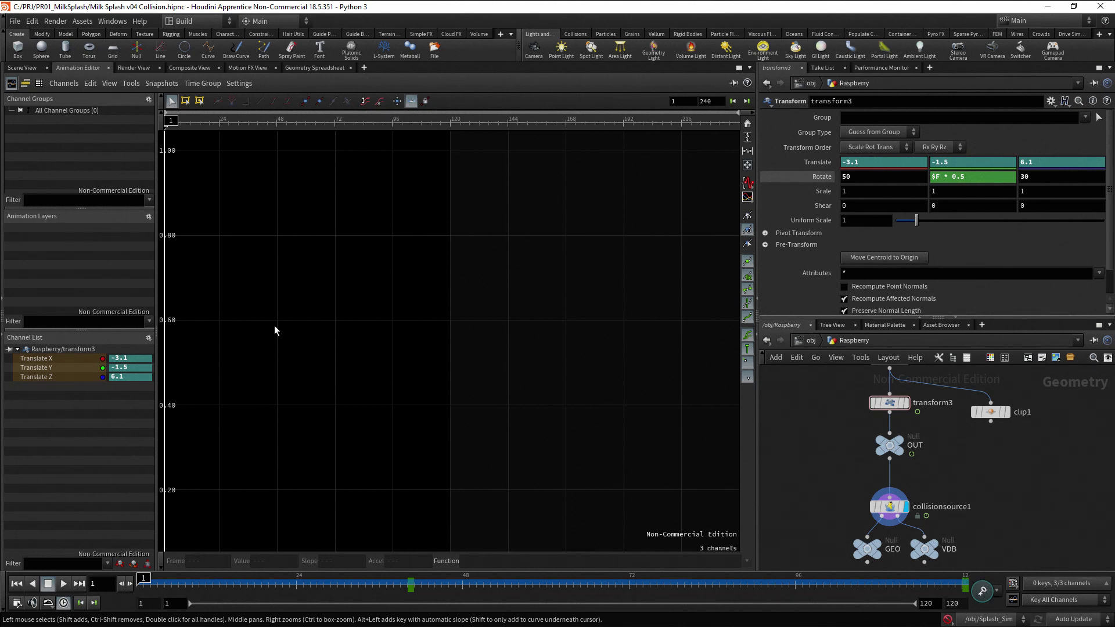
- Give the Translate X, Y and Z curves Slope extrapolation and make all their key segments straight
{"action": "key", "text": "h"}
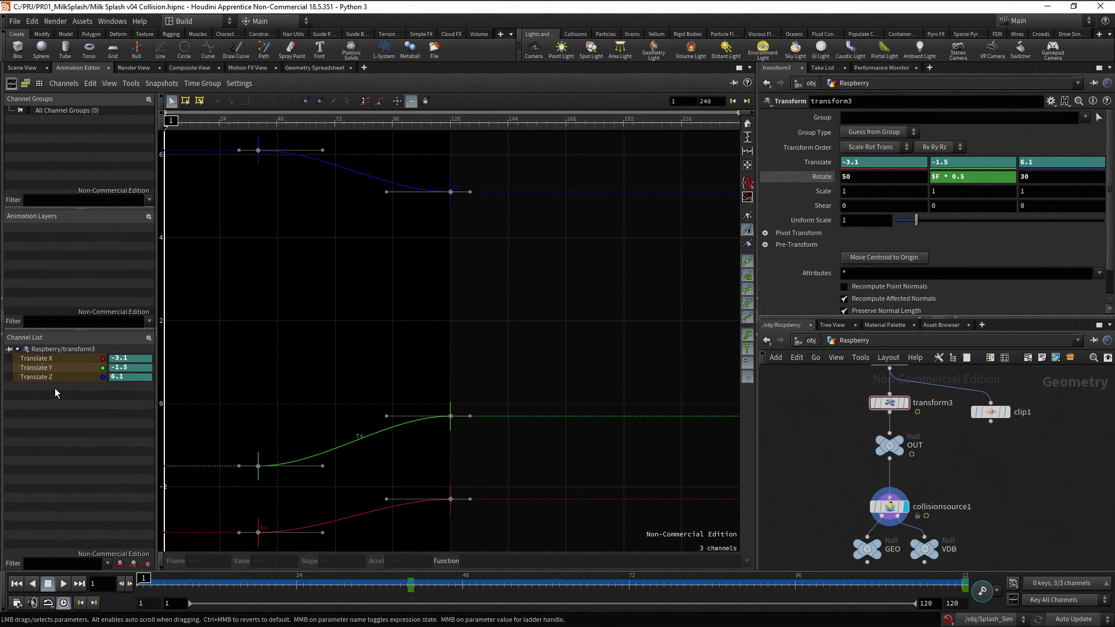
{"action": "left_click", "coordinate": [49, 359]}
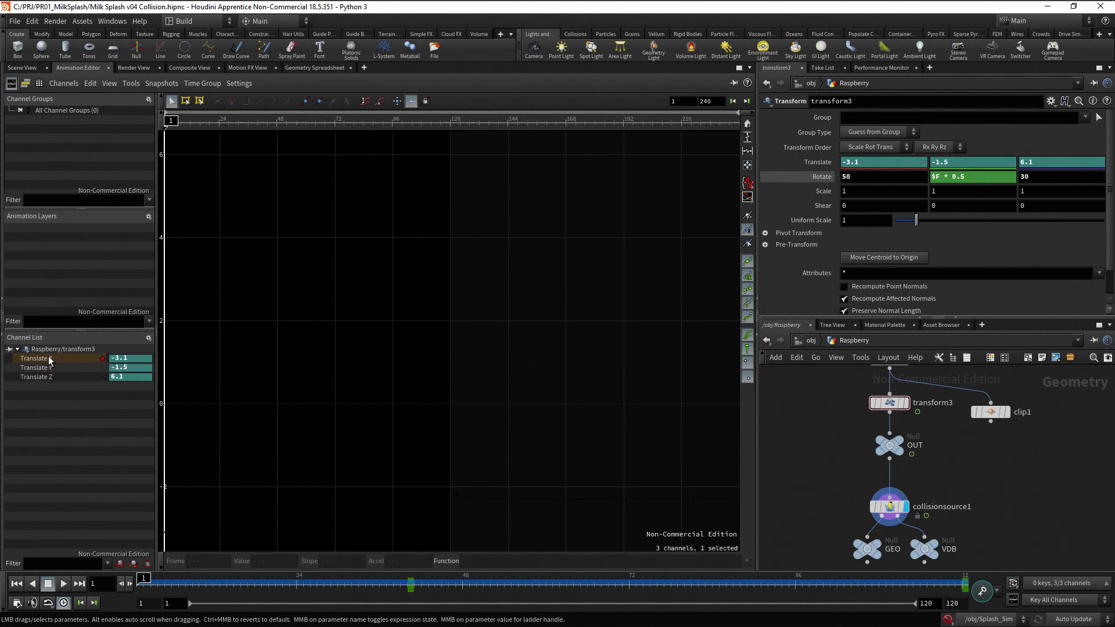
{"action": "left_click", "coordinate": [56, 377], "text": "shift"}
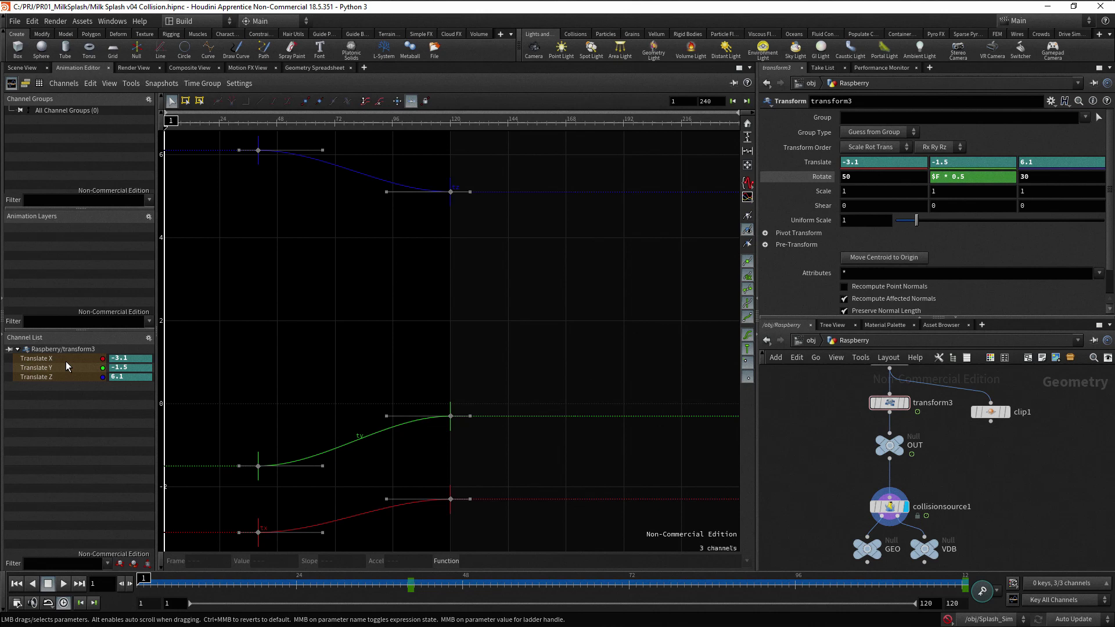
{"action": "right_click", "coordinate": [67, 358]}
{"action": "mouse_move", "coordinate": [119, 377]}
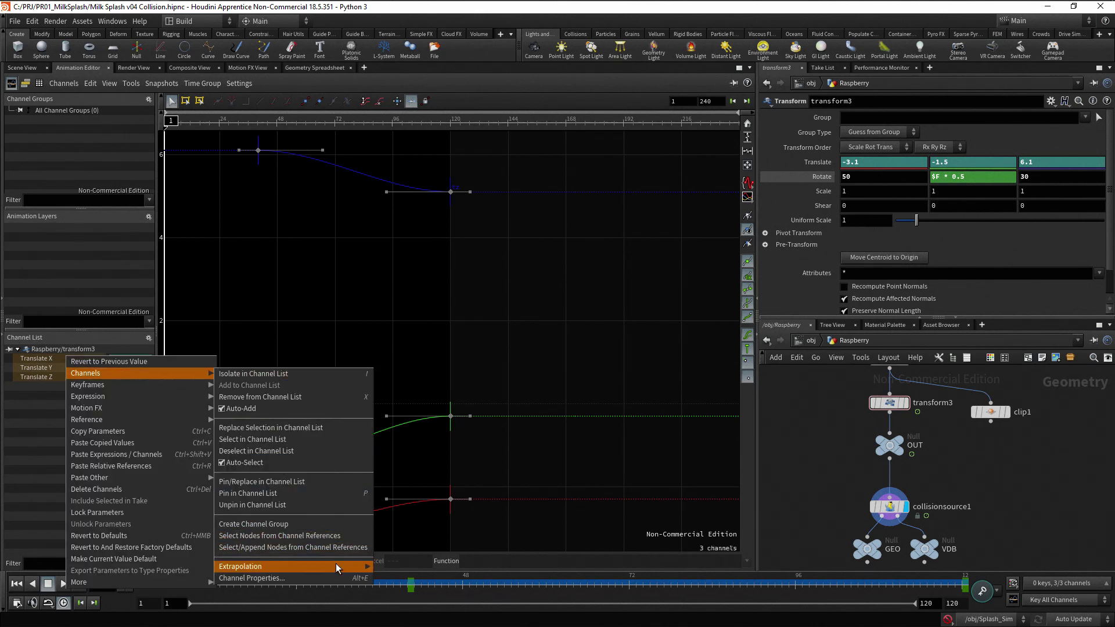
{"action": "mouse_move", "coordinate": [347, 567]}
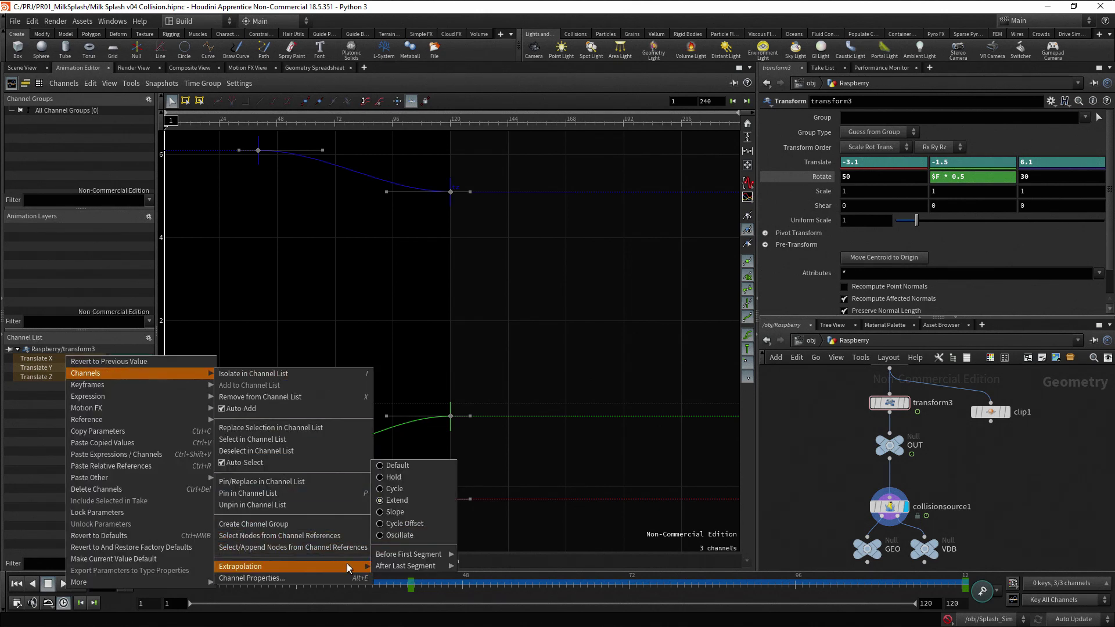
{"action": "left_click", "coordinate": [408, 517]}
{"action": "left_click_drag", "start_coordinate": [340, 155], "coordinate": [366, 530]}
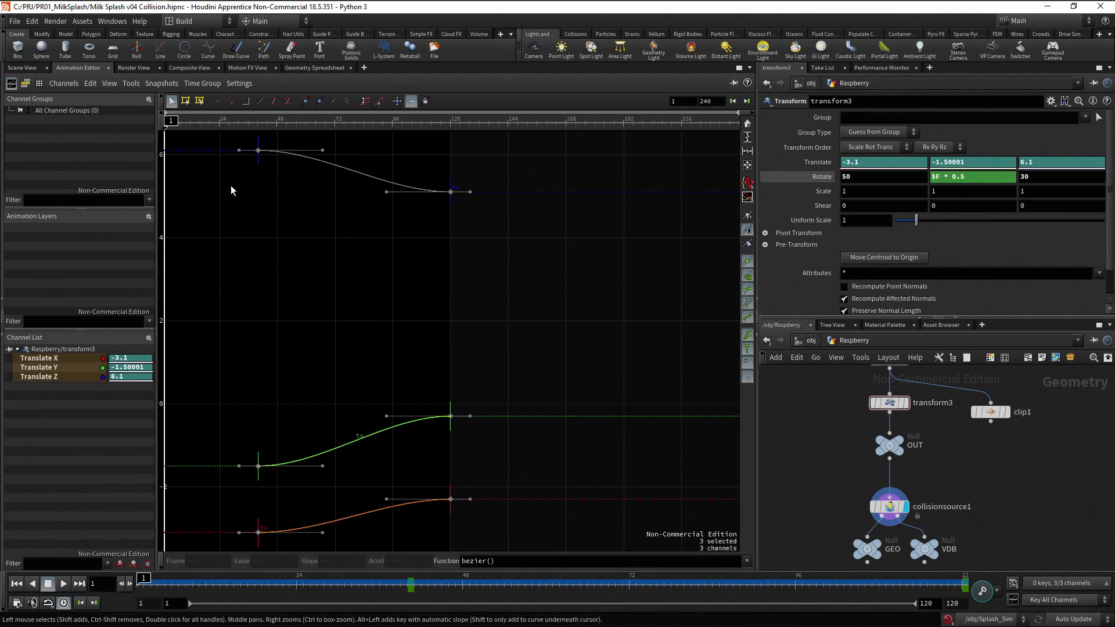
{"action": "left_click", "coordinate": [260, 102]}
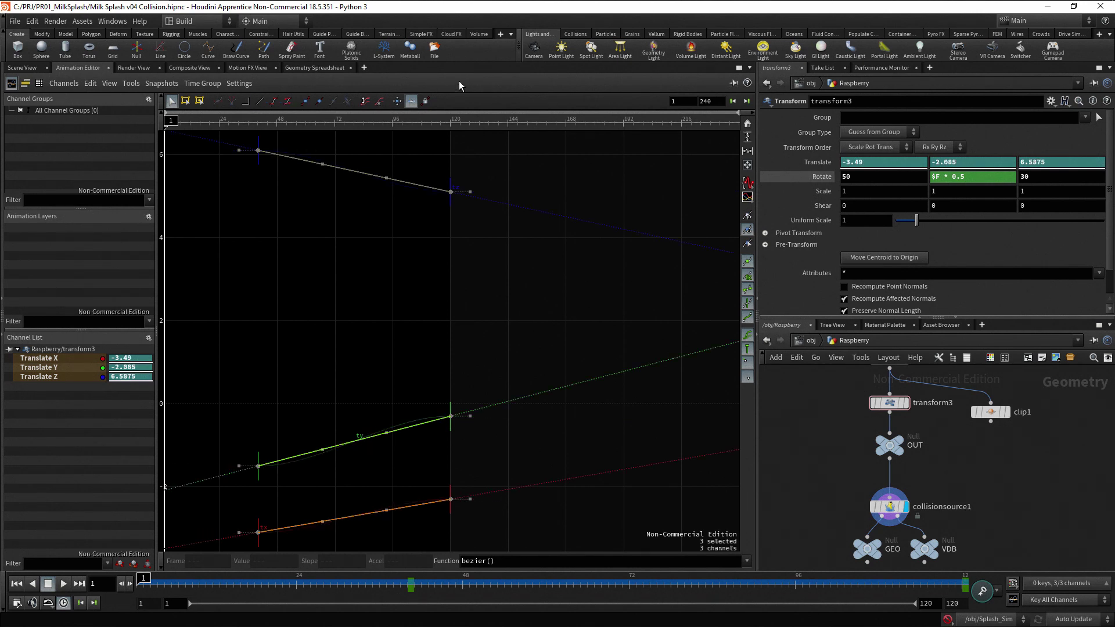
- Play the raspberry's pass in Scene View, go back to frame 1, and hide other objects
{"action": "left_click", "coordinate": [23, 67]}
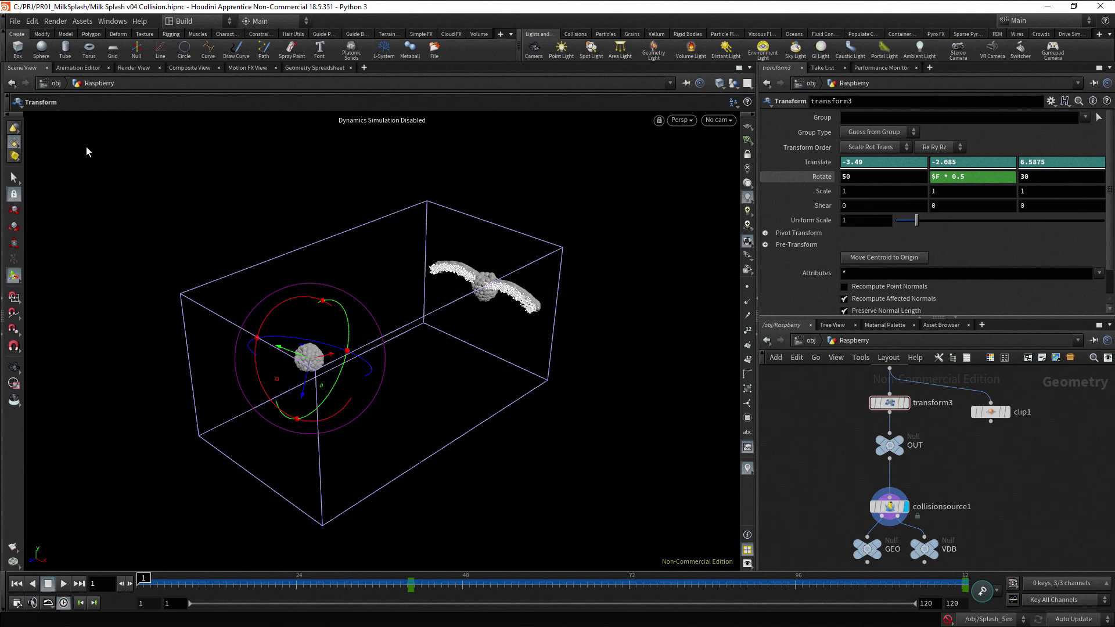
{"action": "left_click", "coordinate": [64, 584]}
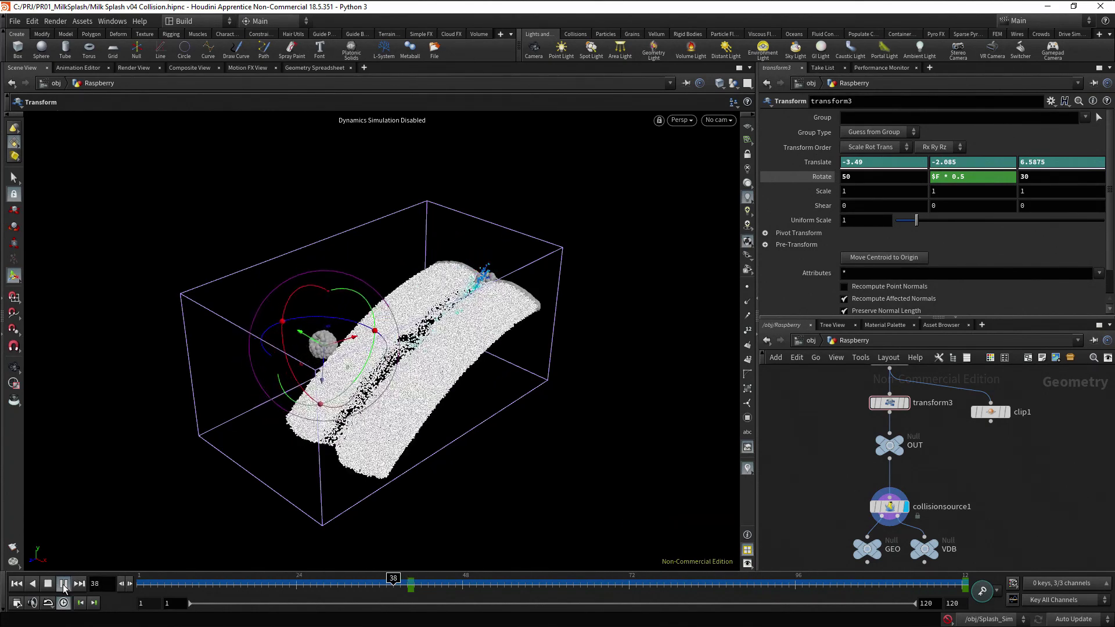
{"action": "left_click", "coordinate": [49, 584]}
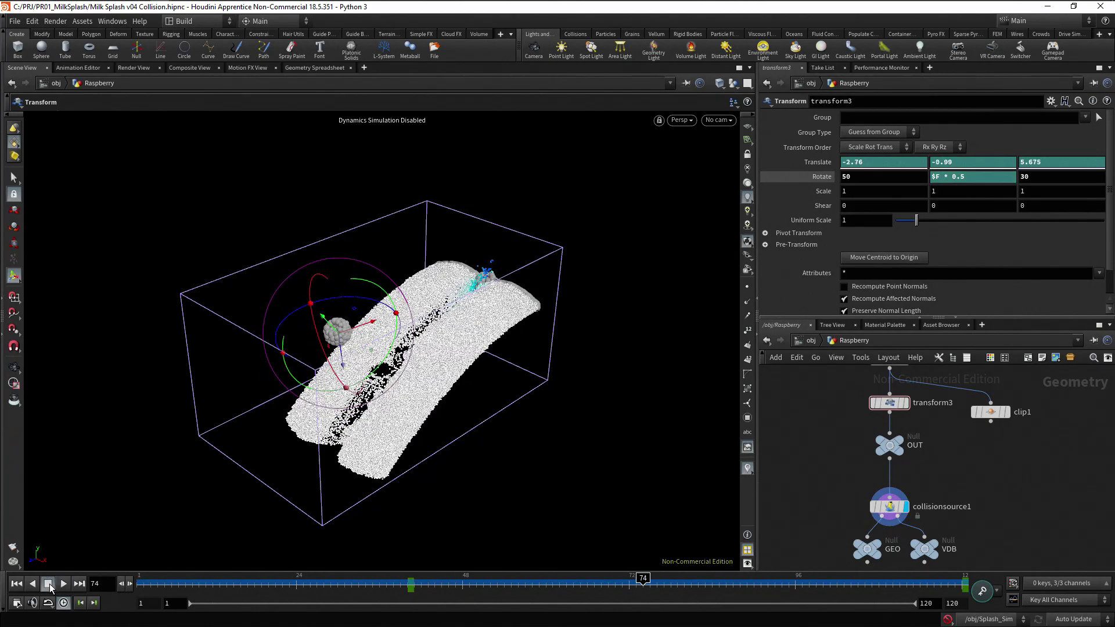
{"action": "left_click", "coordinate": [17, 583]}
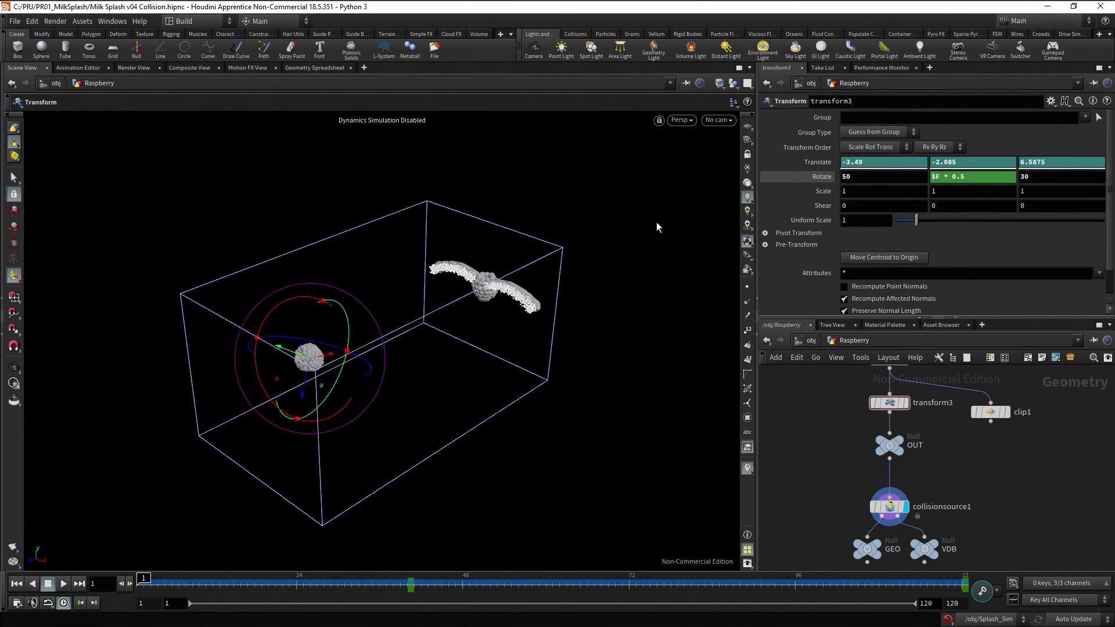
{"action": "left_click", "coordinate": [733, 86]}
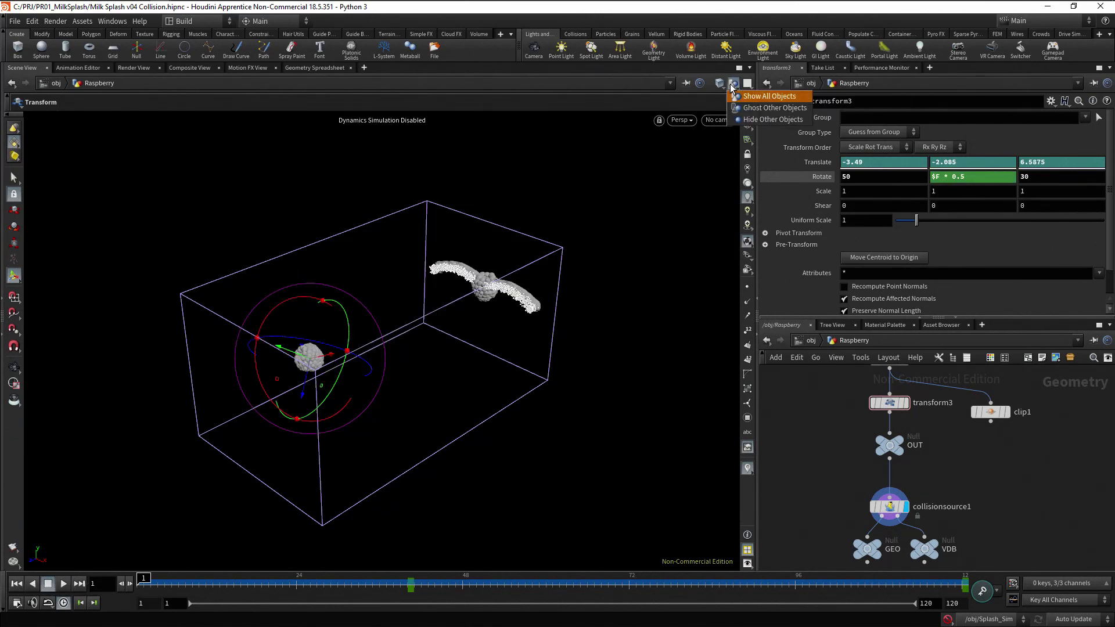
{"action": "left_click", "coordinate": [772, 119]}
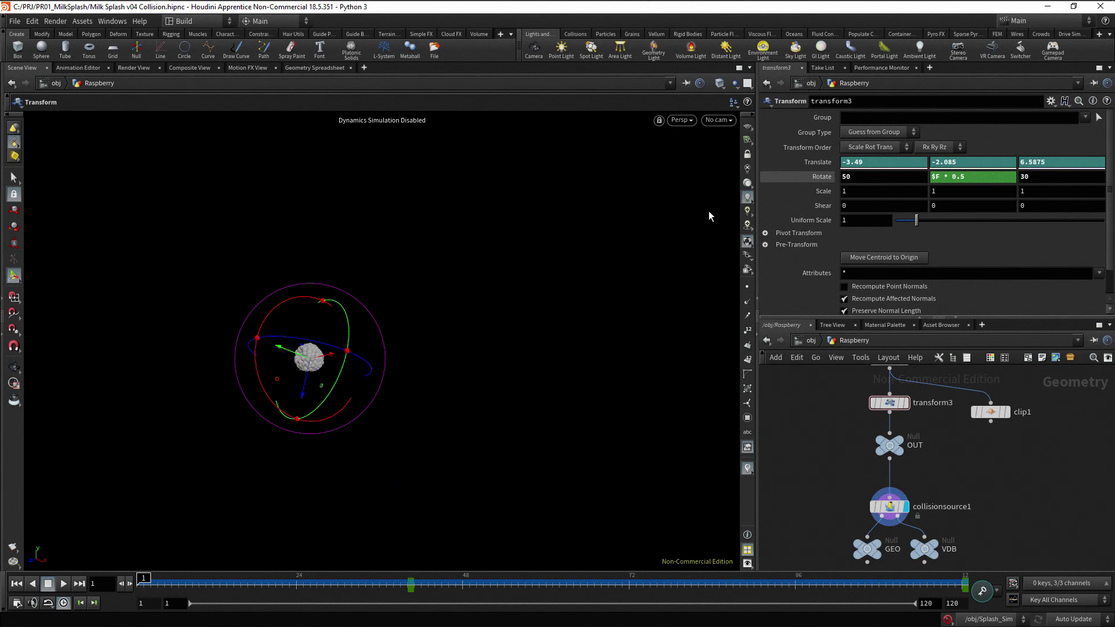
- Enter Splash_Sim, re-enable dynamics simulation, and show the output node's Save to Disk settings for frames 1–120
{"action": "left_click", "coordinate": [810, 340]}
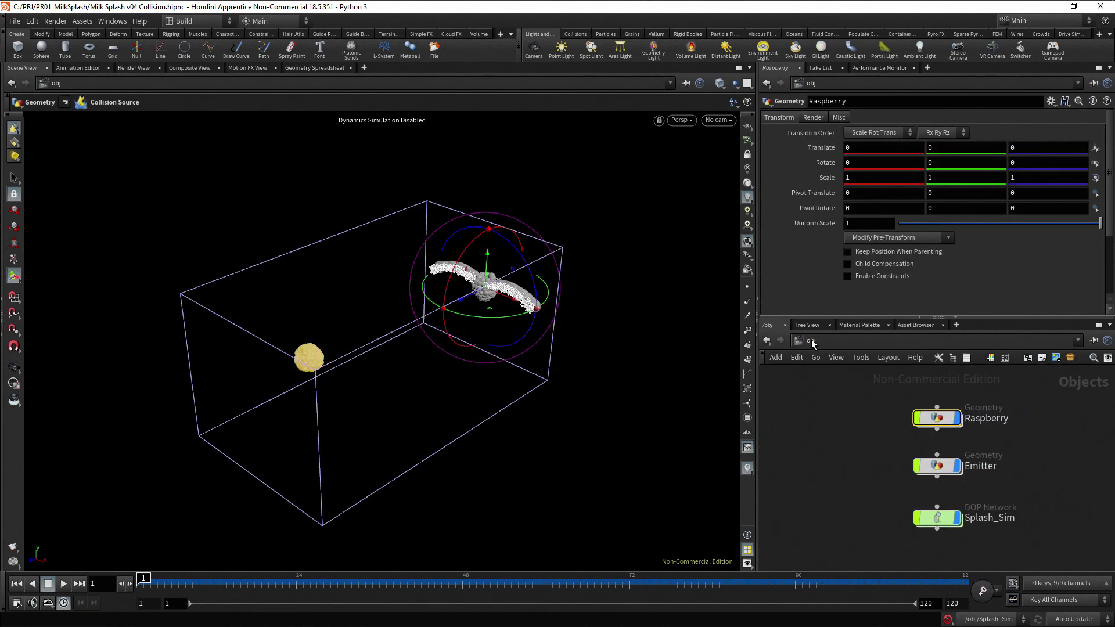
{"action": "double_click", "coordinate": [941, 518]}
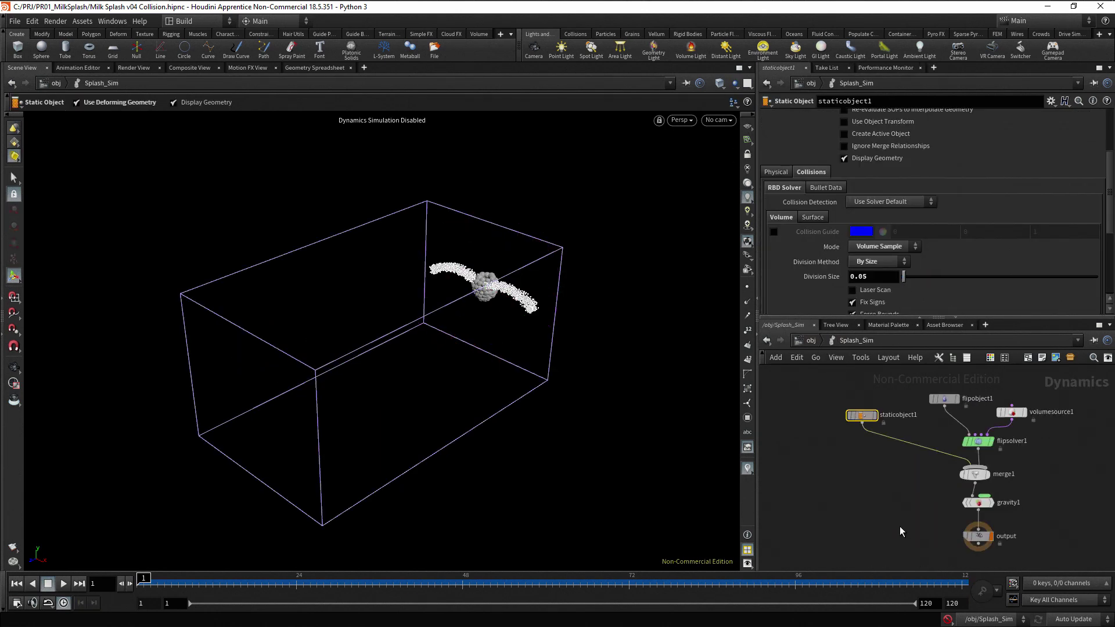
{"action": "left_click", "coordinate": [900, 526]}
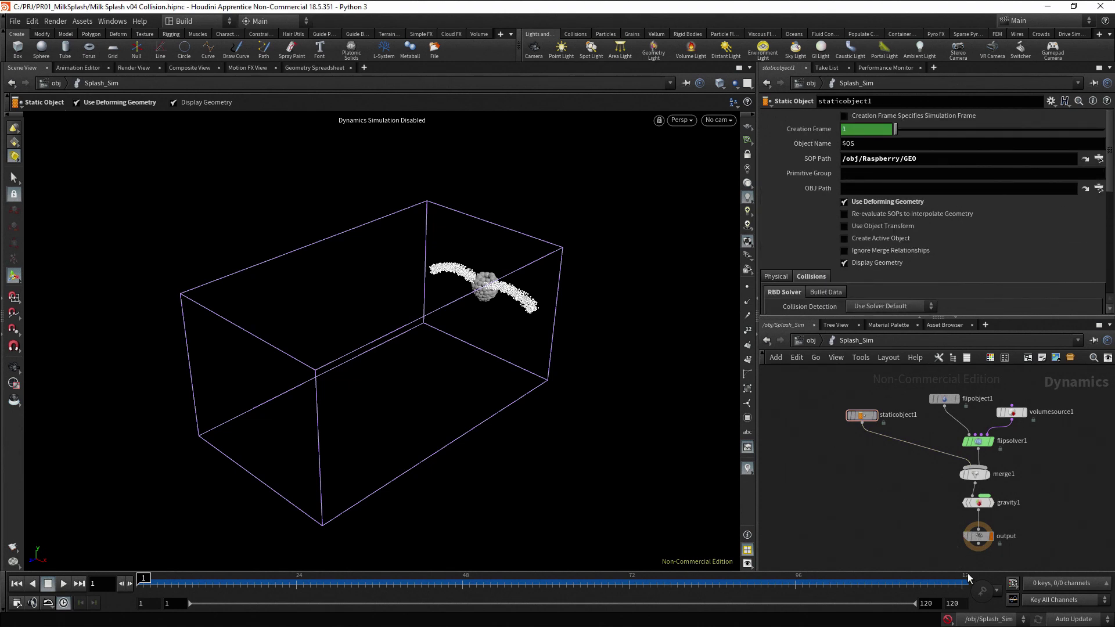
{"action": "left_click", "coordinate": [949, 620]}
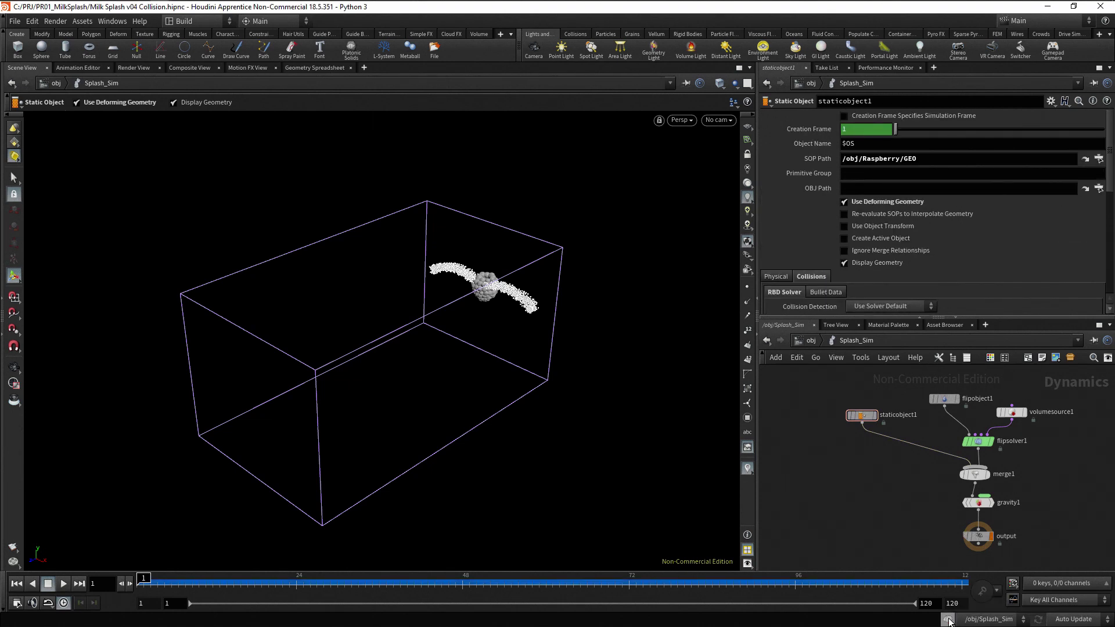
{"action": "left_click", "coordinate": [978, 536]}
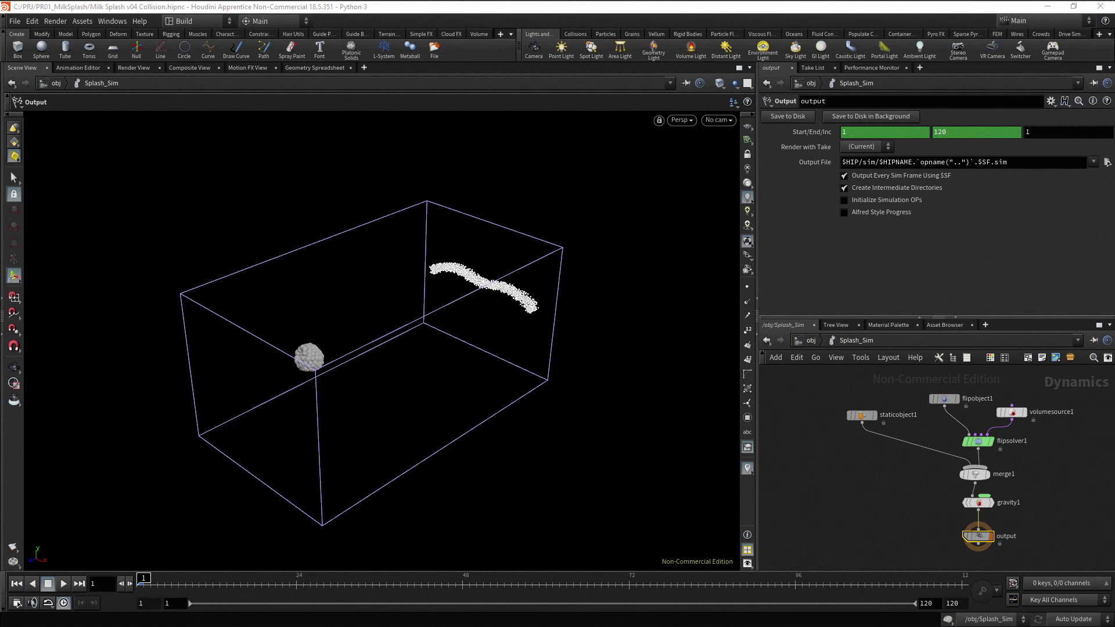
{"action": "key", "text": "Escape"}
{"action": "scroll", "coordinate": [417, 332], "scroll_direction": "up", "scroll_amount": 5}
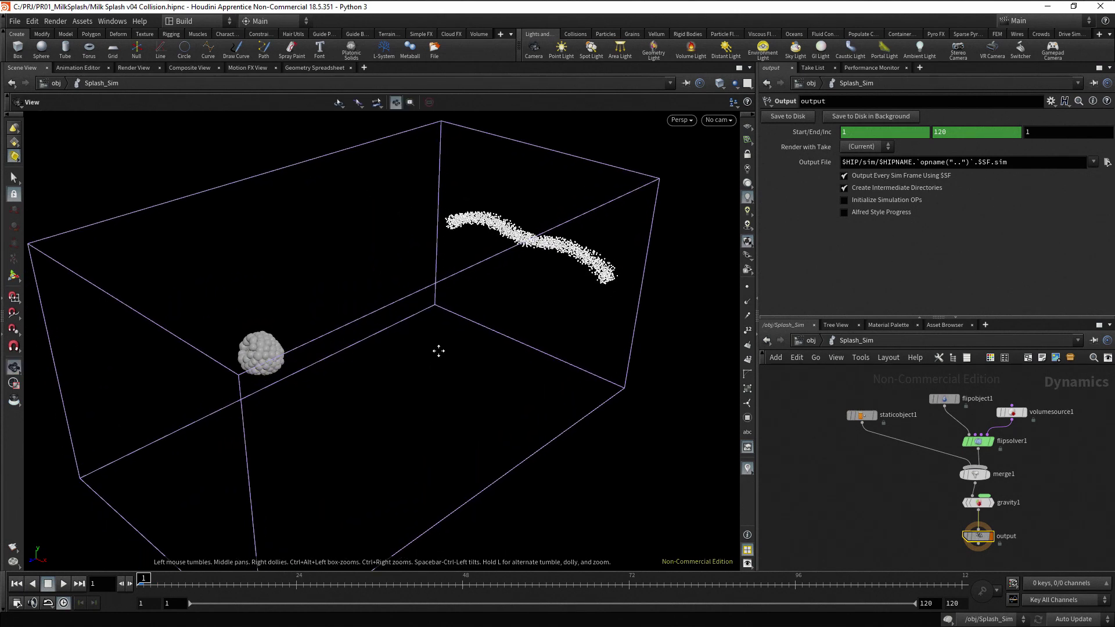
{"action": "mouse_move", "coordinate": [438, 350]}
{"action": "left_mouse_down"}
{"action": "mouse_move", "coordinate": [459, 355]}
{"action": "mouse_move", "coordinate": [458, 346]}
{"action": "left_mouse_up"}
{"action": "key", "text": "Return"}
{"action": "left_click", "coordinate": [64, 584]}
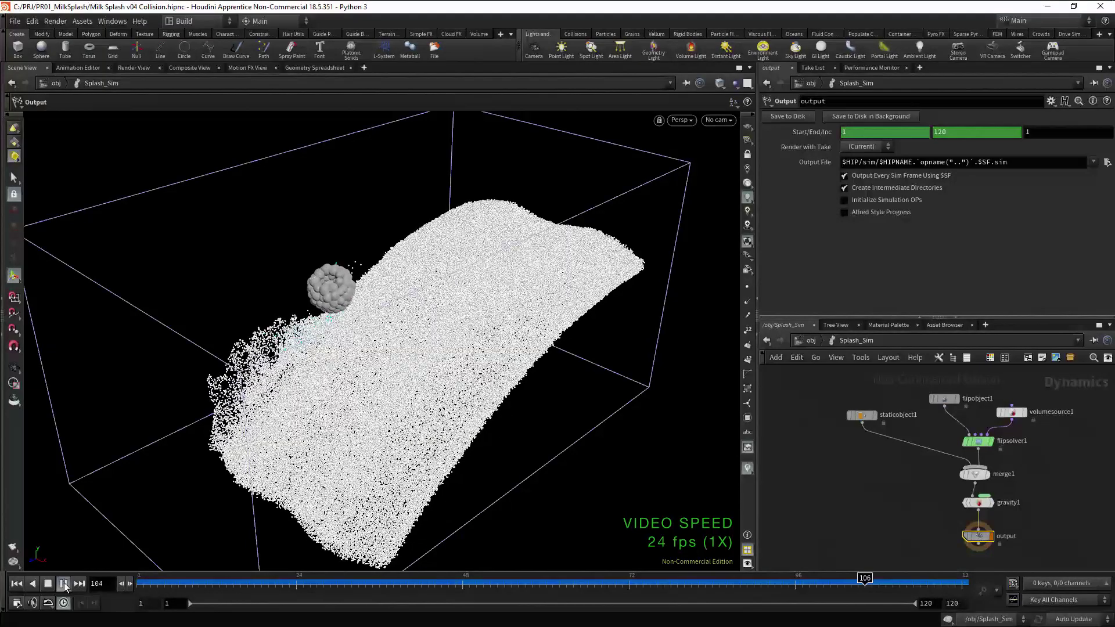
{"action": "left_click", "coordinate": [64, 583]}
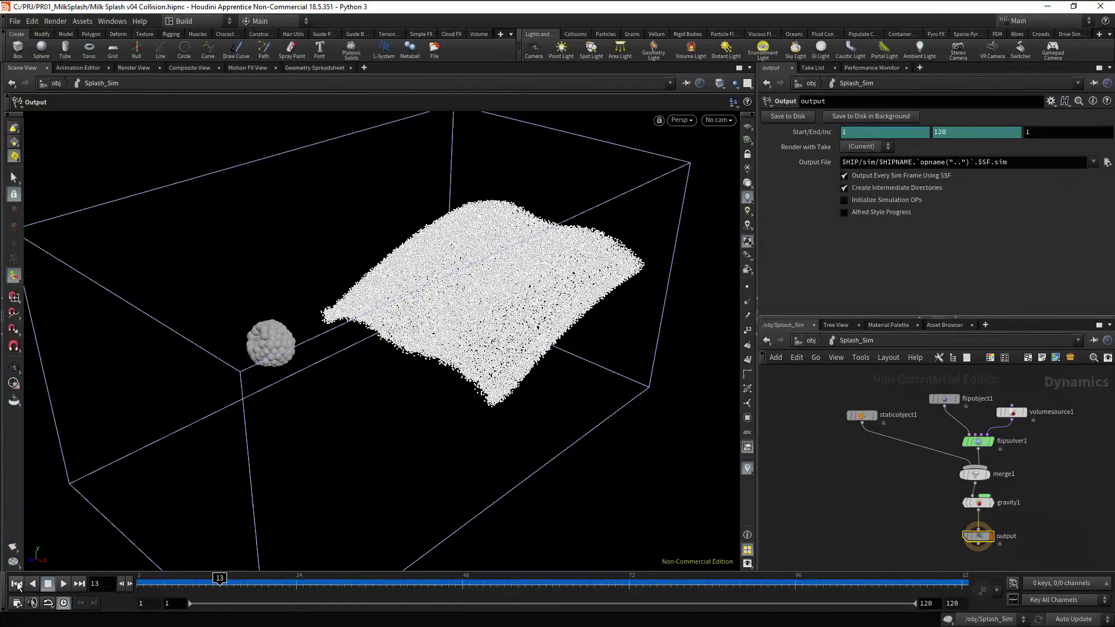
{"action": "key", "text": "ctrl+Up"}
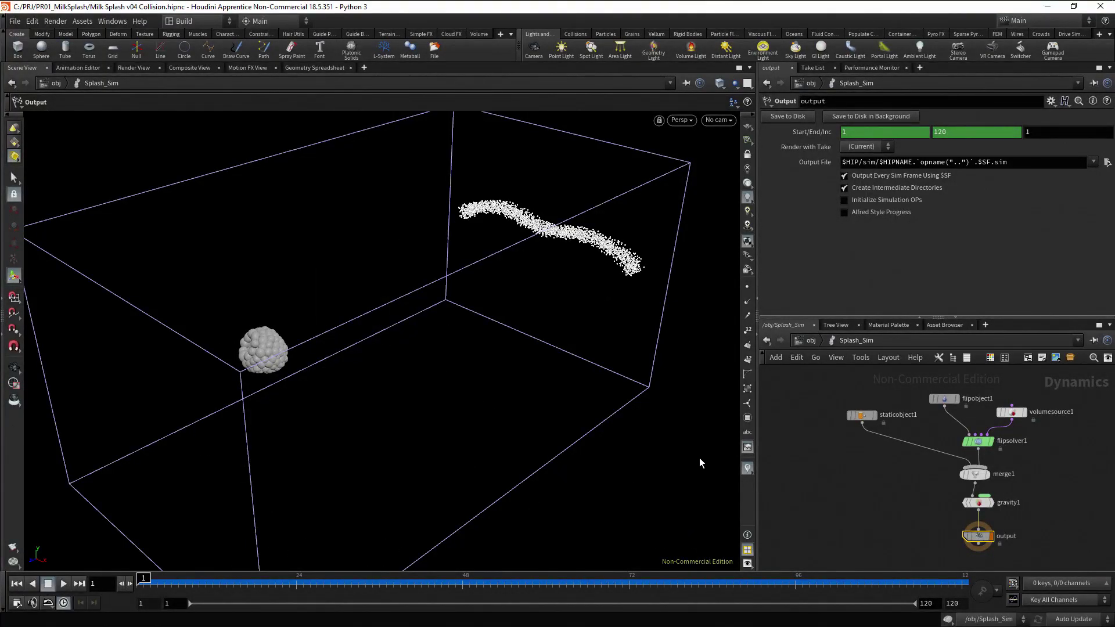
- In the Raspberry network at frame 120, change transform3's Translate Y to -1.3
{"action": "left_click", "coordinate": [813, 341]}
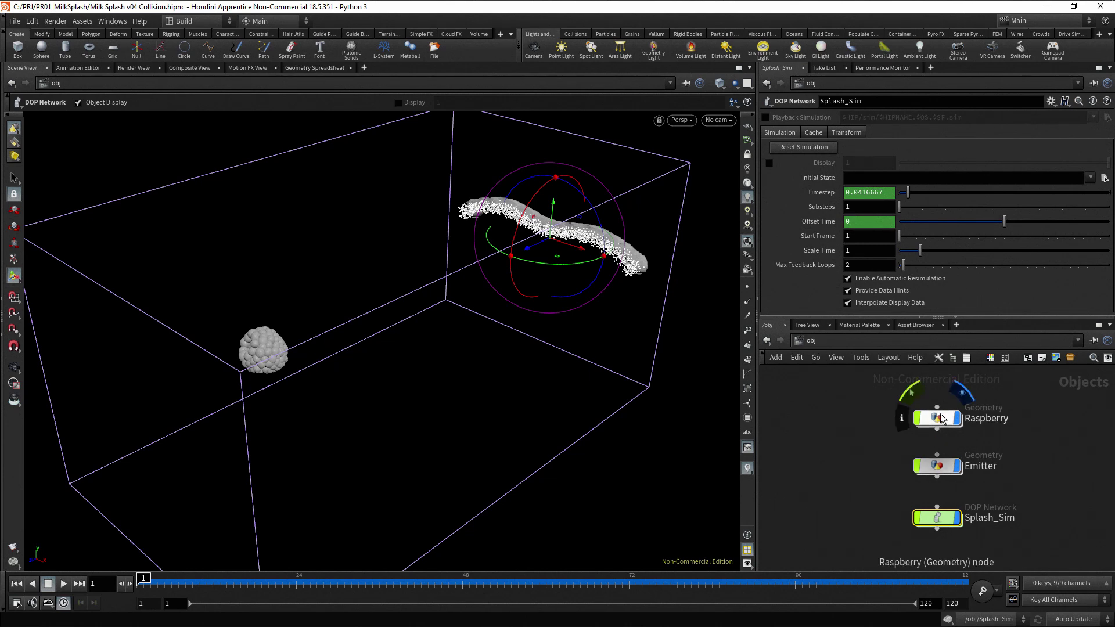
{"action": "double_click", "coordinate": [935, 385]}
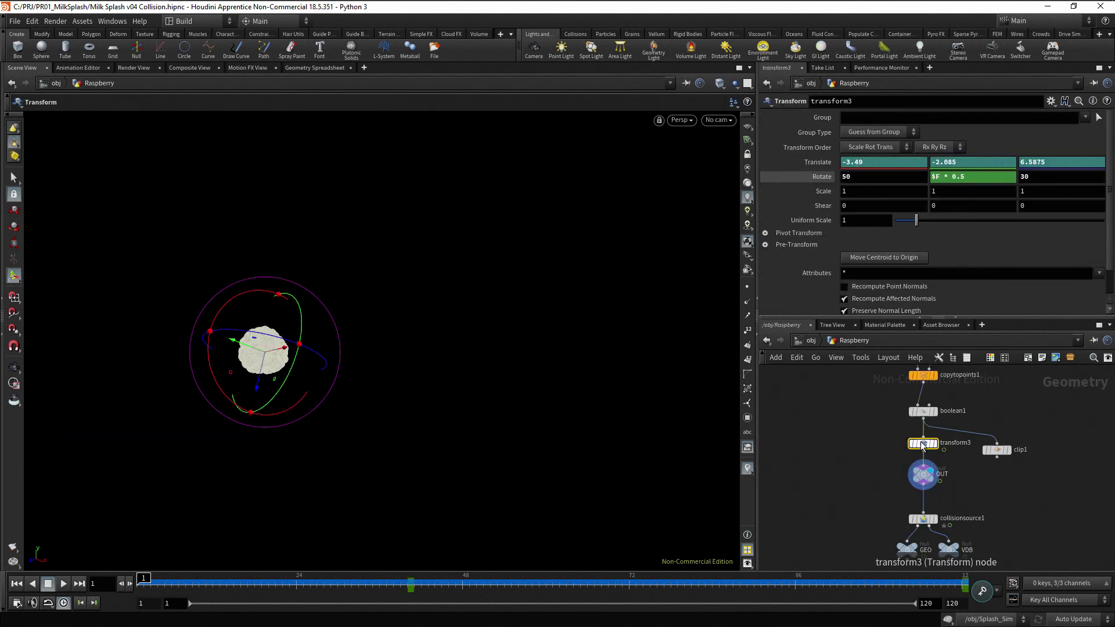
{"action": "left_click", "coordinate": [870, 445]}
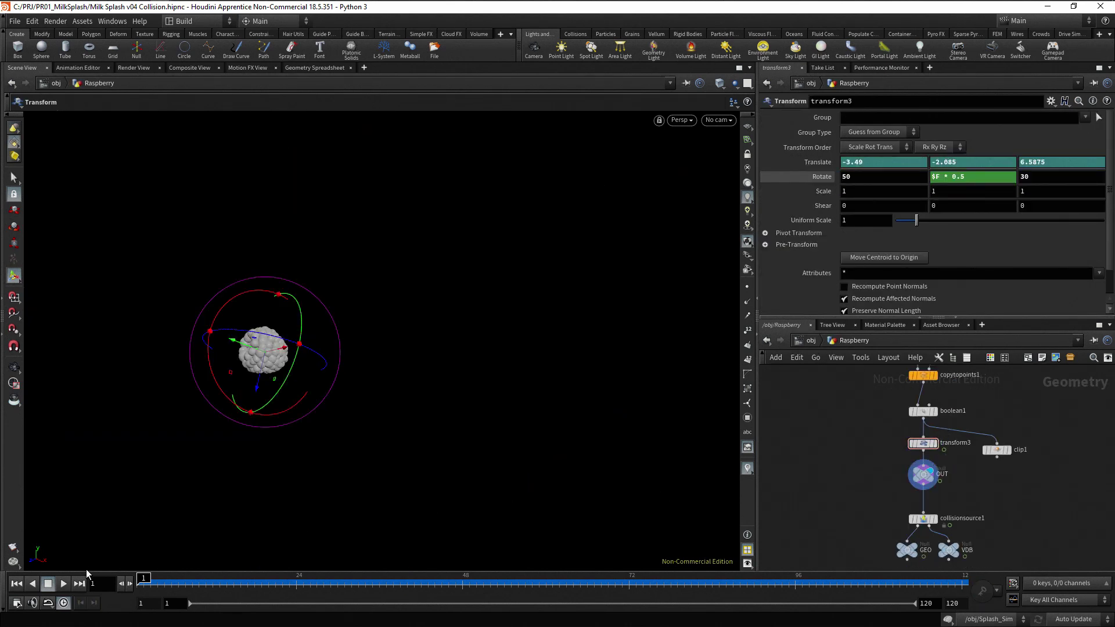
{"action": "left_click", "coordinate": [79, 583]}
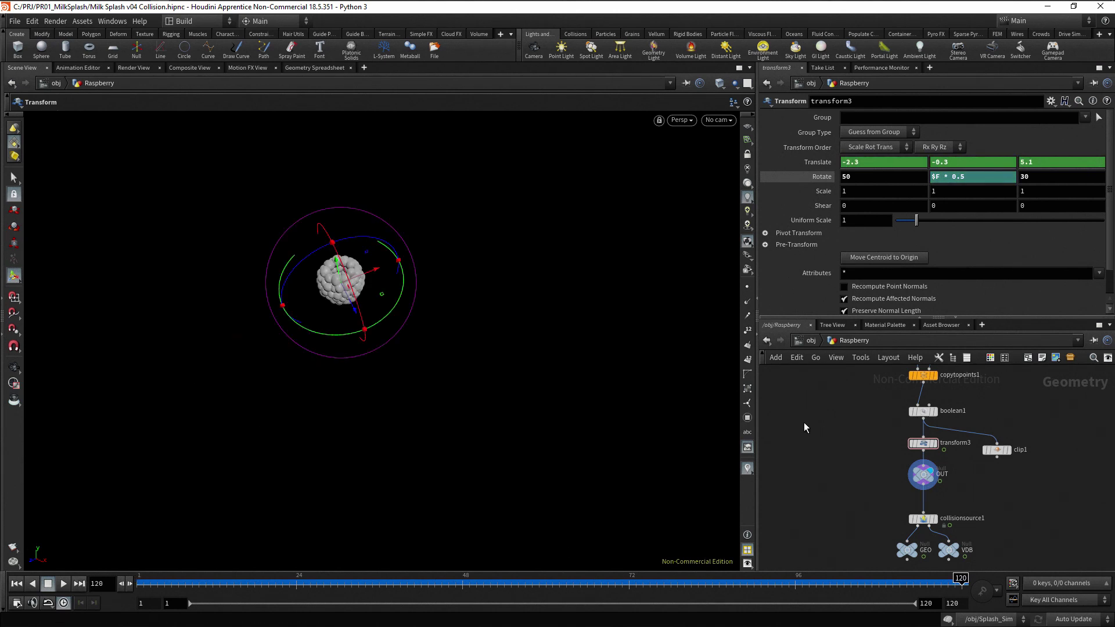
{"action": "left_click", "coordinate": [933, 162]}
{"action": "type", "text": "-"}
{"action": "key", "text": "Return"}
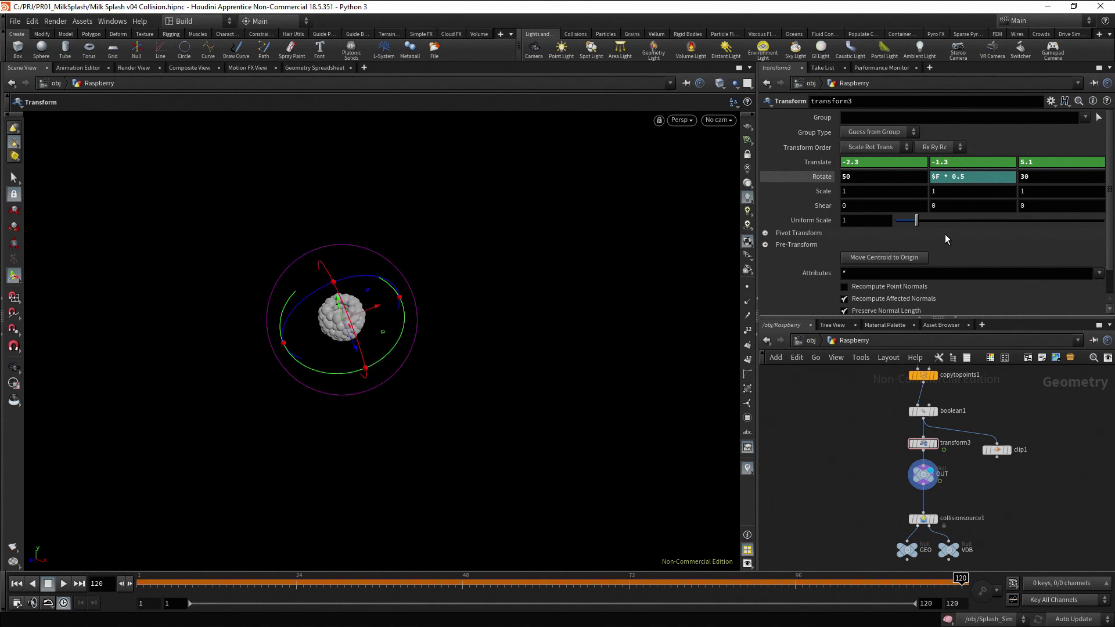
- Make transform3's Translate Y curve straight in the Animation Editor
{"action": "left_click", "coordinate": [86, 68]}
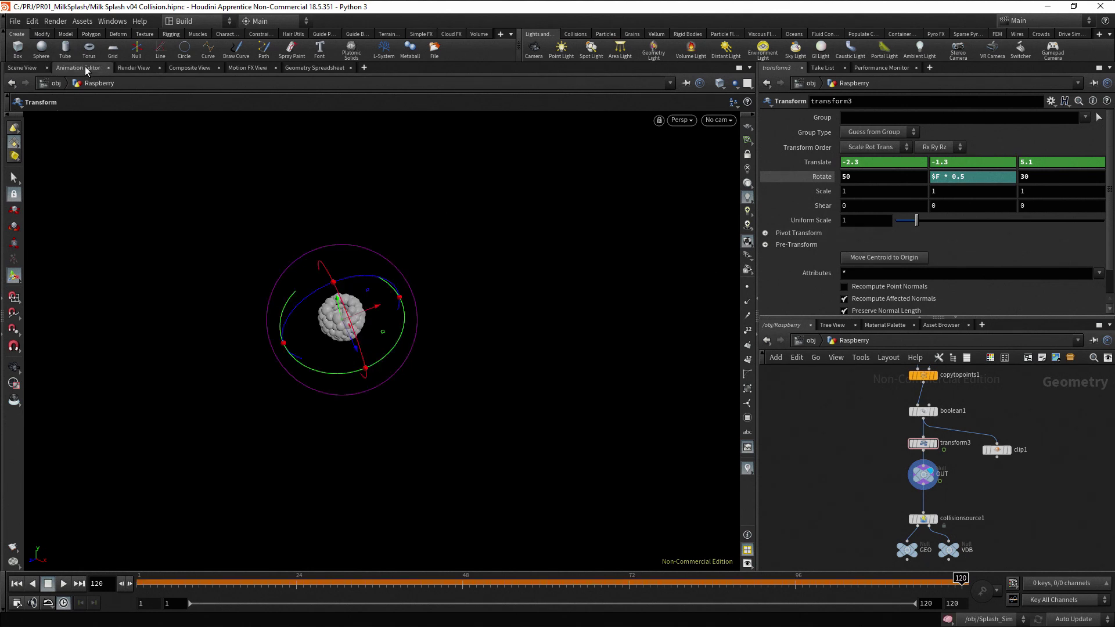
{"action": "left_click", "coordinate": [340, 460]}
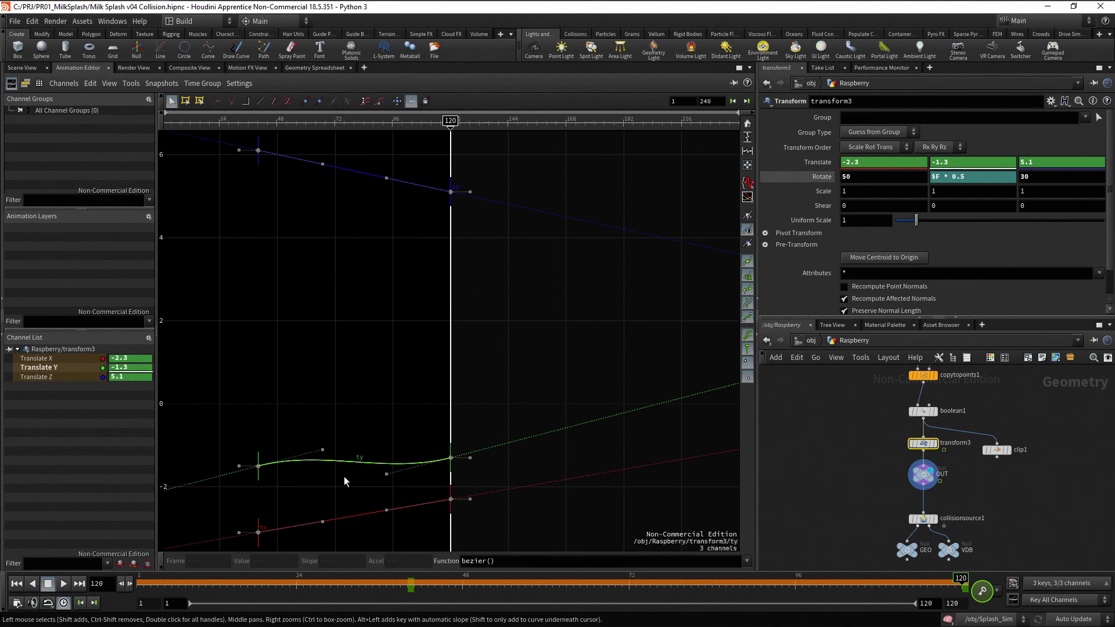
{"action": "left_click", "coordinate": [259, 104]}
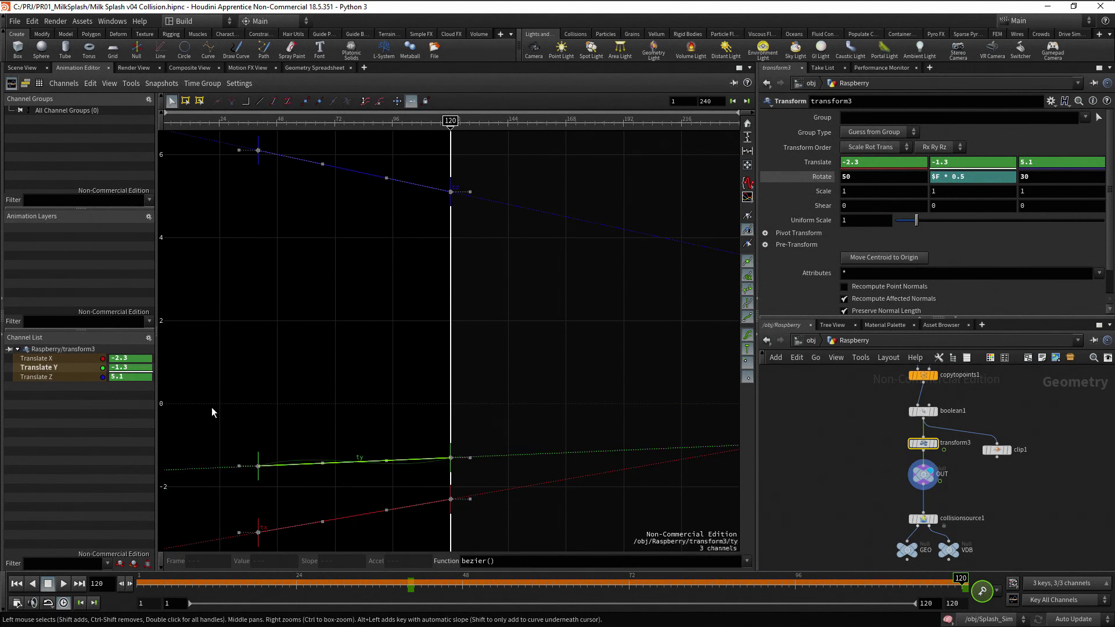
- Isolate the Translate X curve and reshape its frame-40 key tangent to a slope of about 0.29
{"action": "left_click", "coordinate": [49, 358]}
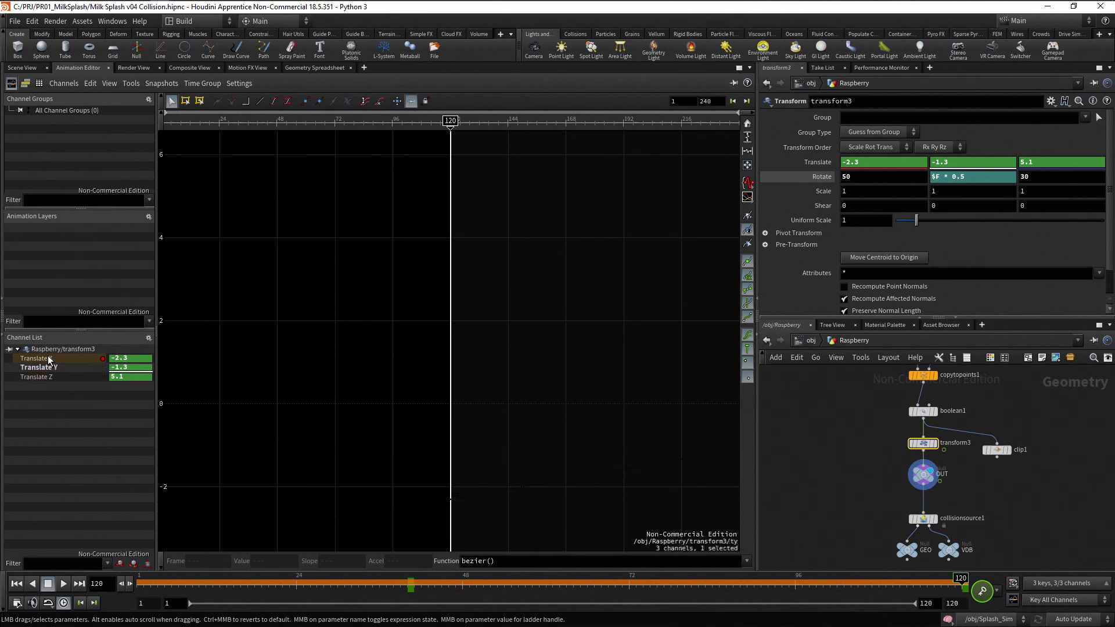
{"action": "key", "text": "h"}
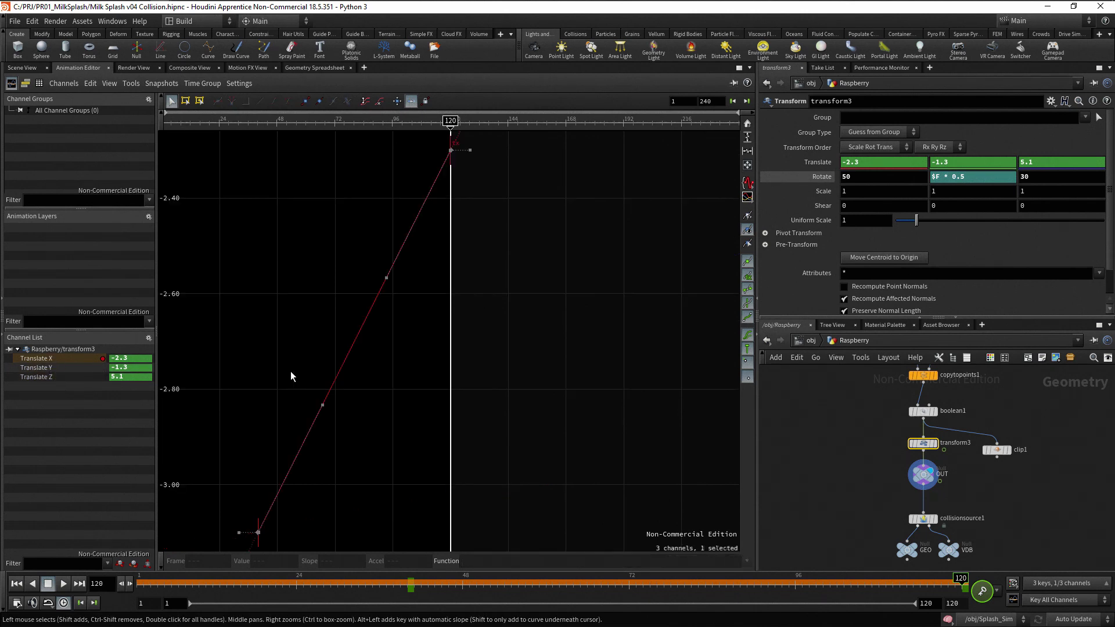
{"action": "left_click", "coordinate": [322, 406]}
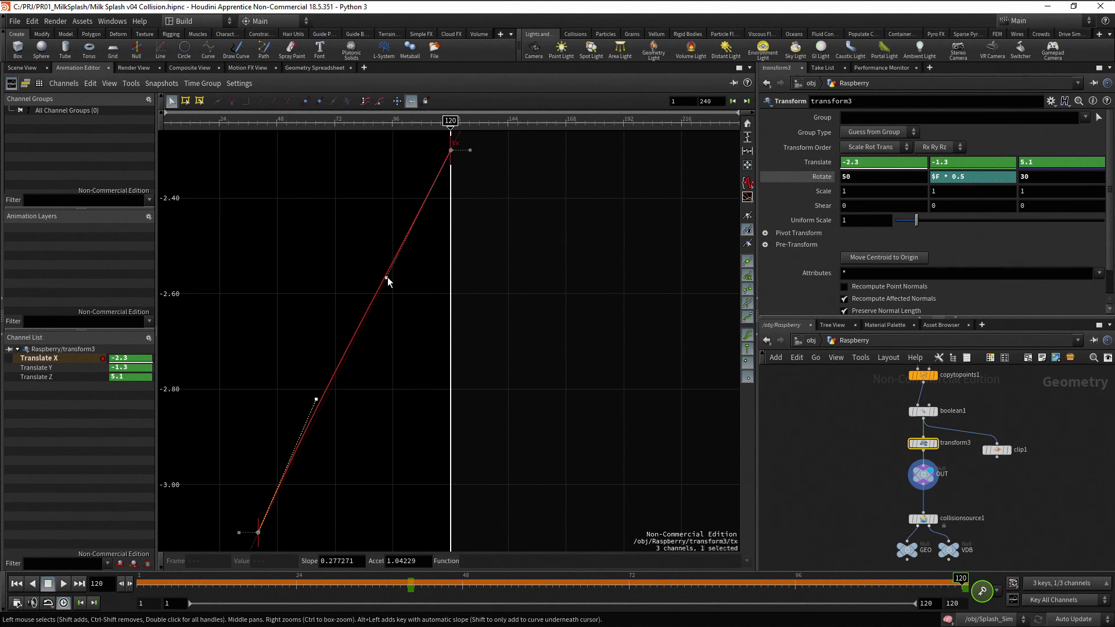
{"action": "left_click_drag", "start_coordinate": [387, 280], "coordinate": [380, 277]}
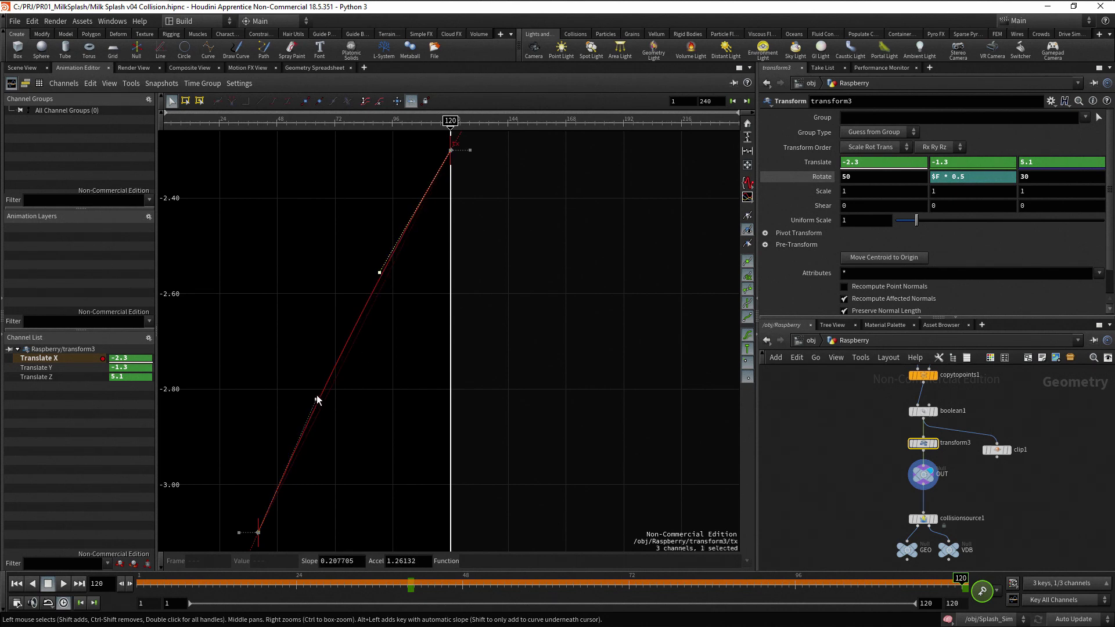
{"action": "left_click_drag", "start_coordinate": [316, 399], "coordinate": [314, 398]}
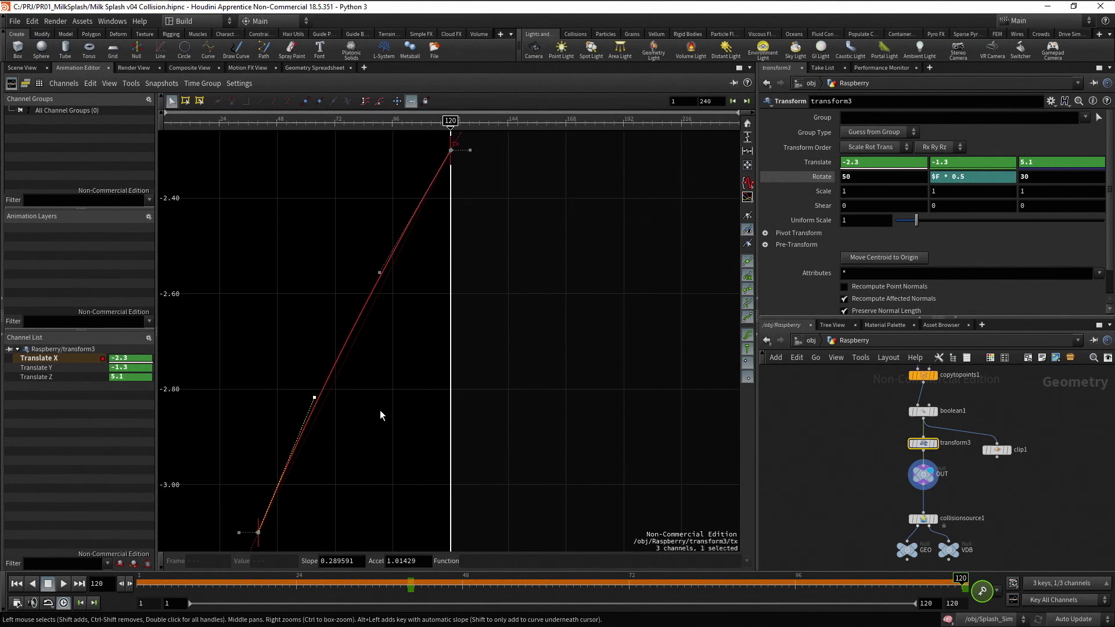
- Return to frame 1 in Scene View and enter the Splash_Sim network from /obj
{"action": "left_click", "coordinate": [16, 584]}
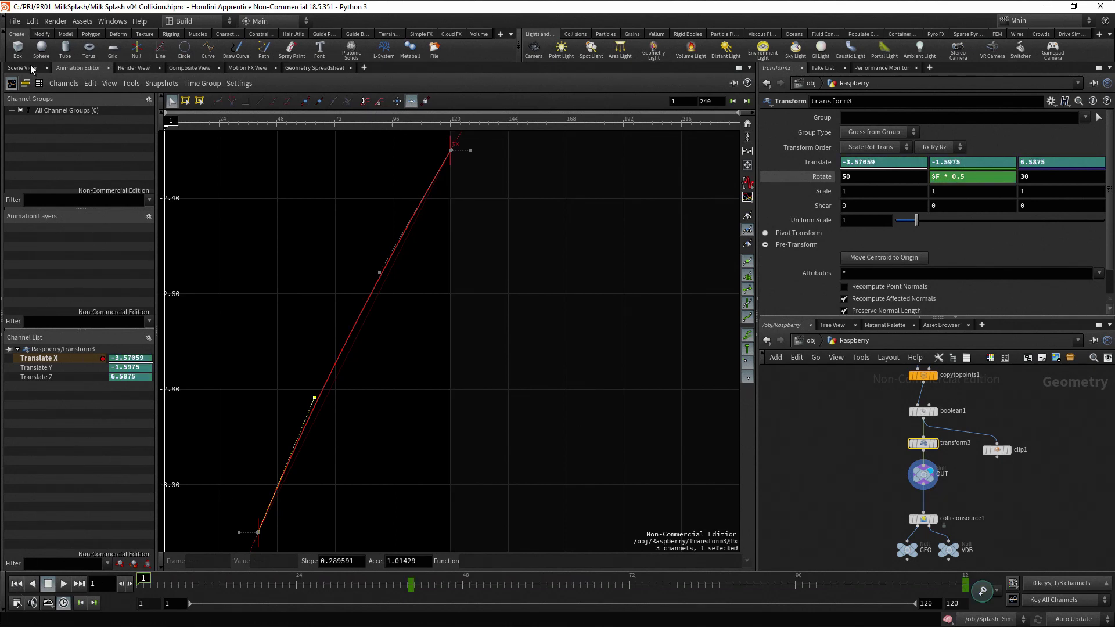
{"action": "left_click", "coordinate": [32, 69]}
{"action": "left_click", "coordinate": [1026, 496]}
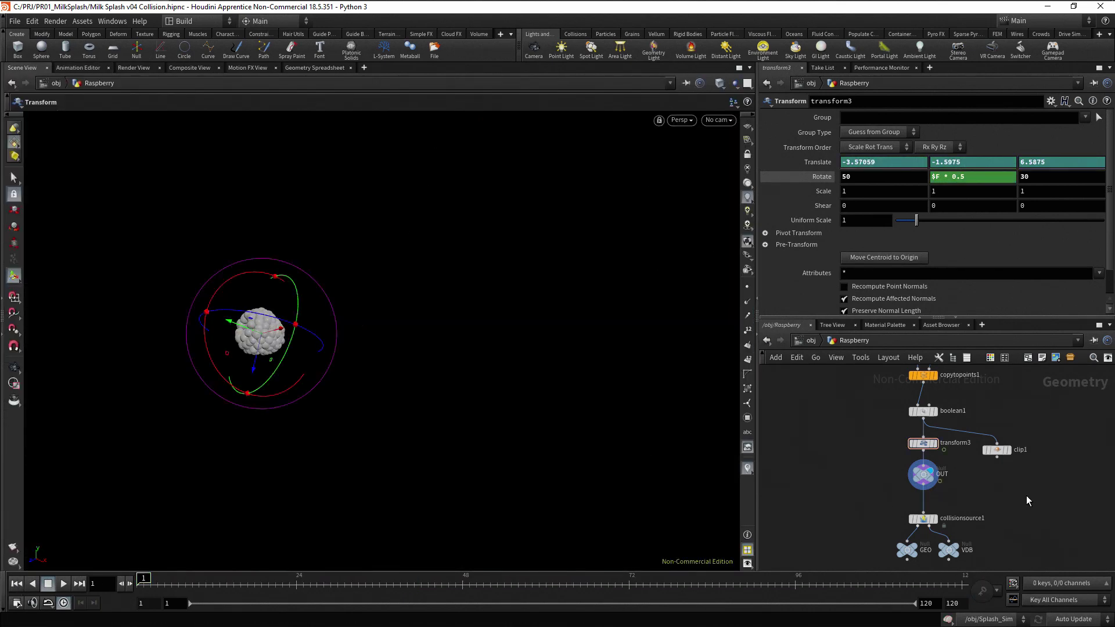
{"action": "left_click", "coordinate": [811, 343]}
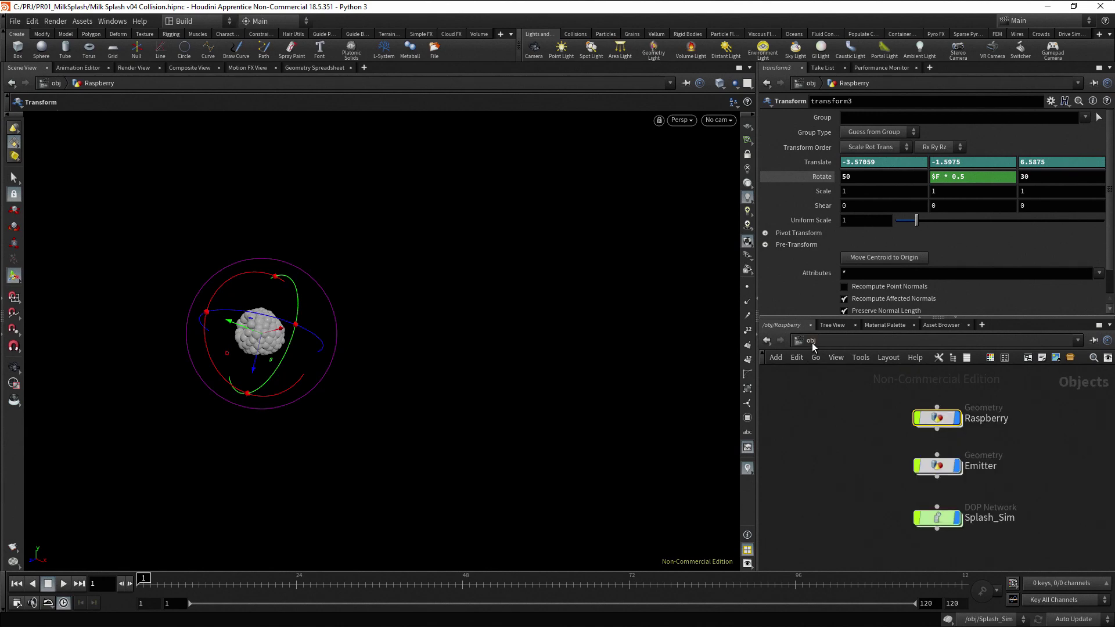
{"action": "double_click", "coordinate": [940, 518]}
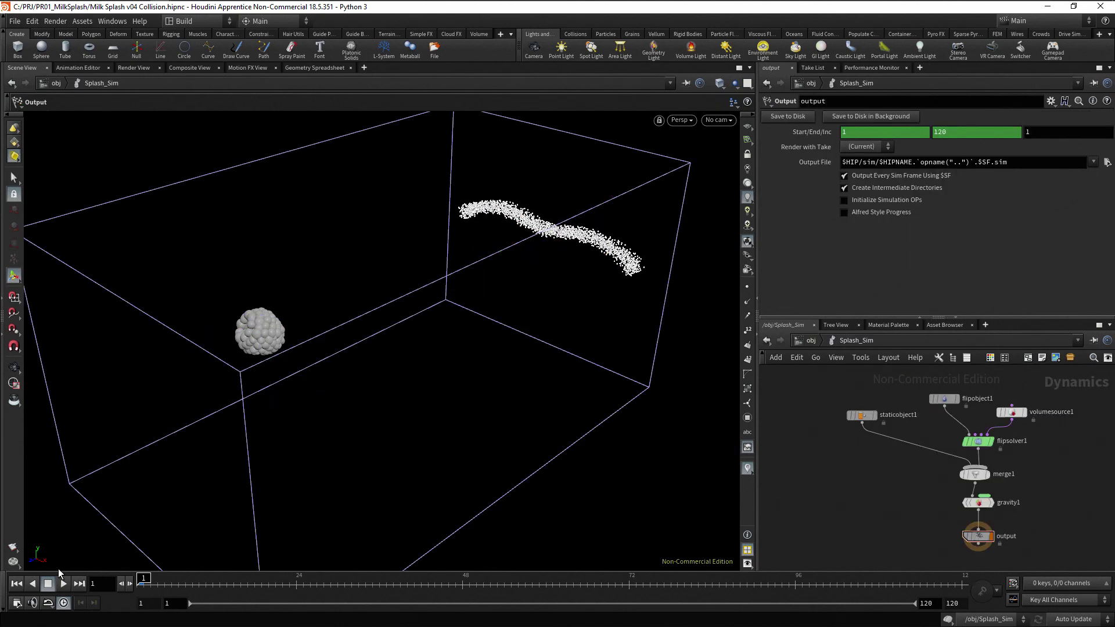
- Play the milk simulation, orbit around the splash at frame 96, then resume playback
{"action": "left_click", "coordinate": [64, 582]}
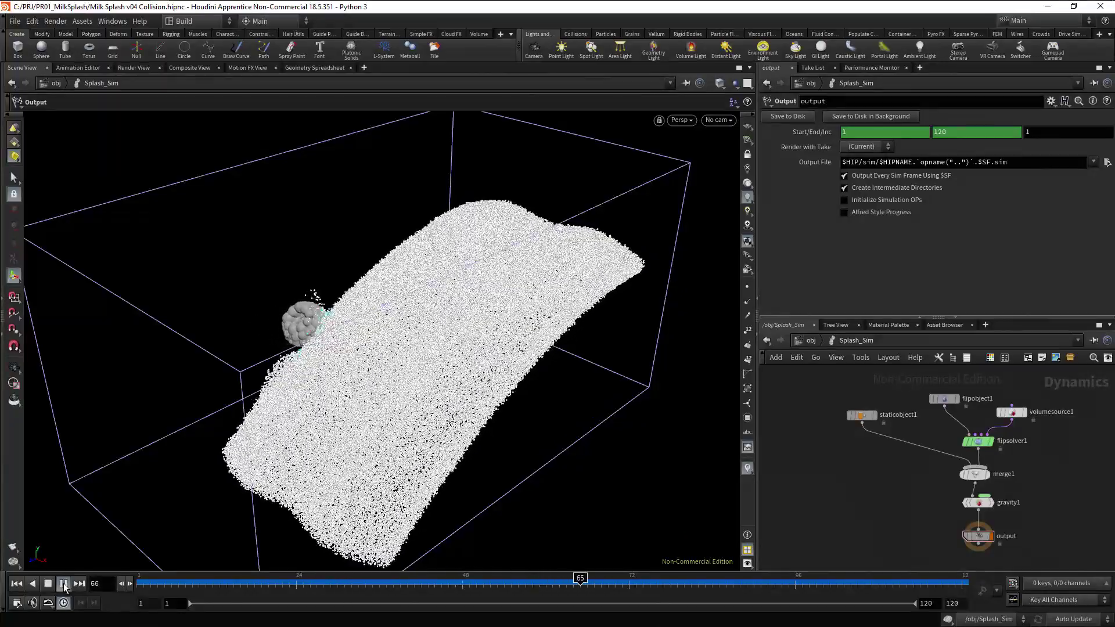
{"action": "left_click", "coordinate": [64, 583]}
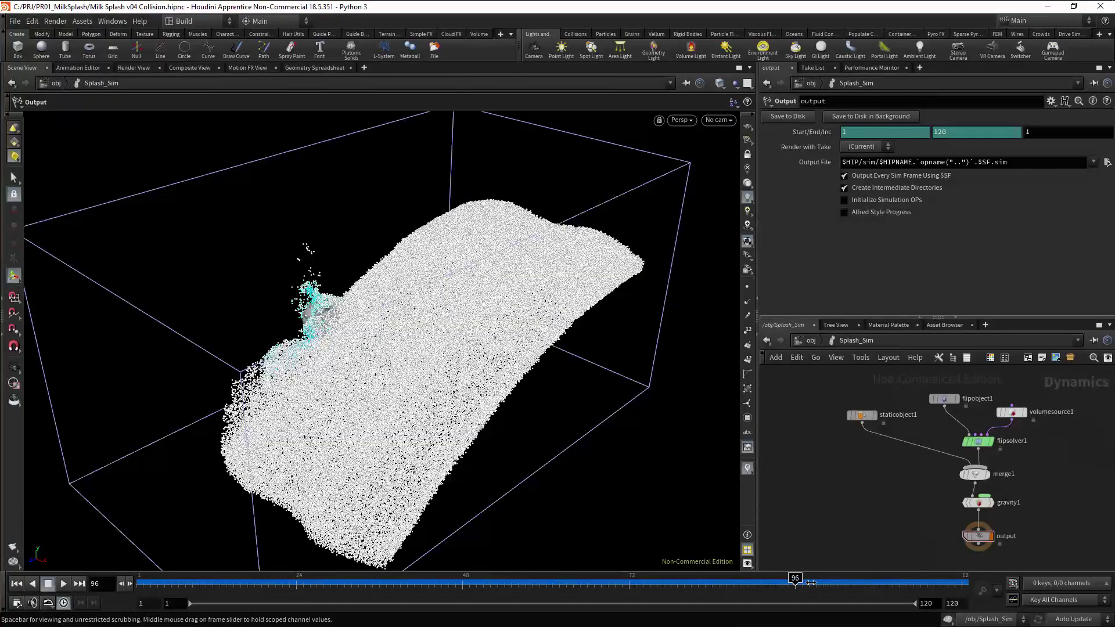
{"action": "key", "text": "Escape"}
{"action": "left_click_drag", "start_coordinate": [348, 299], "coordinate": [471, 328]}
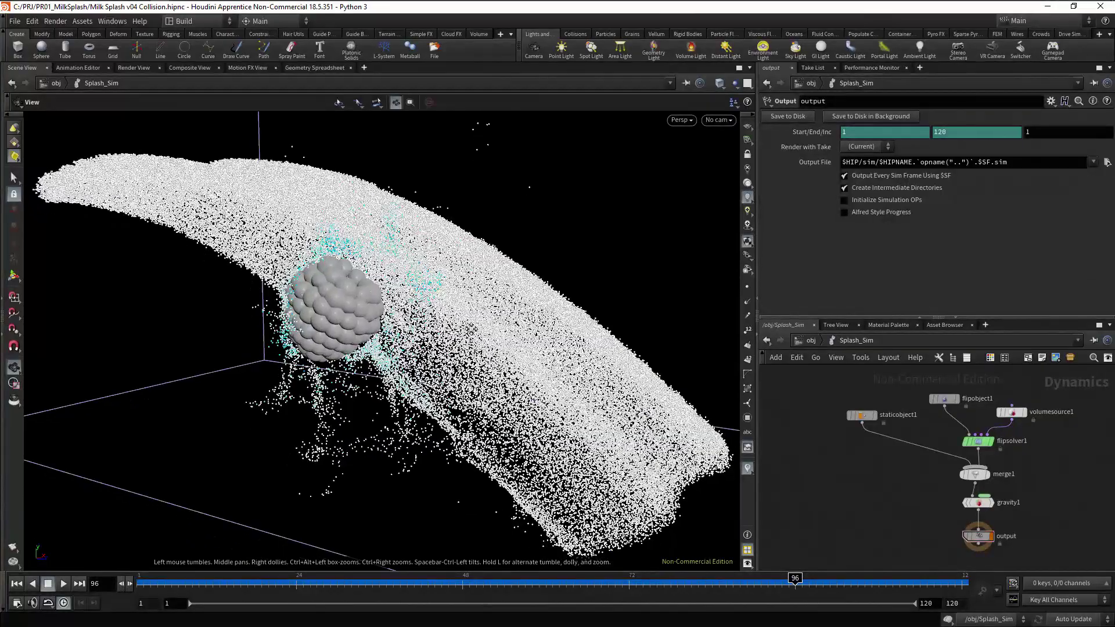
{"action": "key", "text": "Return"}
{"action": "left_click", "coordinate": [63, 583]}
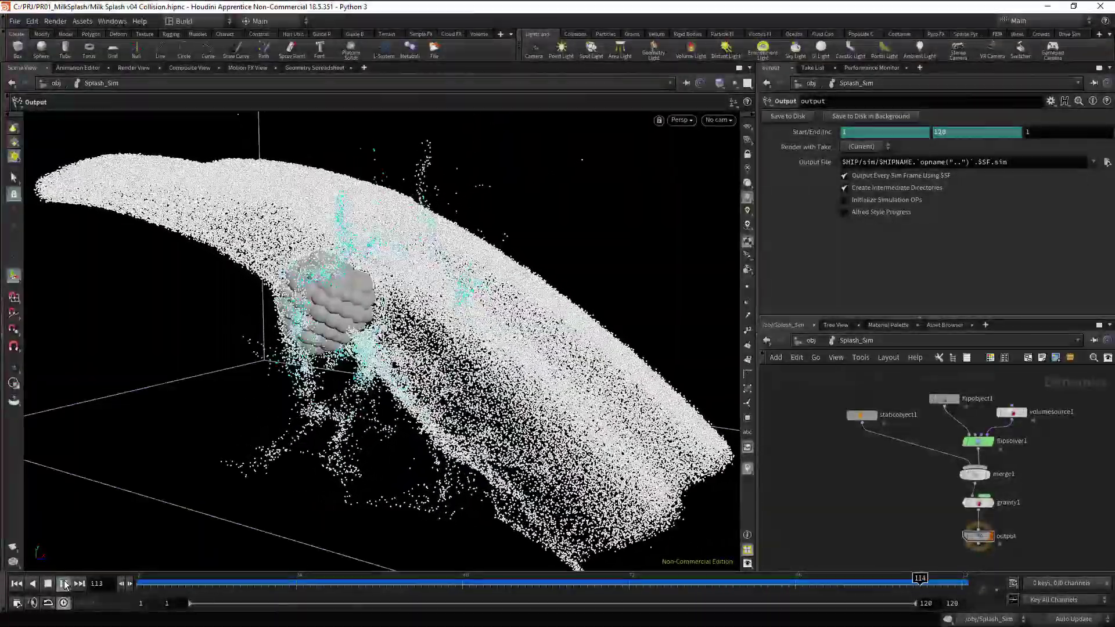
- Stop playback at frame 1 and set Splash_Sim's Substeps to 2
{"action": "left_click", "coordinate": [48, 583]}
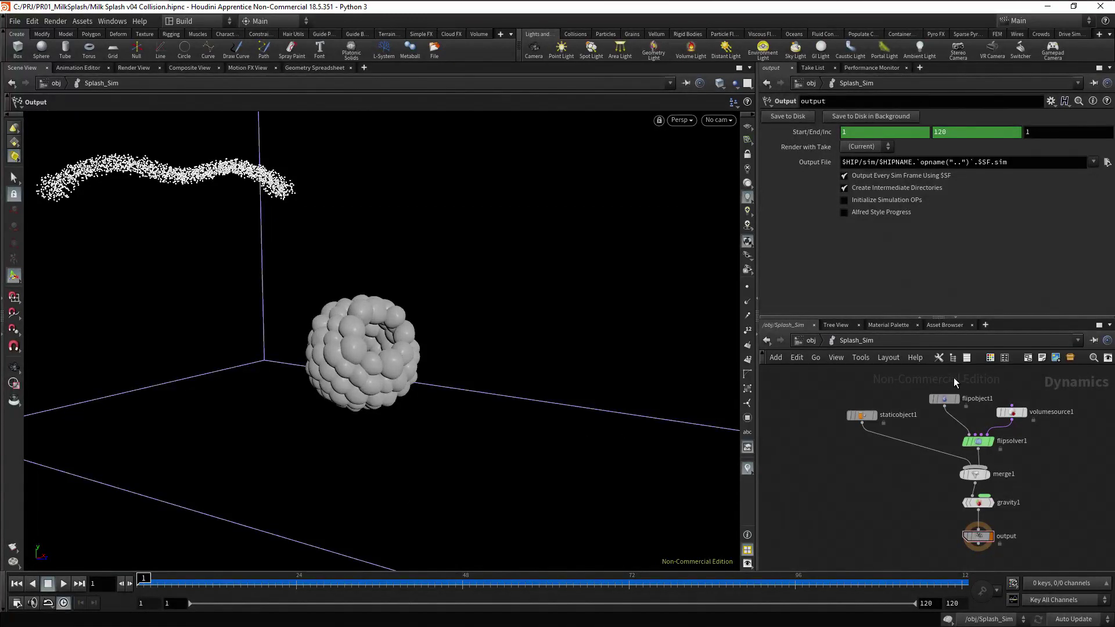
{"action": "left_click", "coordinate": [942, 397]}
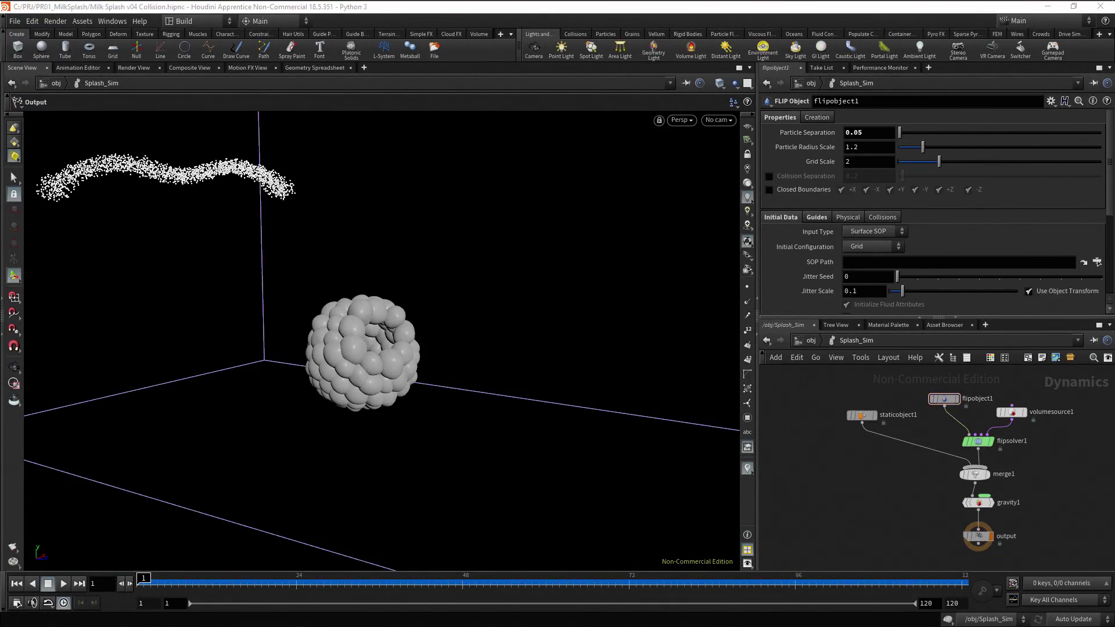
{"action": "left_click", "coordinate": [810, 341]}
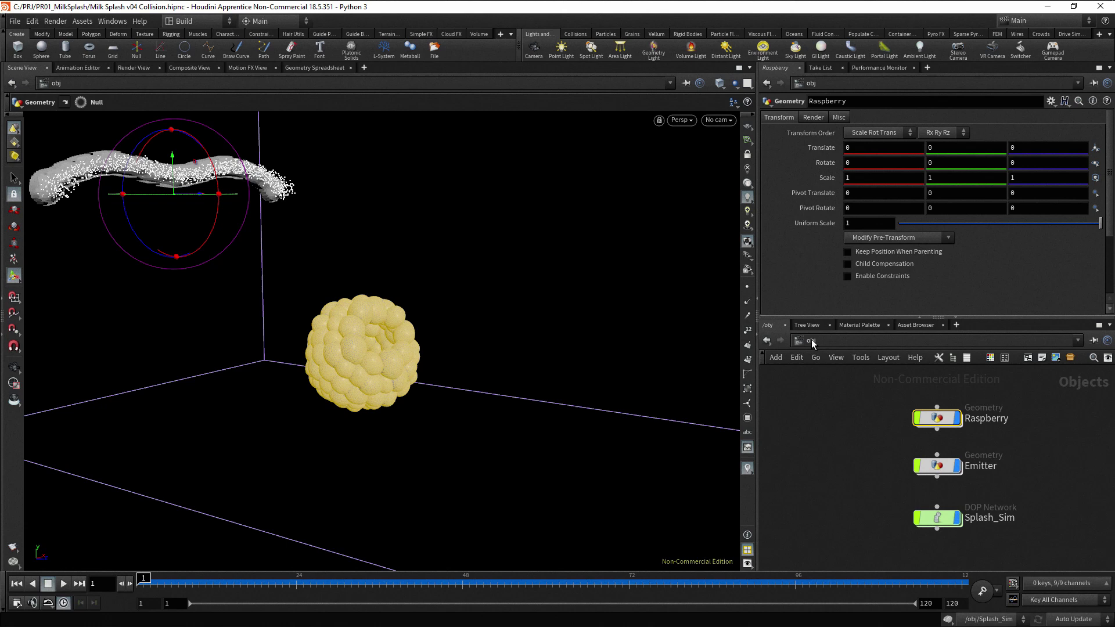
{"action": "left_click", "coordinate": [948, 517]}
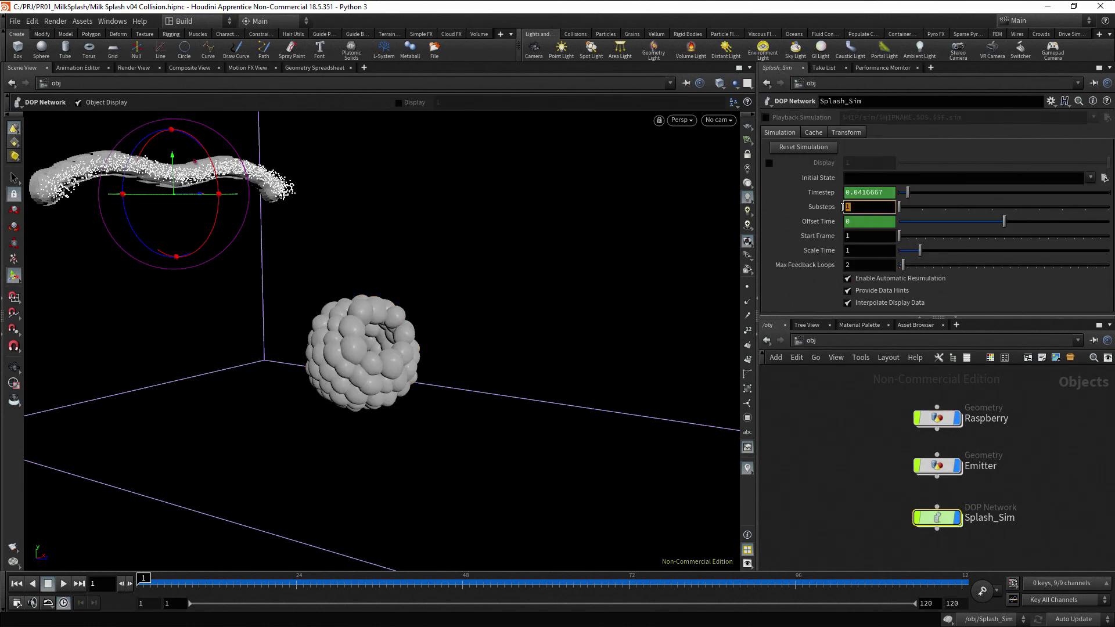
{"action": "key", "text": "Return"}
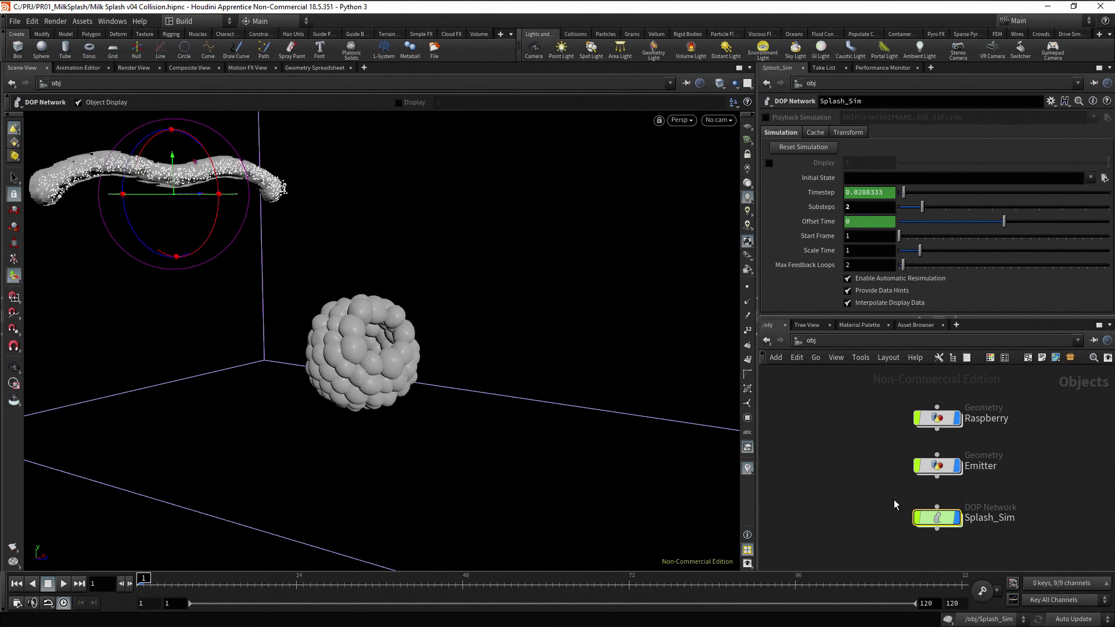
- Inside Splash_Sim, enter 0.025 as staticobject1's collision Division Size
{"action": "double_click", "coordinate": [937, 517]}
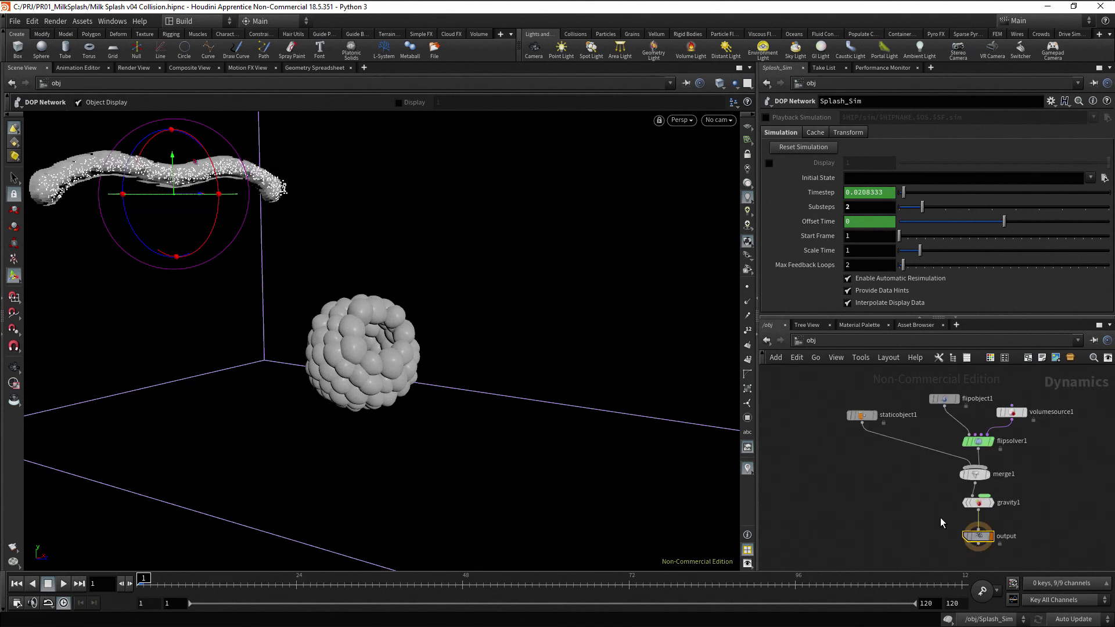
{"action": "left_click", "coordinate": [863, 415]}
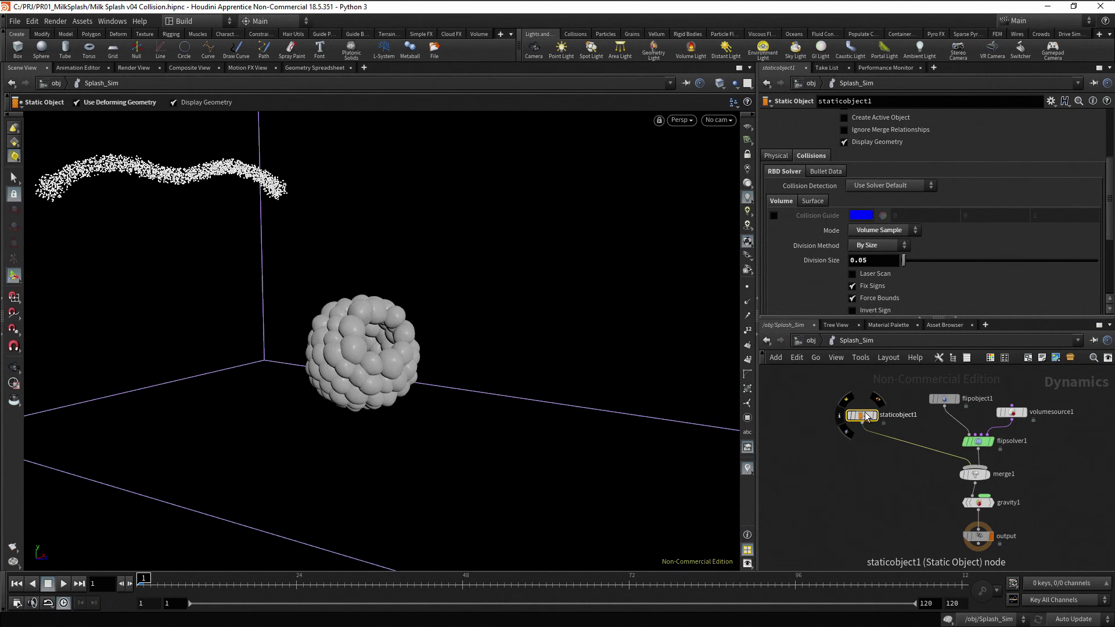
{"action": "left_click", "coordinate": [863, 262]}
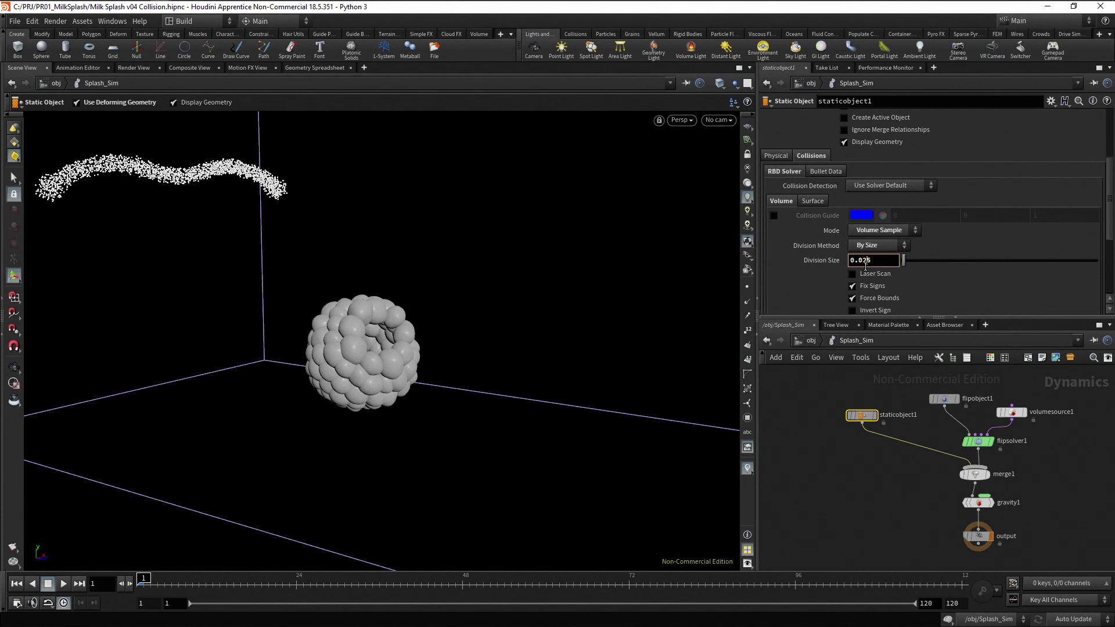
- Confirm Division Size 0.025, set flipobject1's Particle Separation to 0.025, and open Render Flipbook
{"action": "key", "text": "Return"}
{"action": "left_click", "coordinate": [943, 400]}
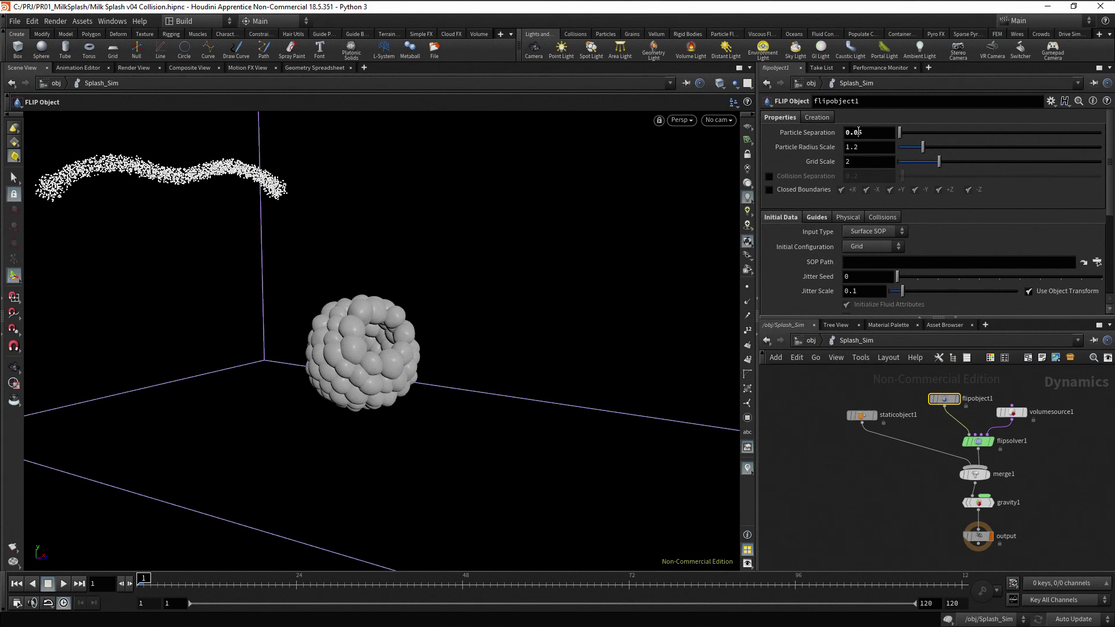
{"action": "left_click", "coordinate": [858, 132]}
{"action": "key", "text": "Return"}
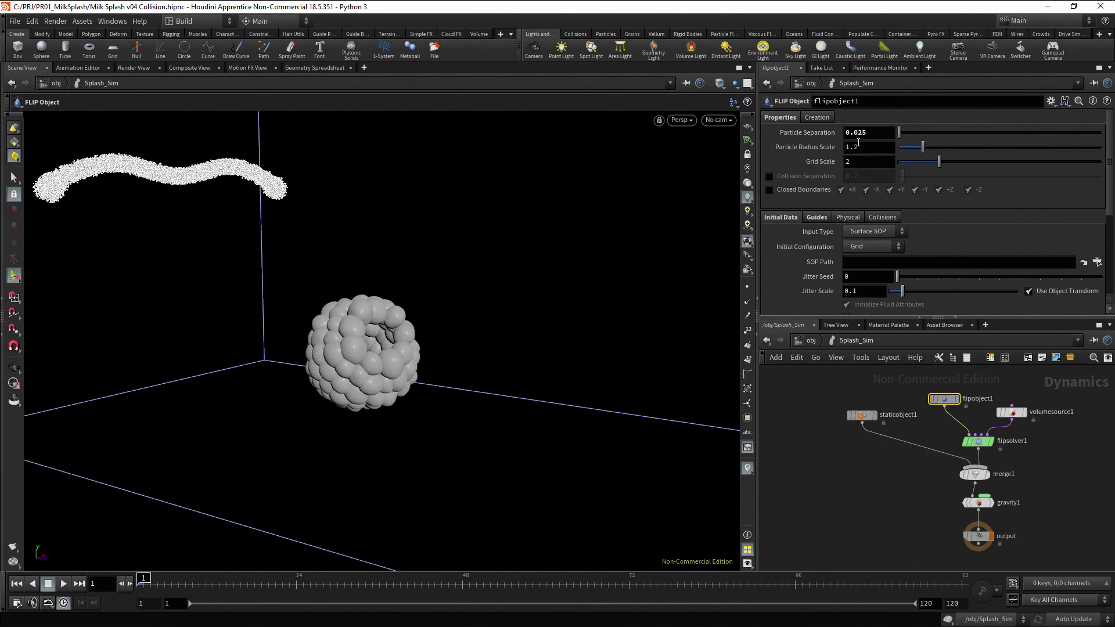
{"action": "left_click", "coordinate": [873, 466]}
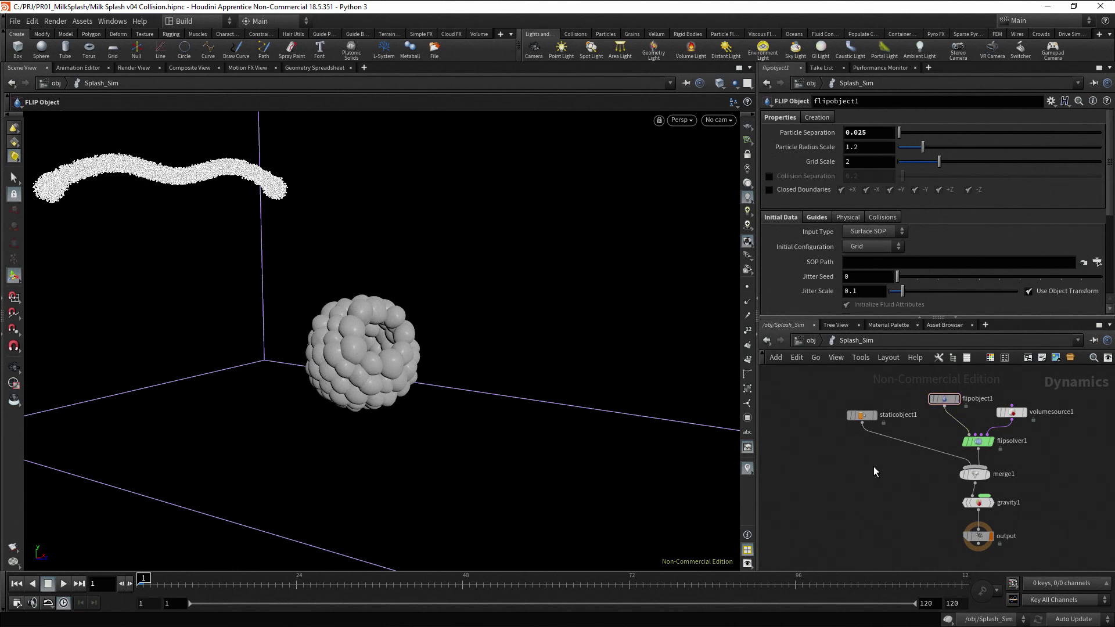
{"action": "left_click", "coordinate": [12, 548]}
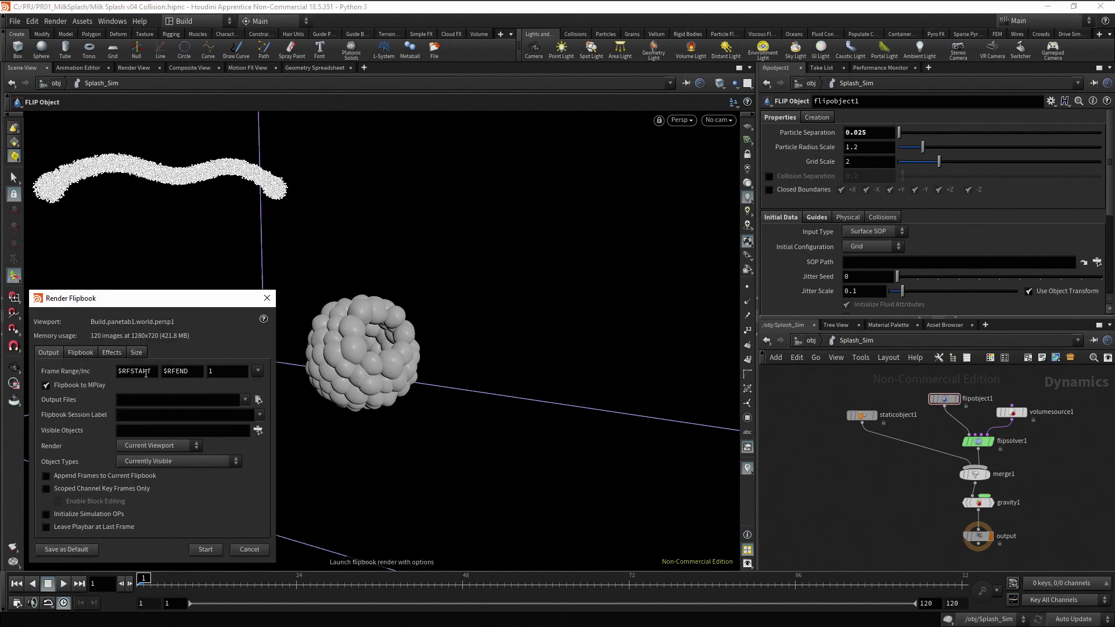
- Start the flipbook render into MPlay to watch the raspberry splash through the dense milk sheet
{"action": "left_click", "coordinate": [205, 549]}
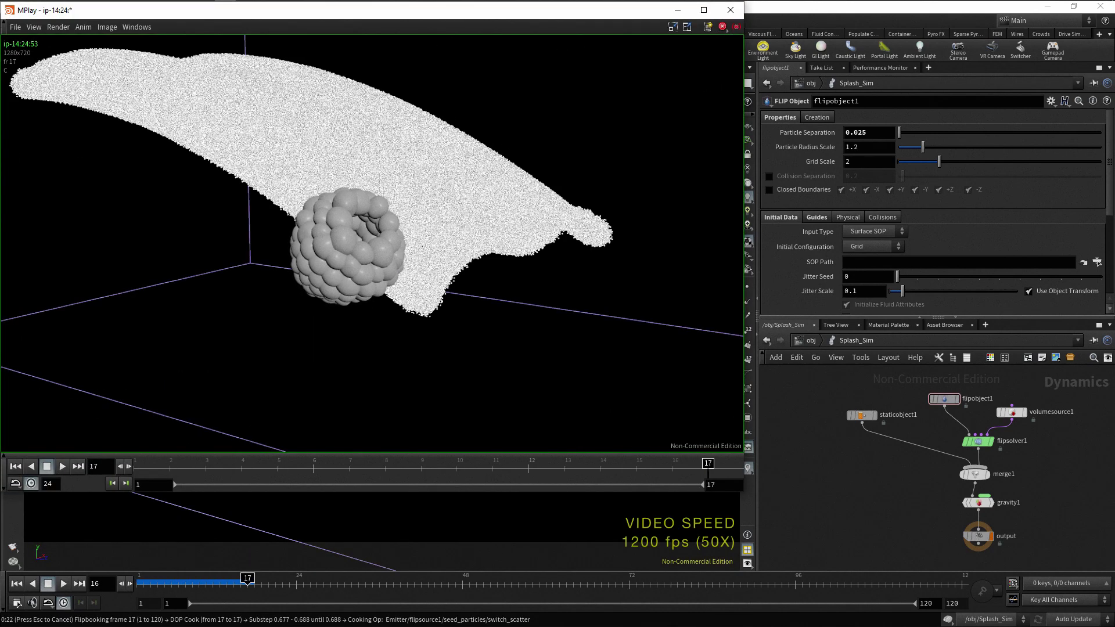